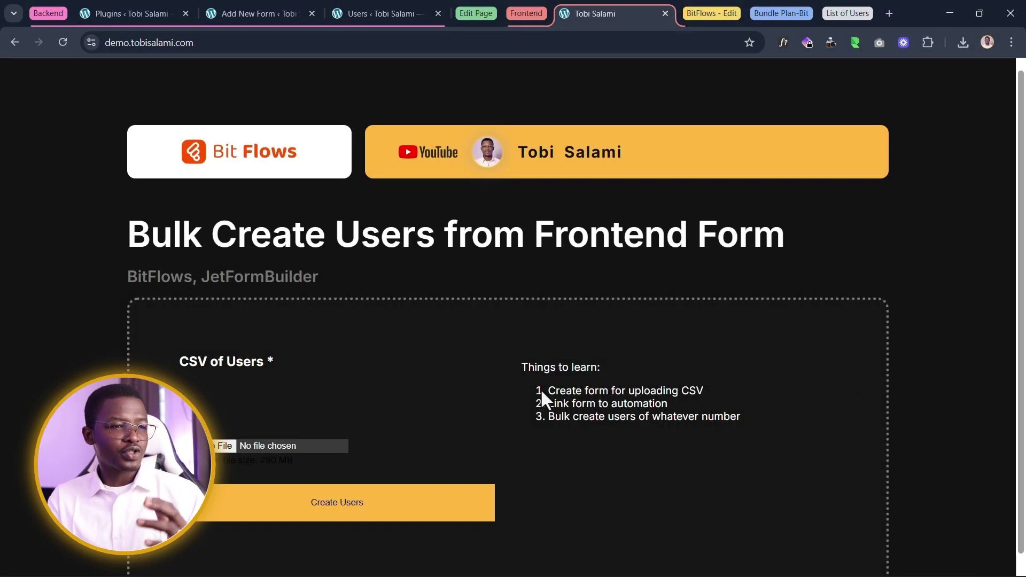
click(717, 382)
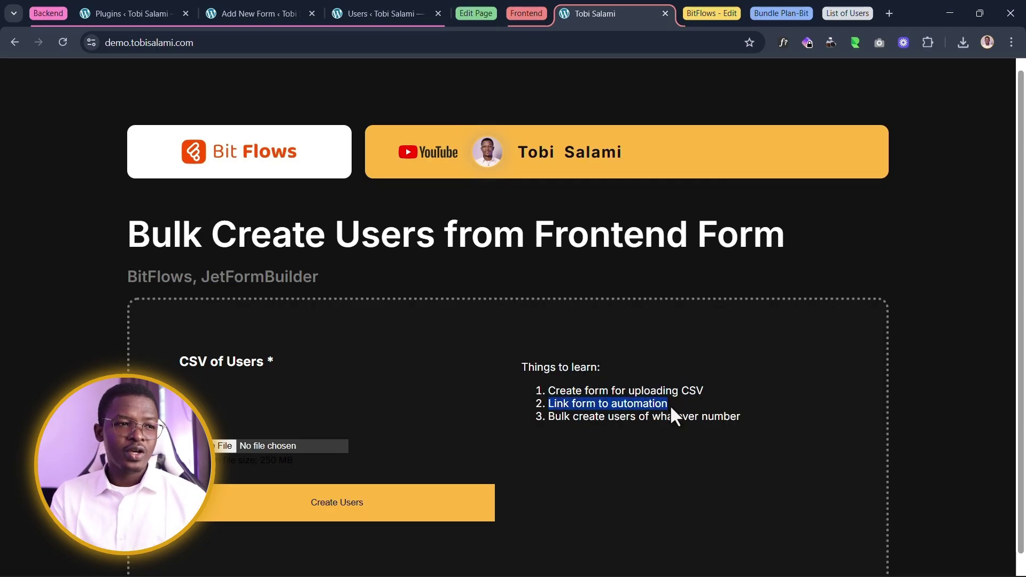
click(549, 421)
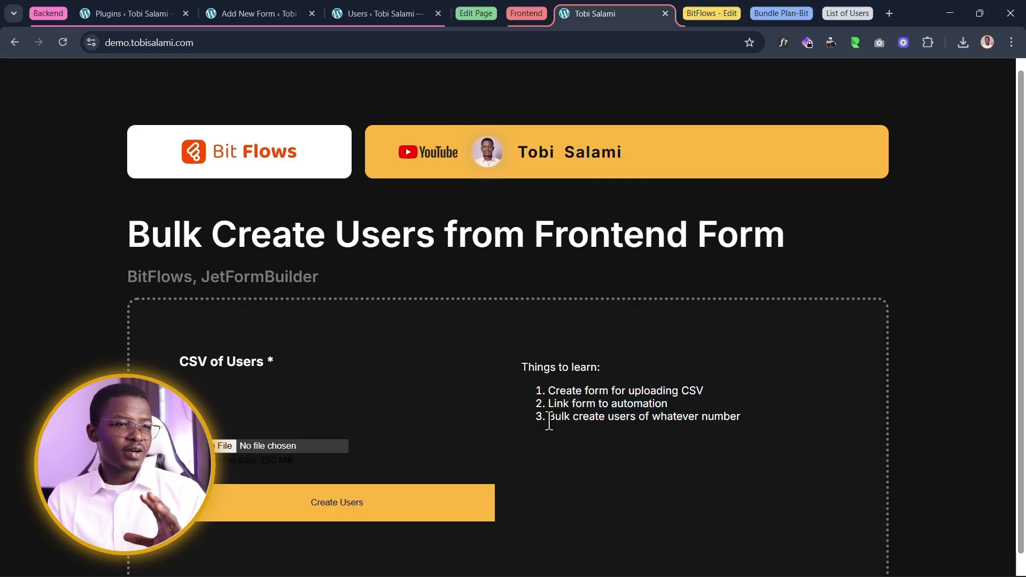
click(836, 424)
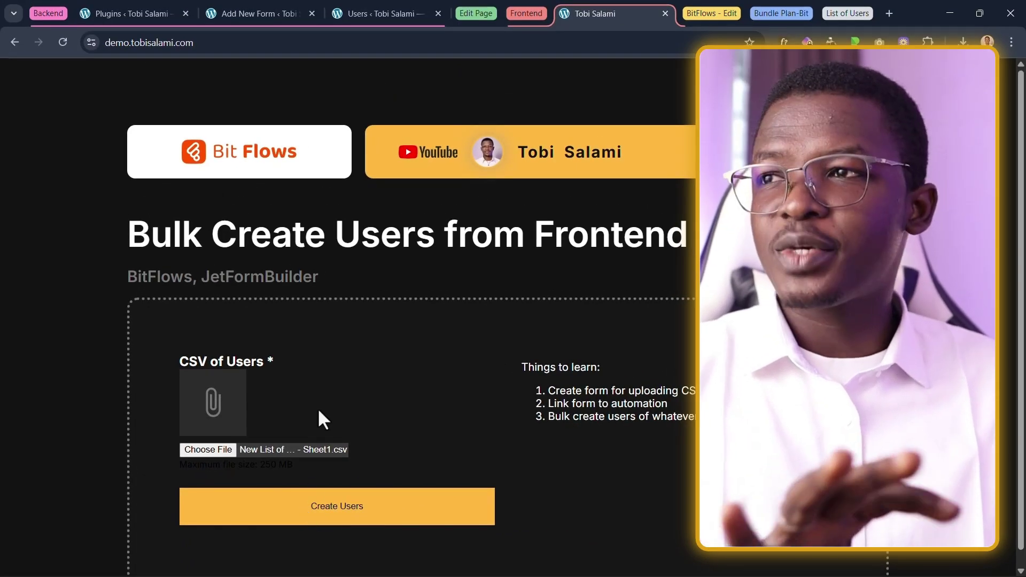
- Check the existing WordPress users, and submit the chosen CSV in the frontend form to create the users
click(359, 8)
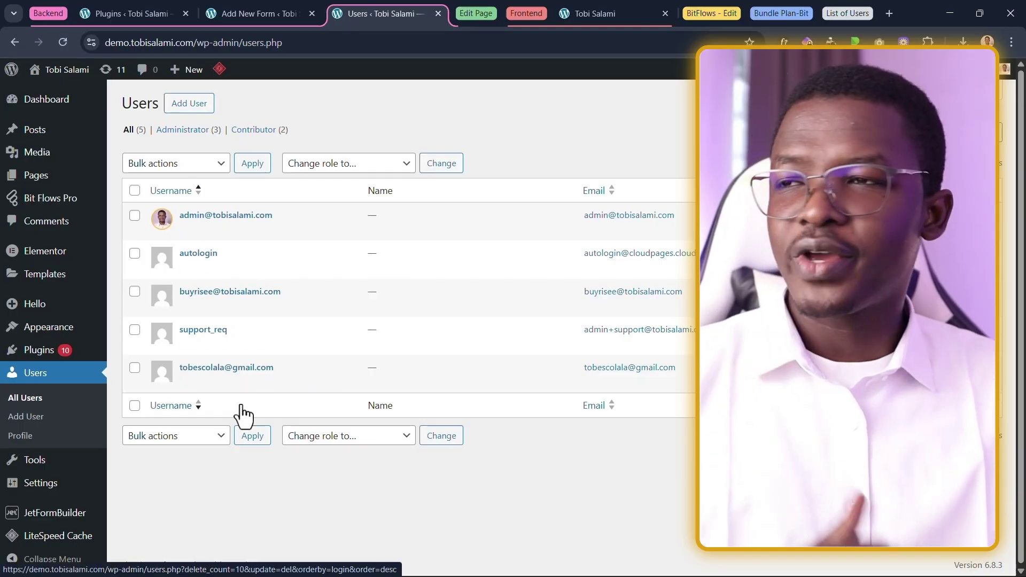
click(594, 12)
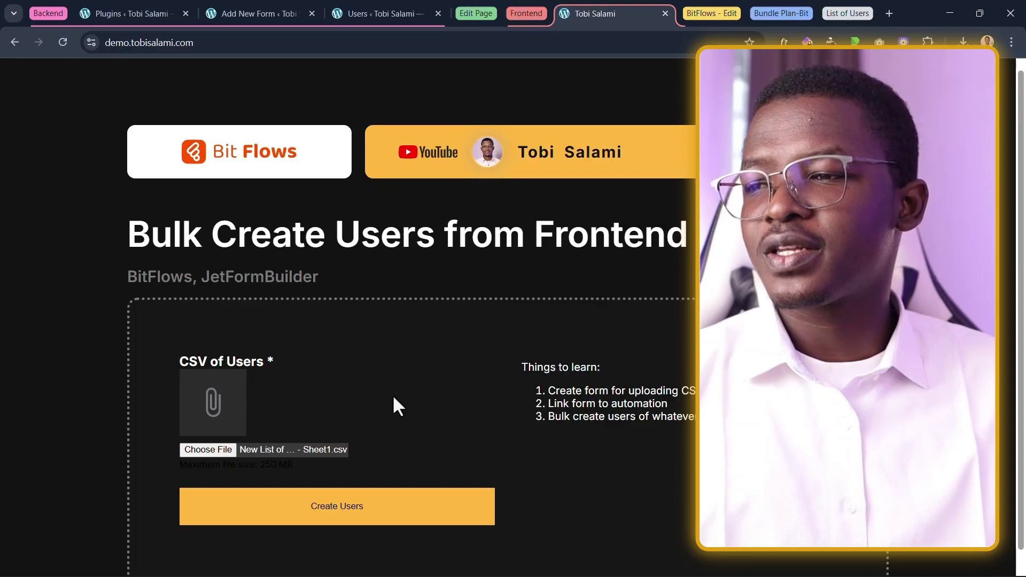
click(332, 505)
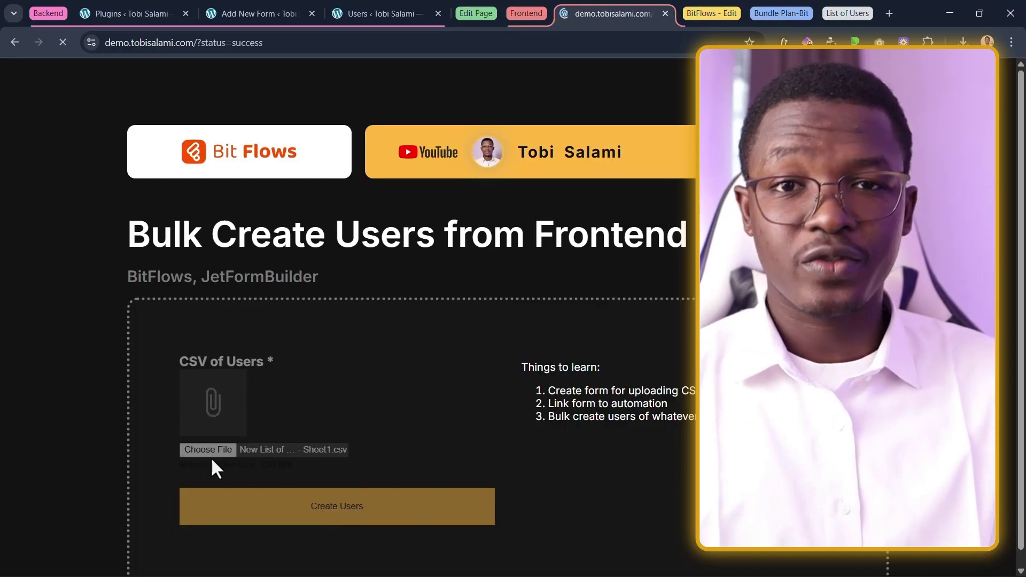
scroll(307, 480, down, 1)
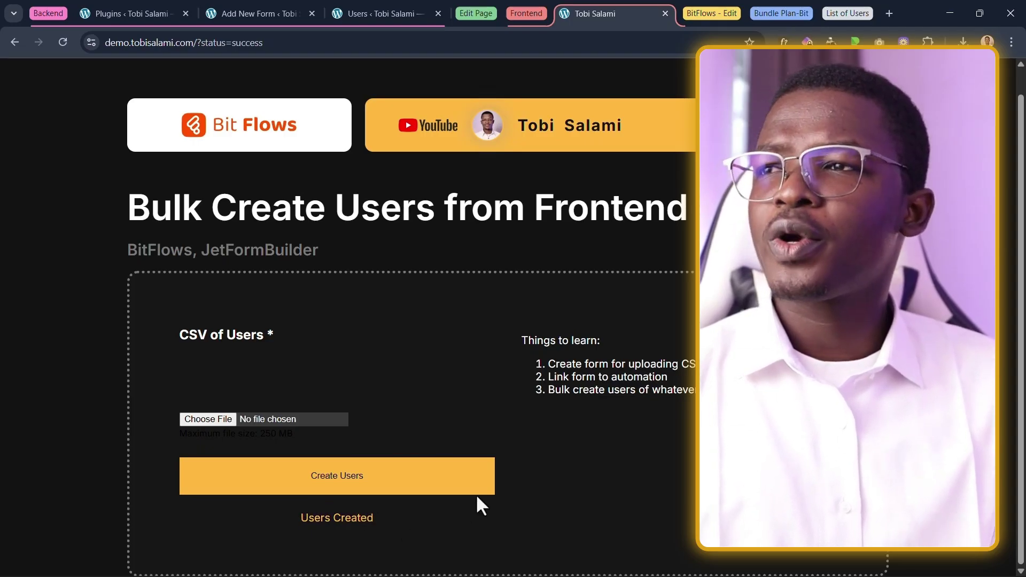
- Reload the WordPress users list and filter it to the Subscriber role to review the imported accounts
click(385, 9)
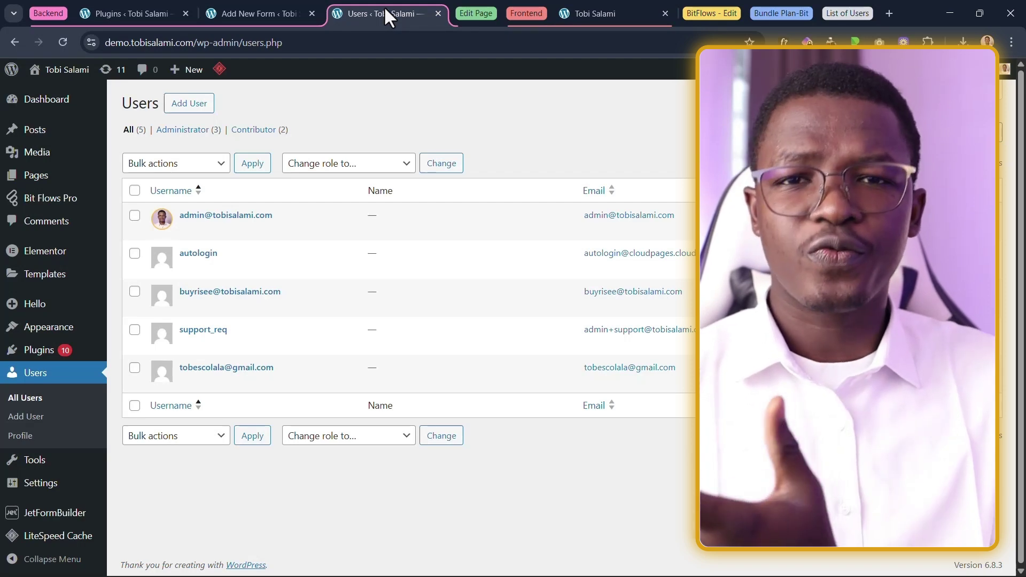
click(58, 39)
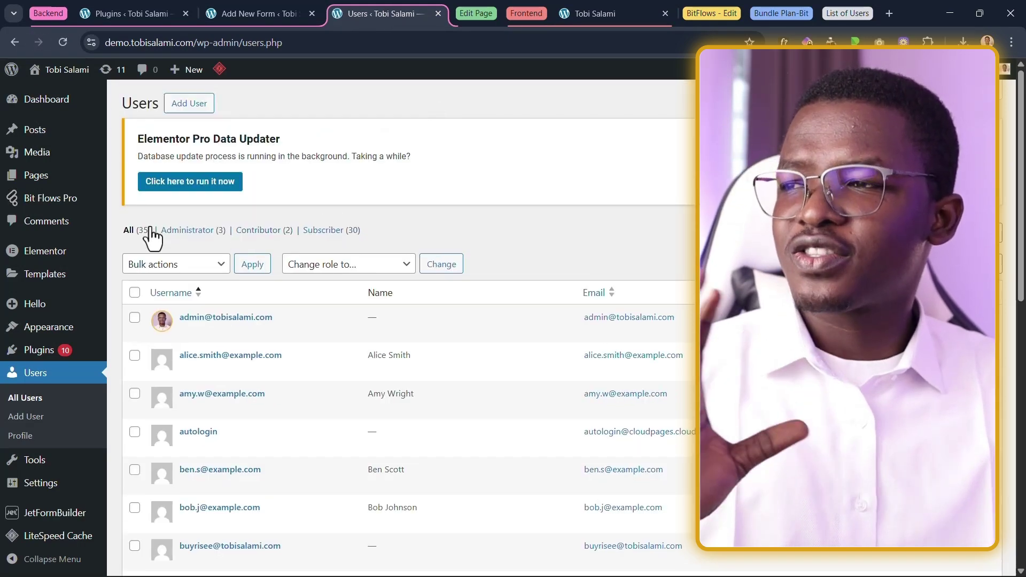
click(328, 231)
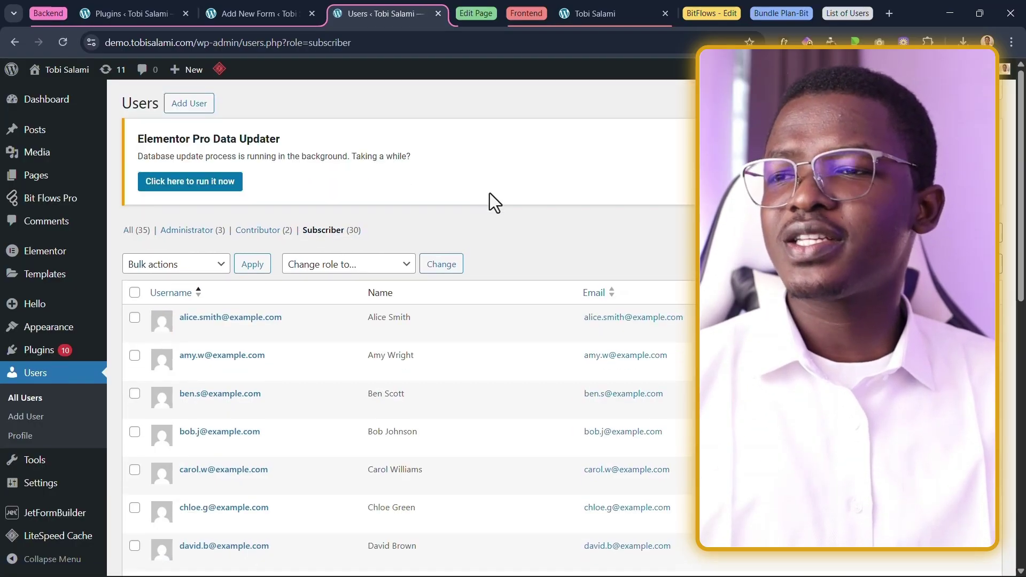
scroll(488, 202, down, 2)
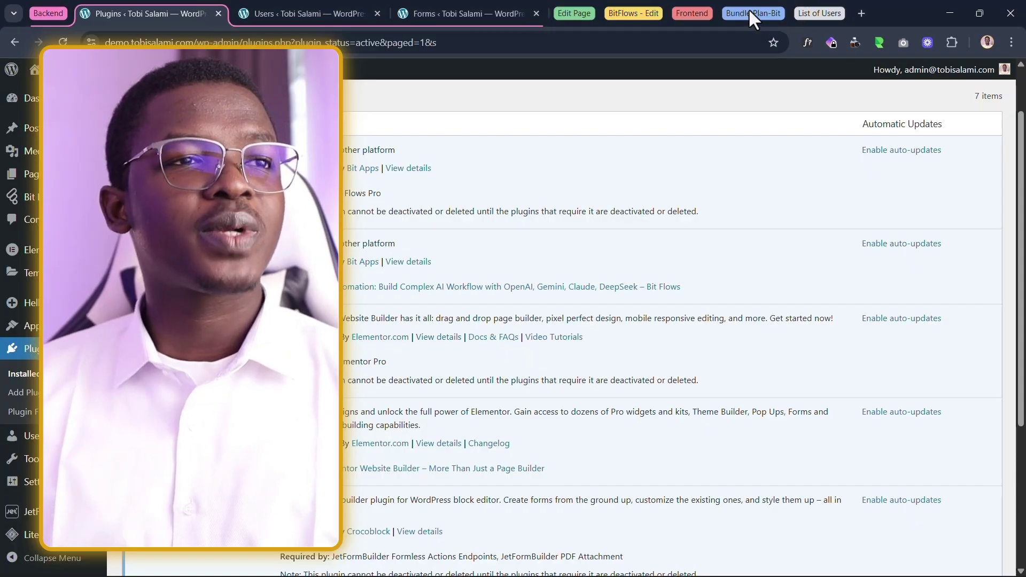
- View the Bit Apps exclusive bundle offer page with its Agency Lifetime Bundle pricing, and close it
click(750, 11)
click(763, 10)
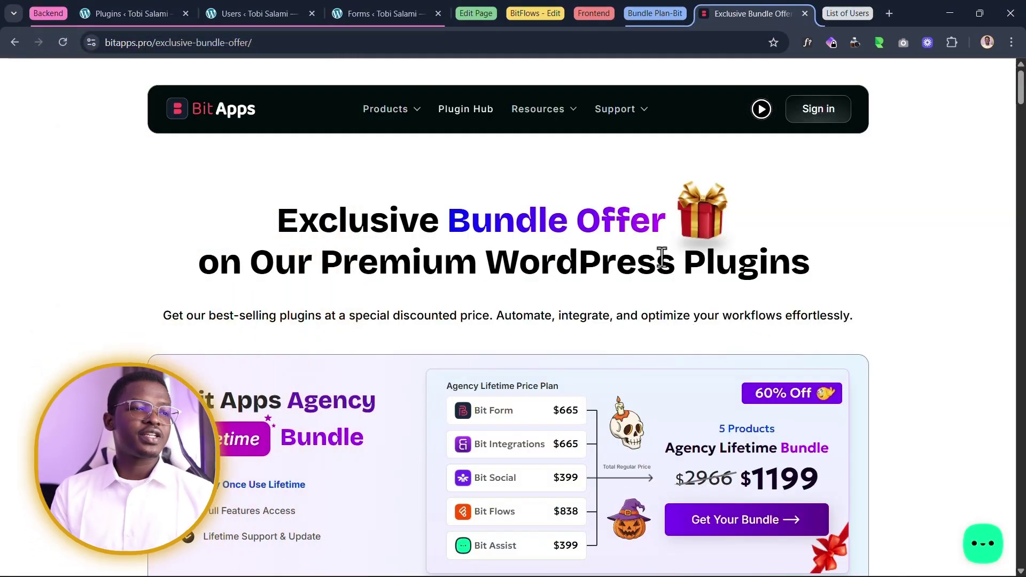
scroll(748, 283, down, 1)
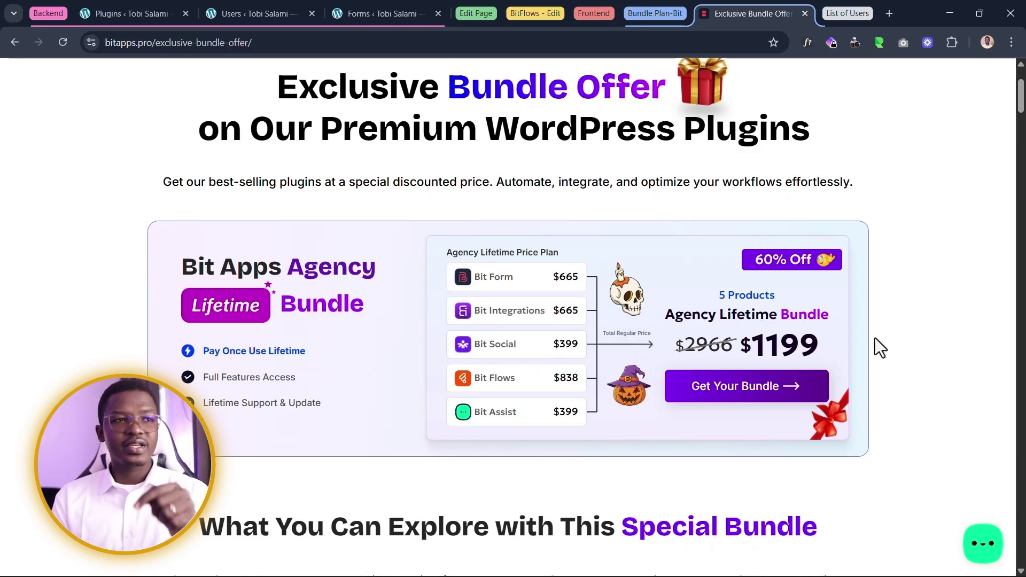
key(ctrl+w)
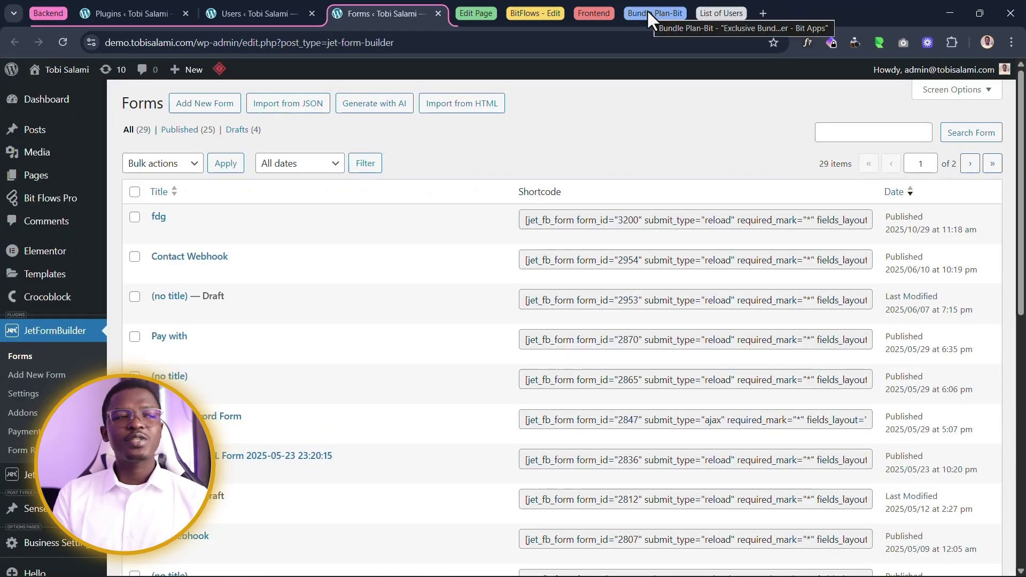
- Review the active WordPress plugins, including Bit Flows, Bit Flows Pro, Elementor and JetFormBuilder
click(149, 9)
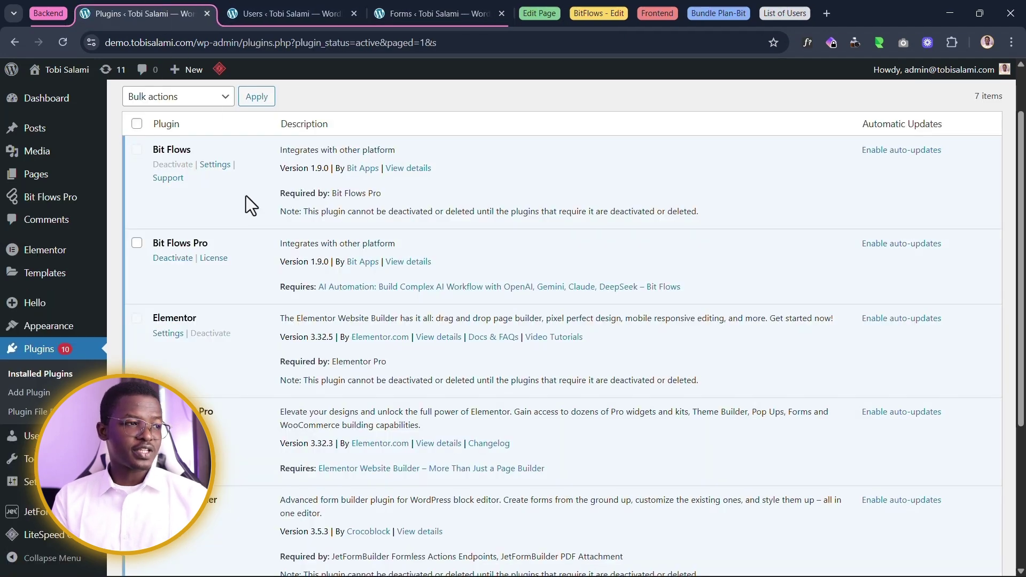
scroll(246, 195, down, 3)
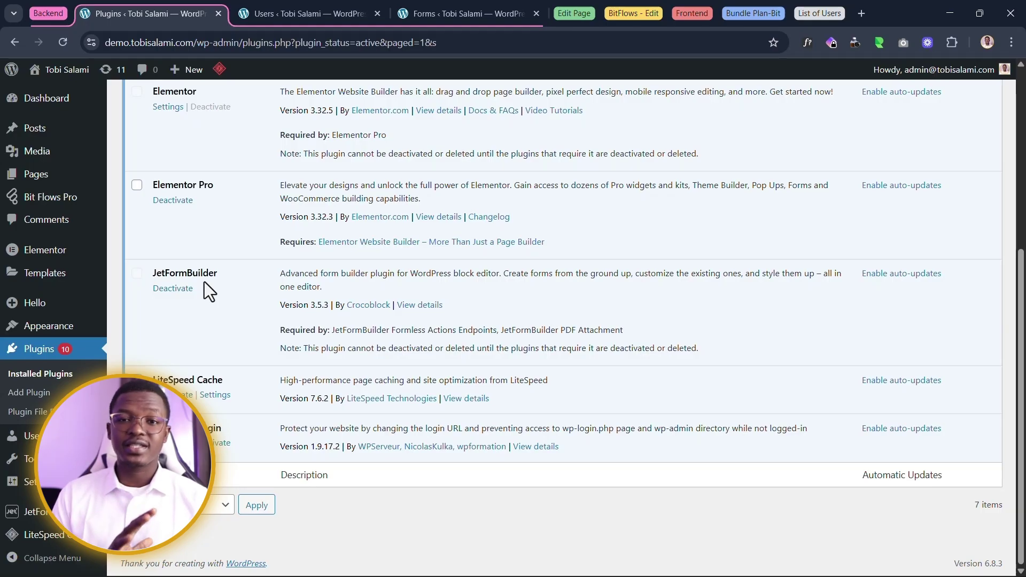
scroll(256, 406, up, 6)
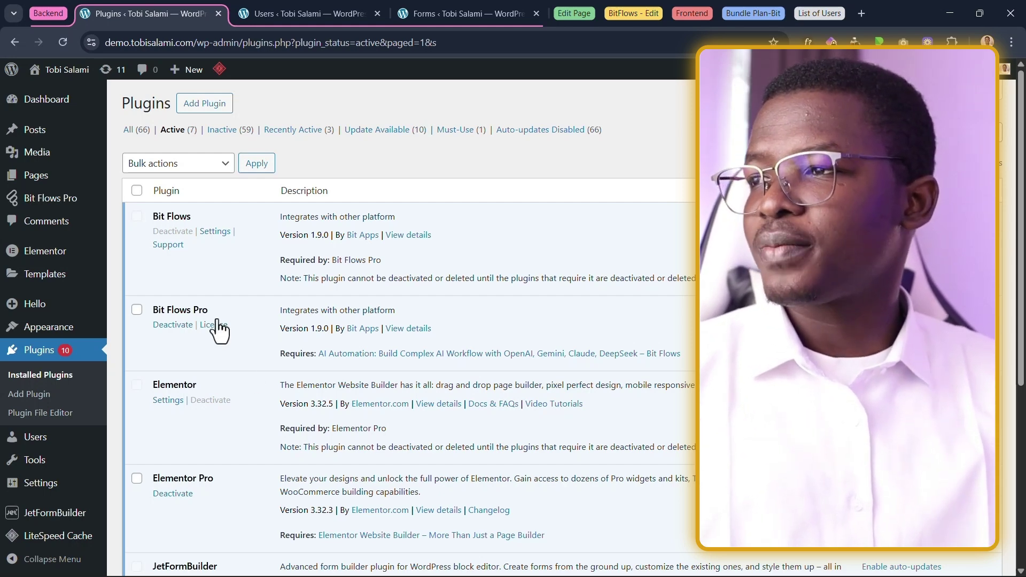
- Create a new flow in Bit Flows titled "Bulk Create Users" from the Blank template
mouse_move(91, 191)
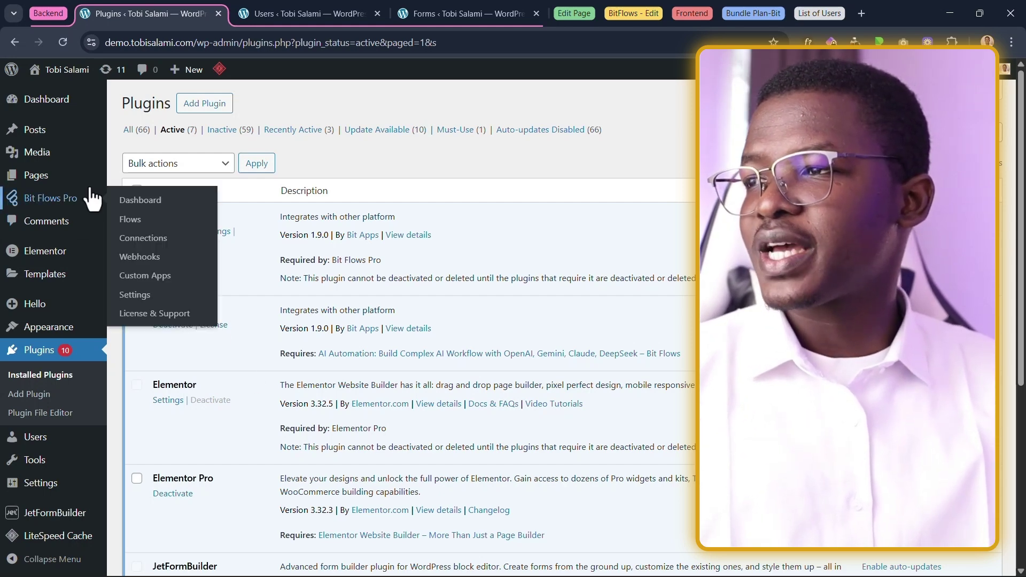
click(641, 13)
click(632, 12)
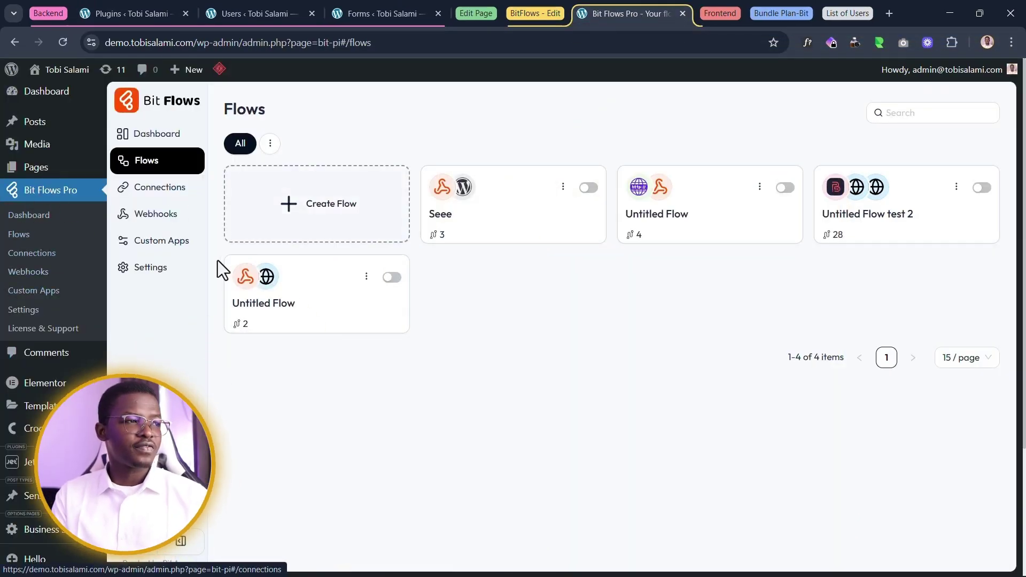
click(373, 222)
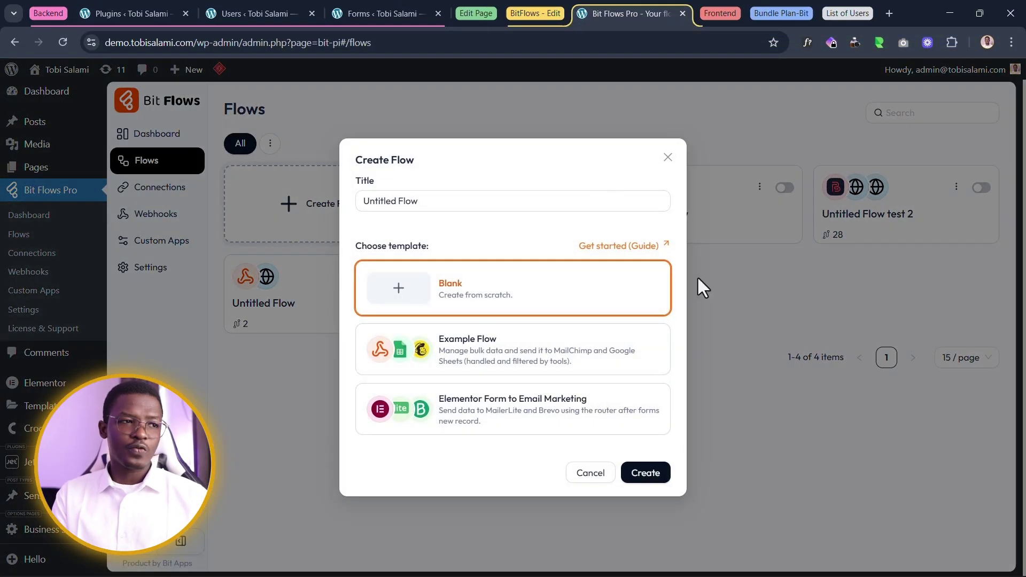
key(ctrl+a)
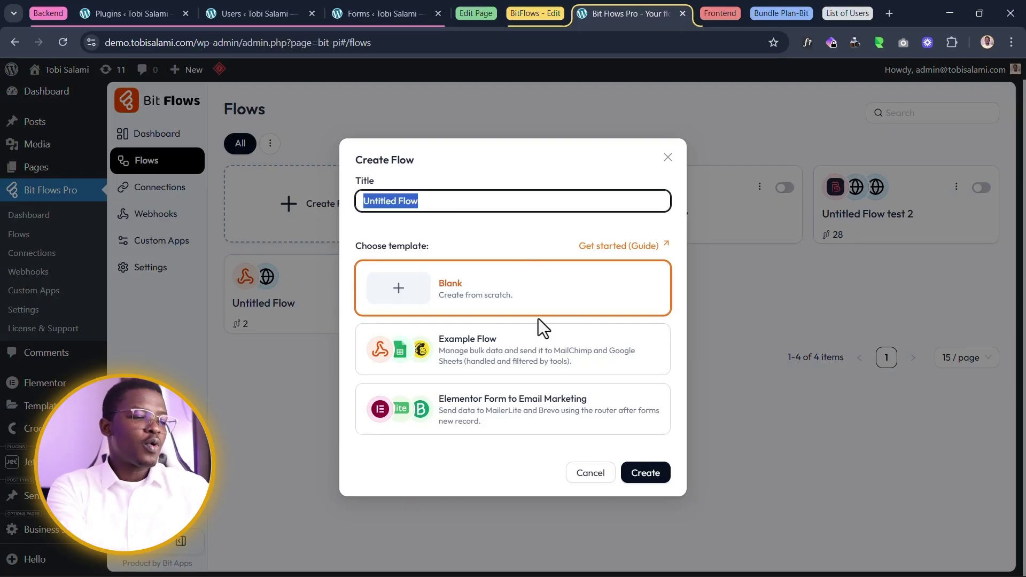
text(Bulk Create Users)
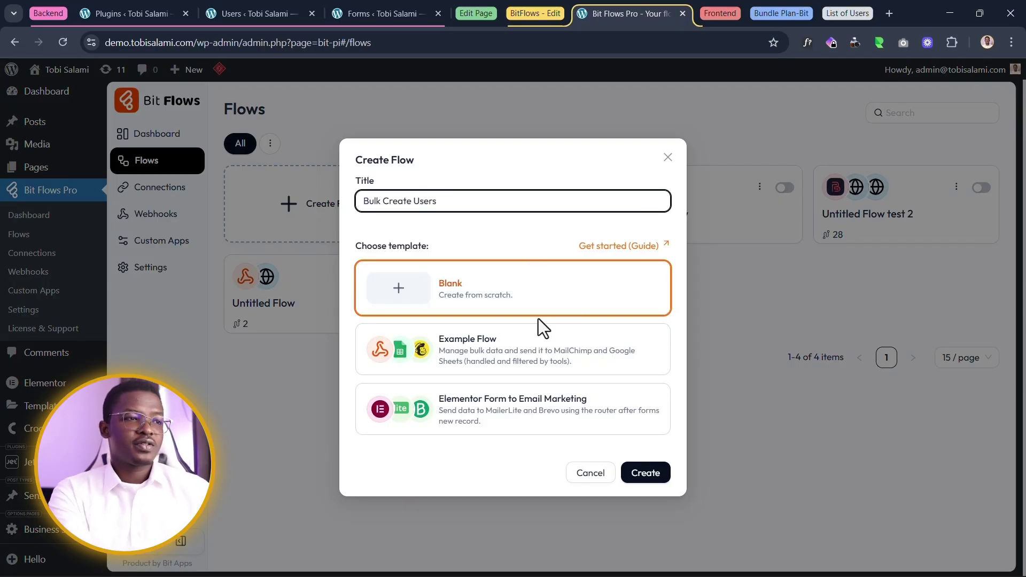
click(493, 297)
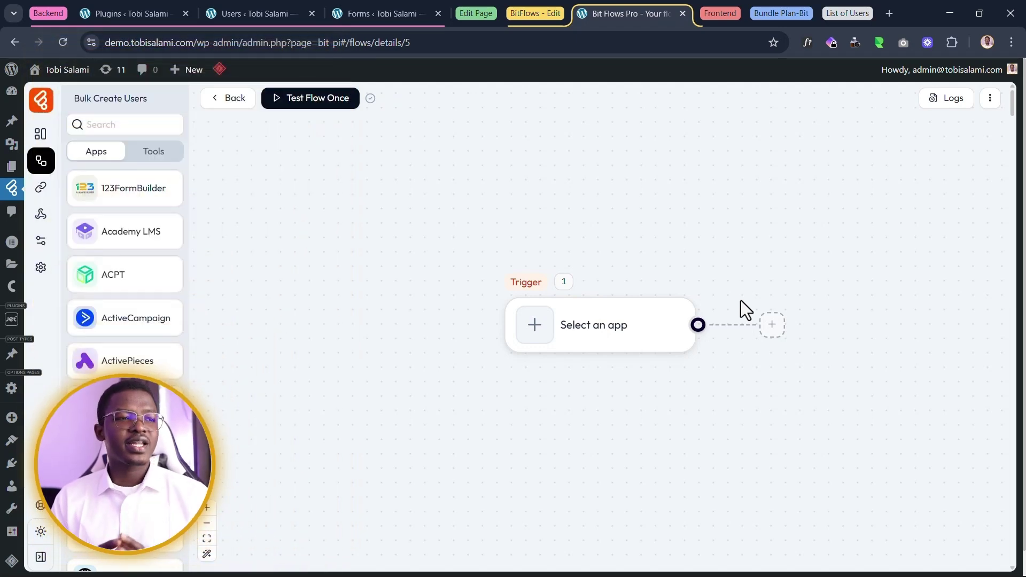
- Set the flow's trigger to the Webhook app's Incoming Webhook event
click(631, 337)
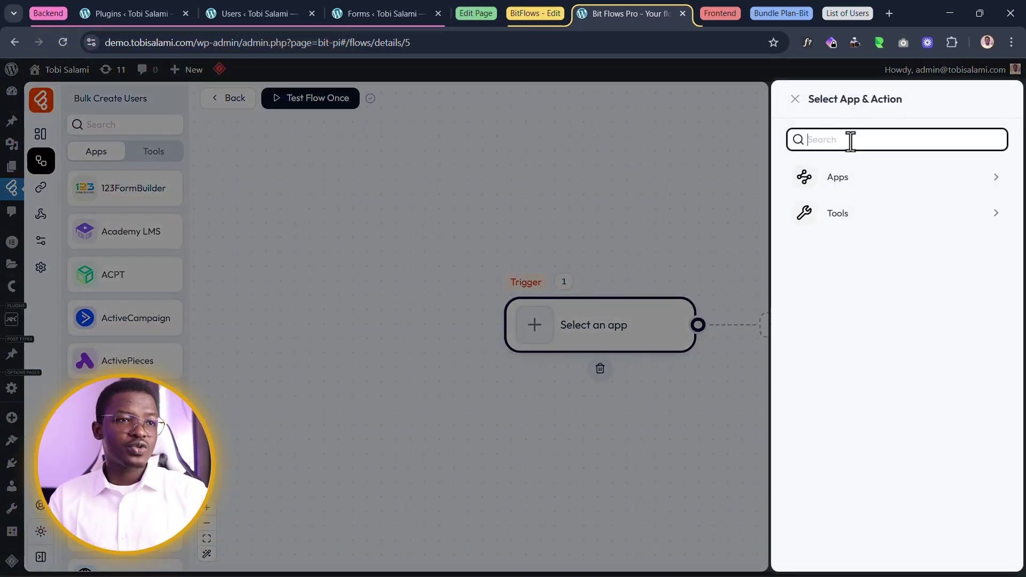
text(webhook)
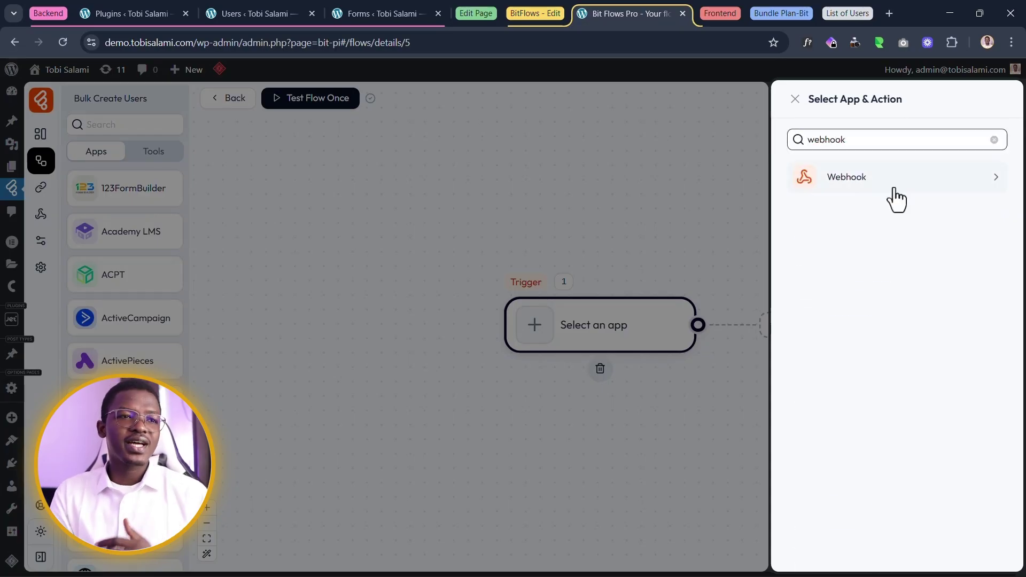
click(895, 197)
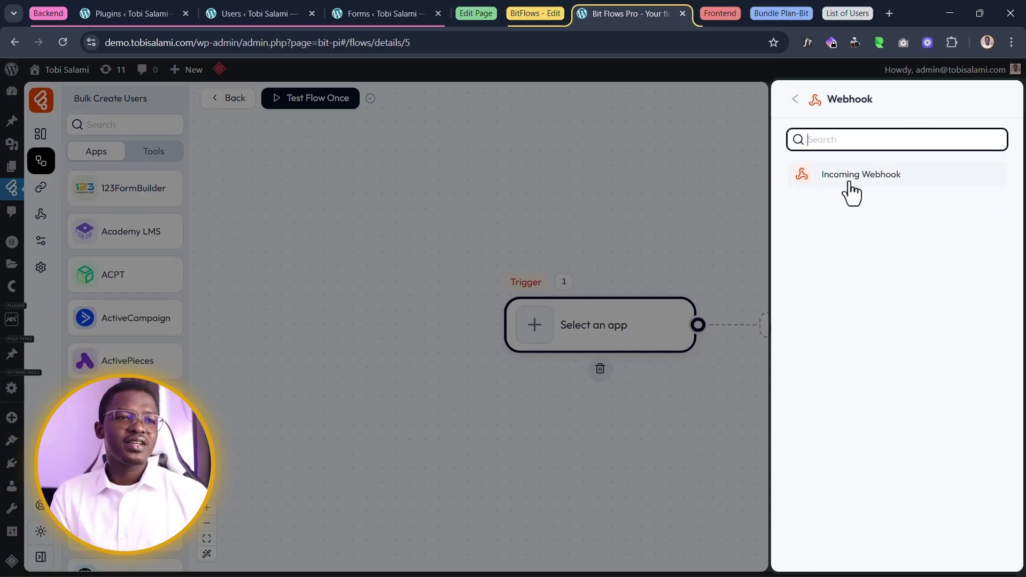
click(850, 180)
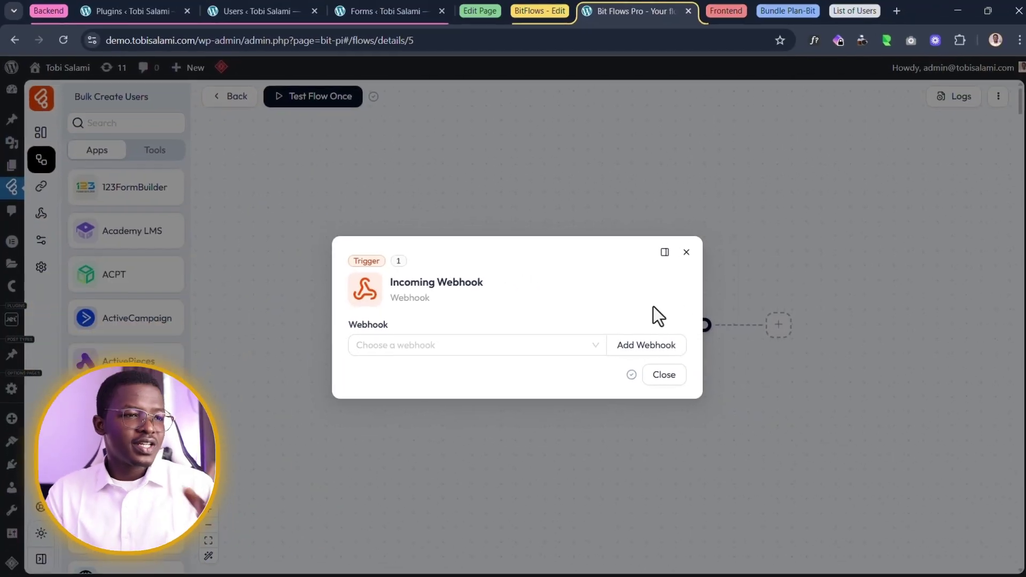
- Add a webhook named "Collect CSV" to the trigger and copy its callback URL
click(643, 346)
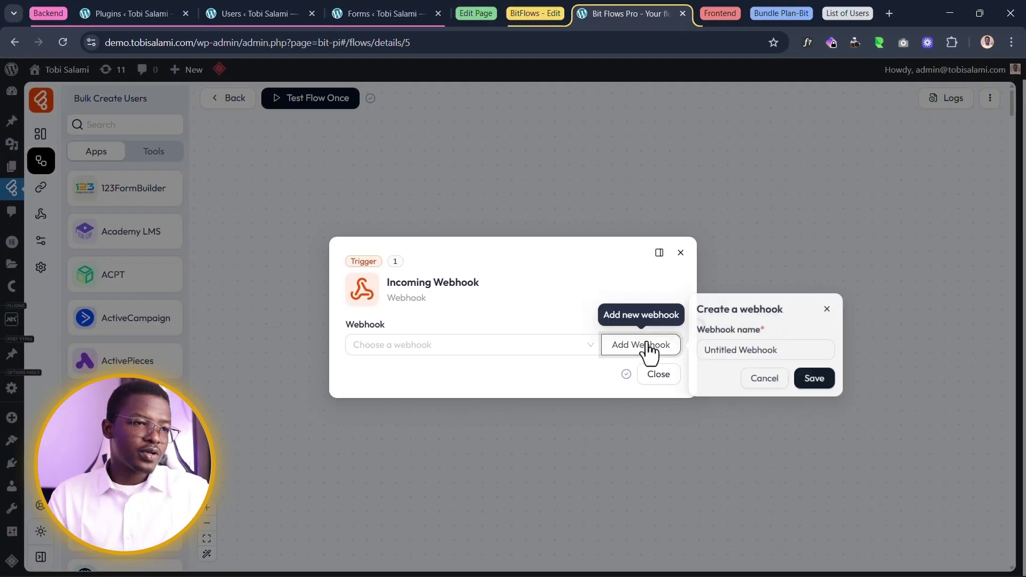
triple_click(747, 351)
text(Collect CSV)
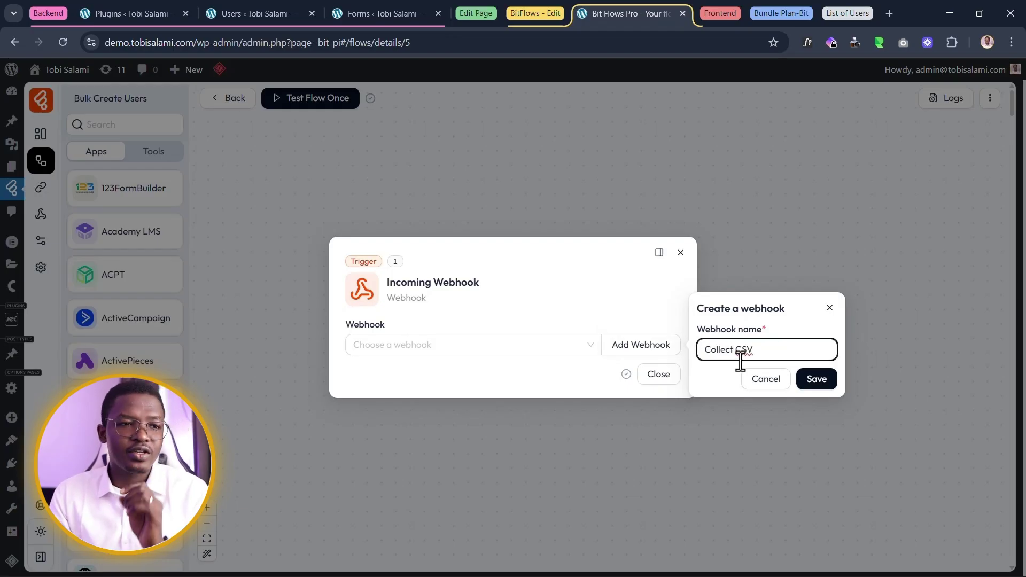
click(823, 384)
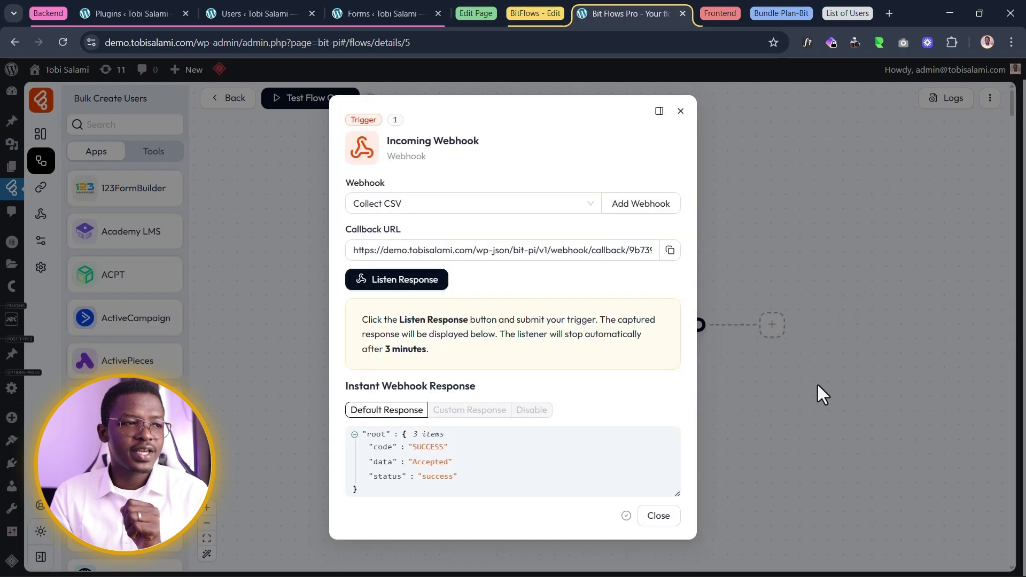
click(387, 231)
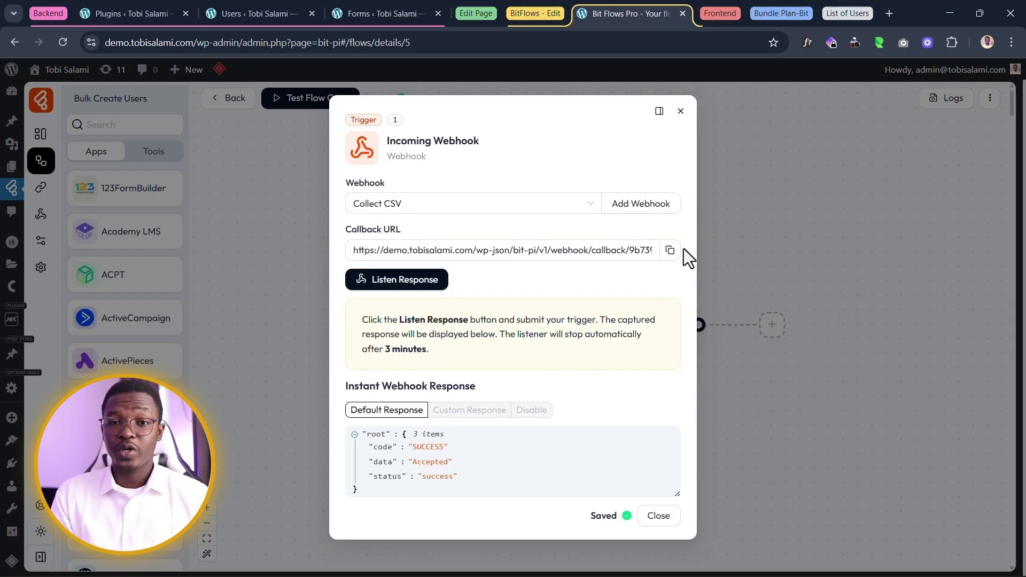
click(670, 250)
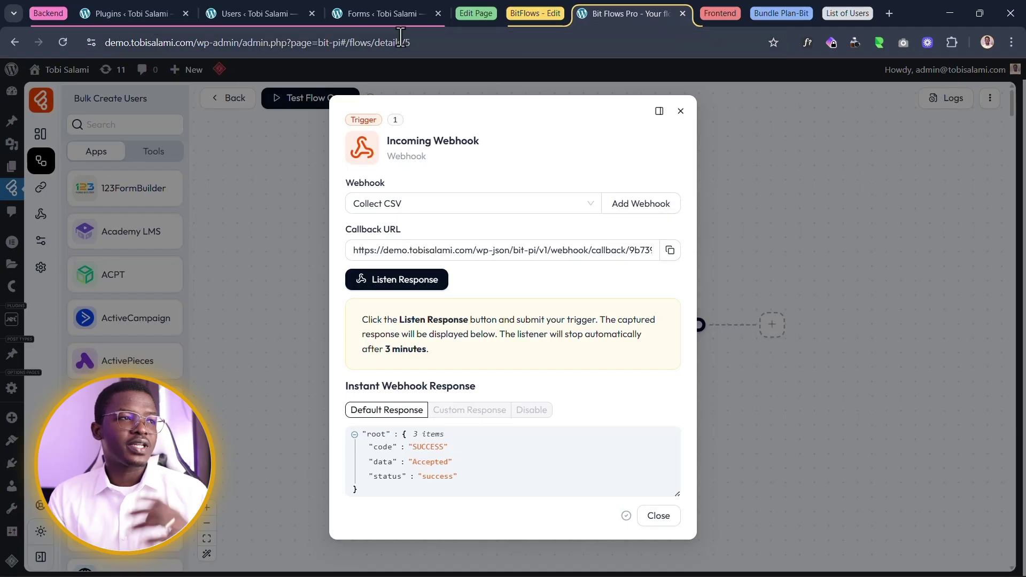
- Start a new JetFormBuilder form in the WordPress backend and turn off saving form records
click(383, 14)
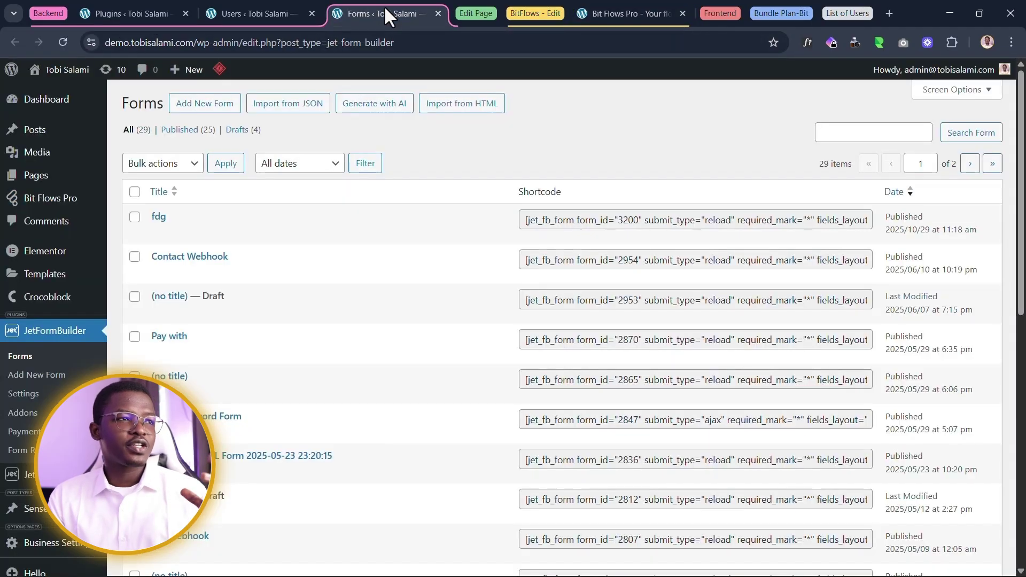
click(204, 103)
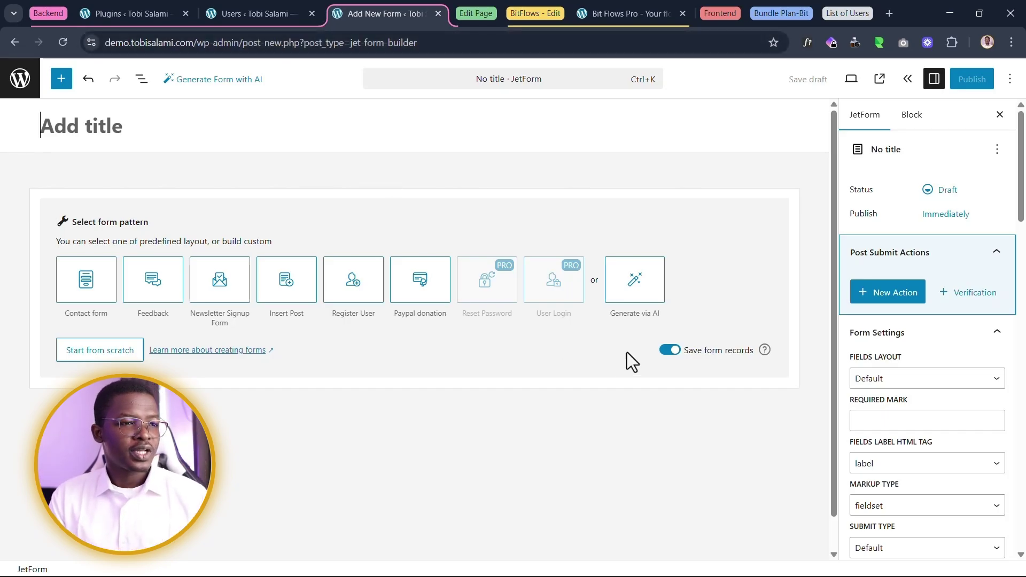
click(668, 350)
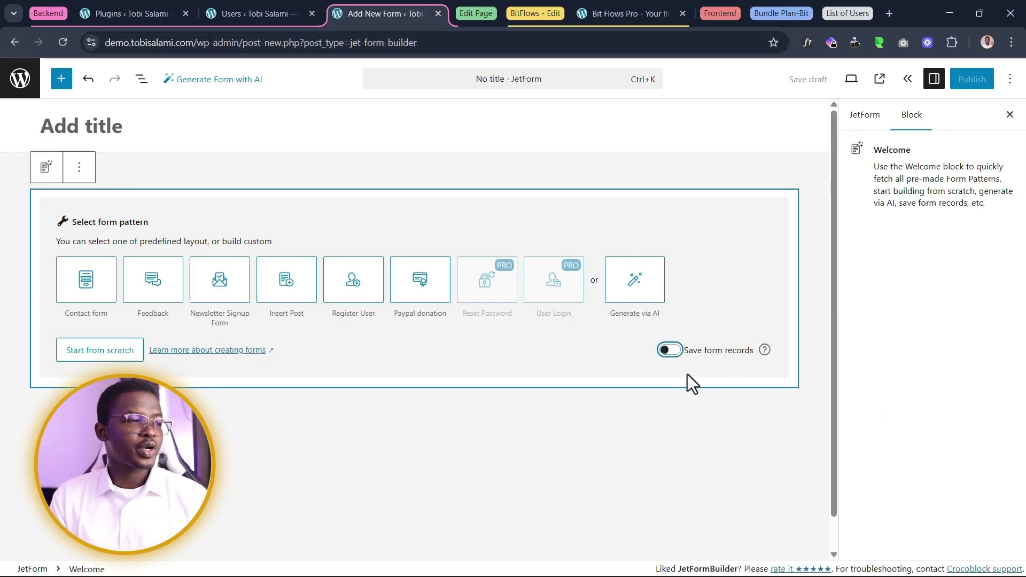
- Start the form from scratch and delete its default post_id hidden field and Text field
click(85, 354)
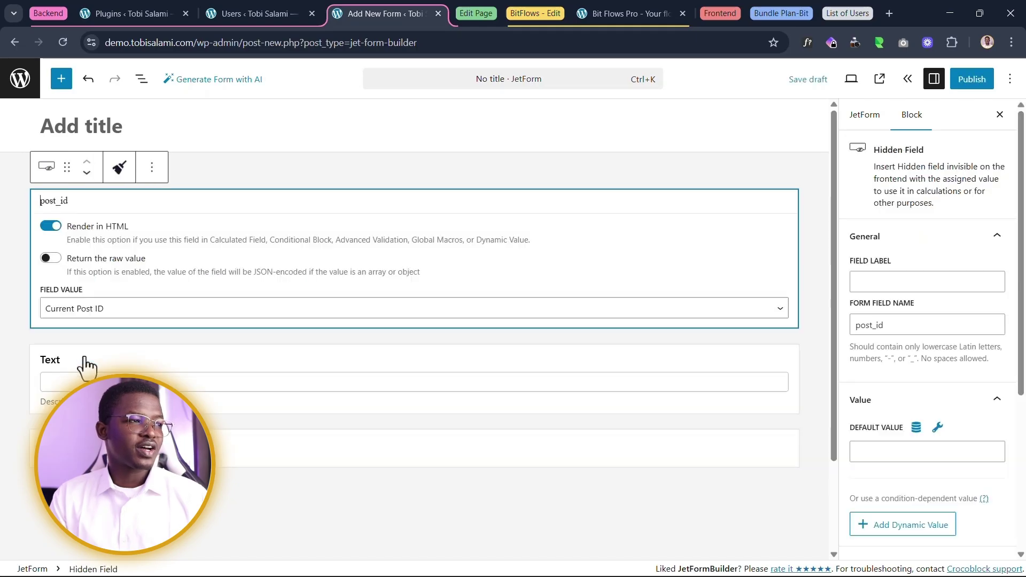
click(152, 167)
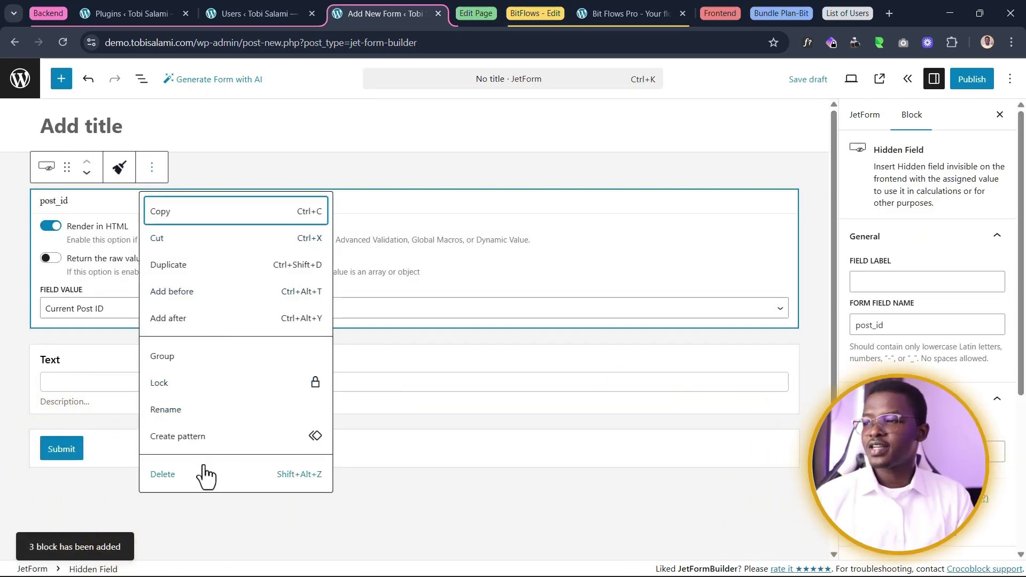
click(192, 481)
click(153, 198)
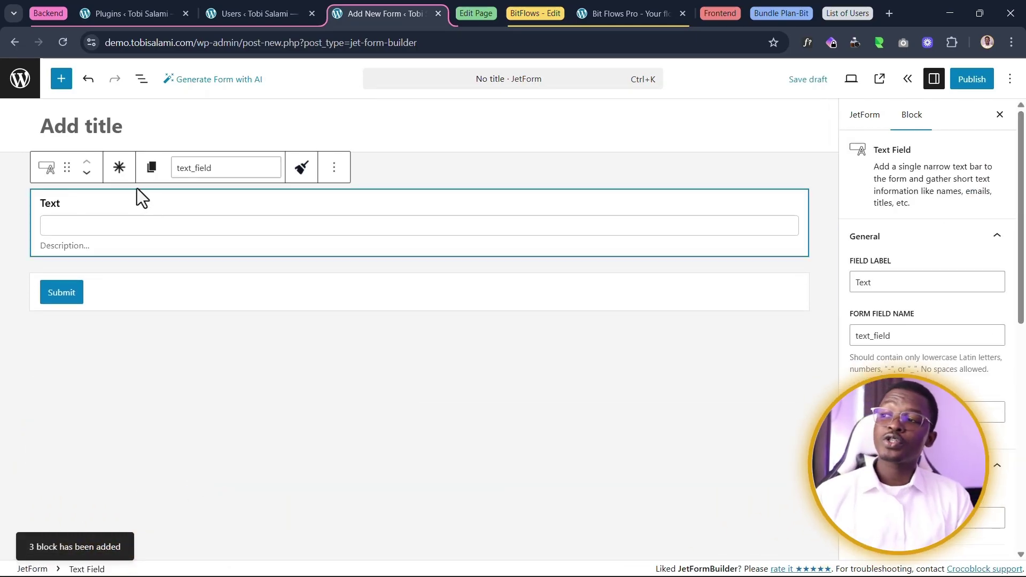
click(335, 167)
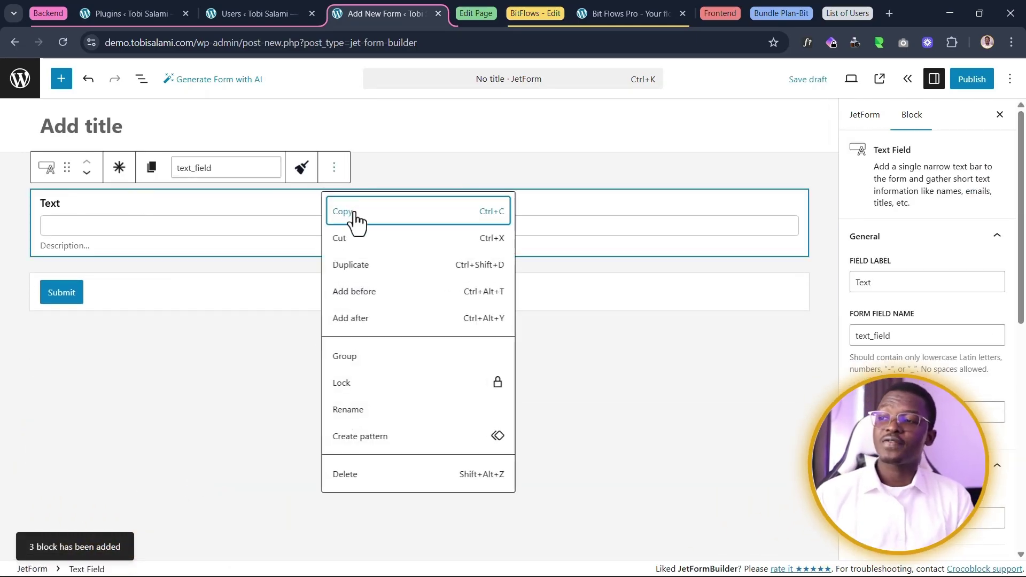
click(369, 489)
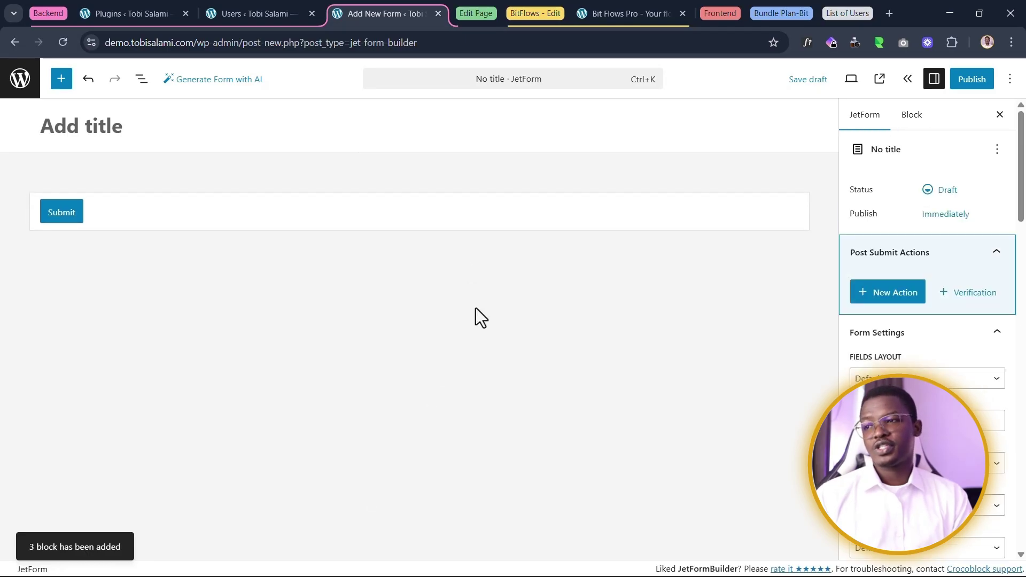
- Find the Media Field block and insert it above the Submit button
click(61, 79)
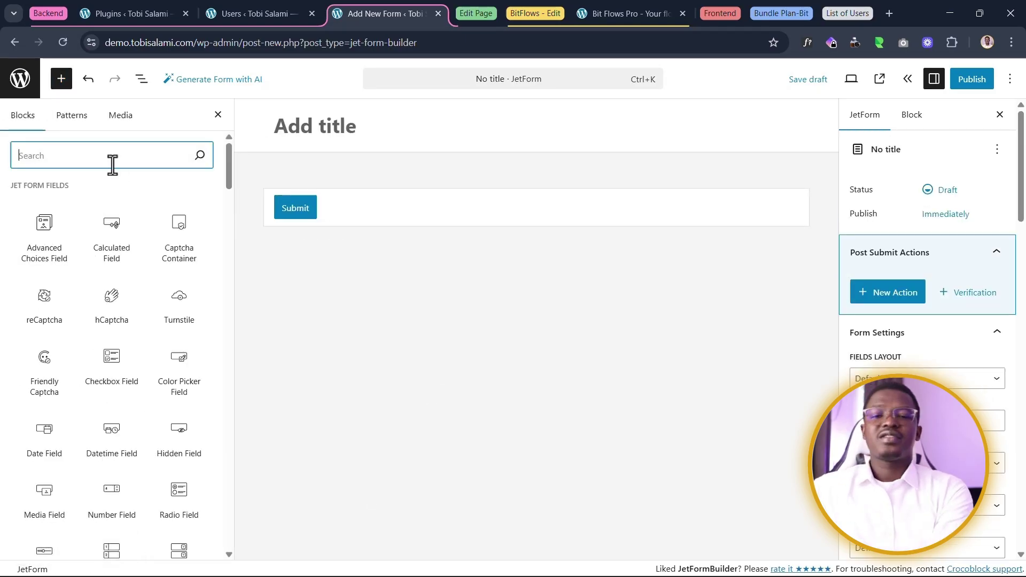
text(medua)
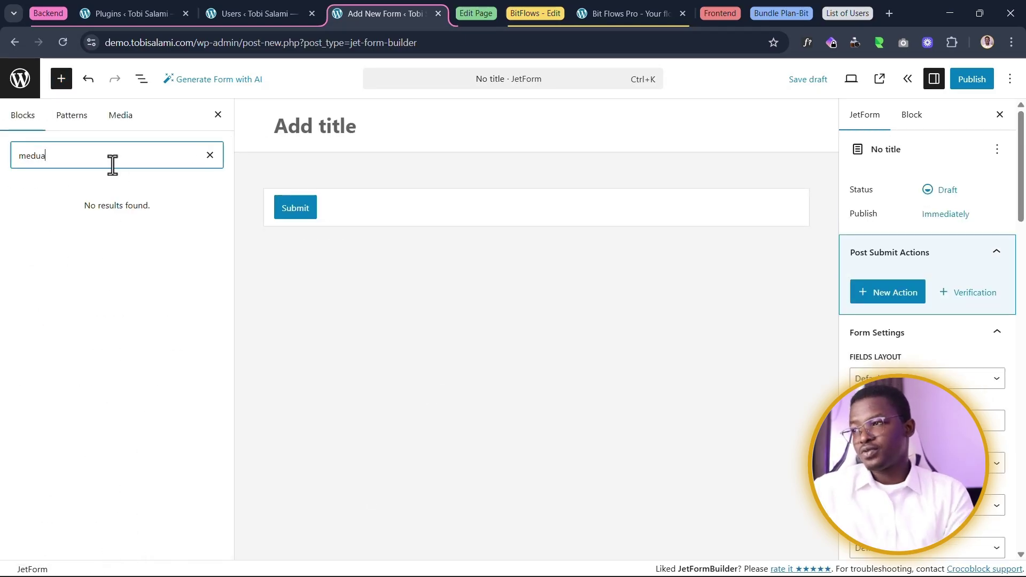
key(BackSpace)
key(BackSpace)
text(i)
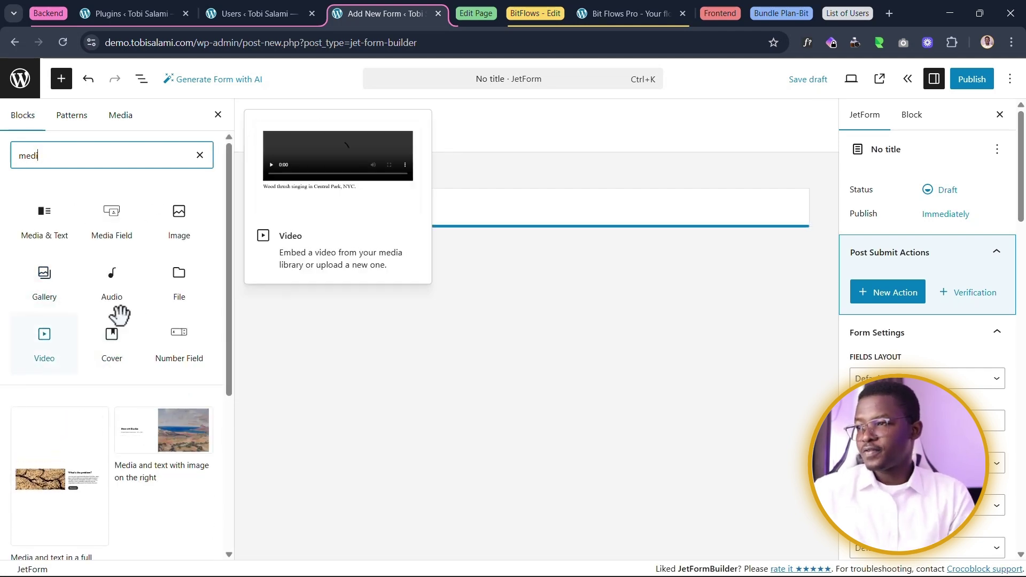
drag(112, 212, 353, 203)
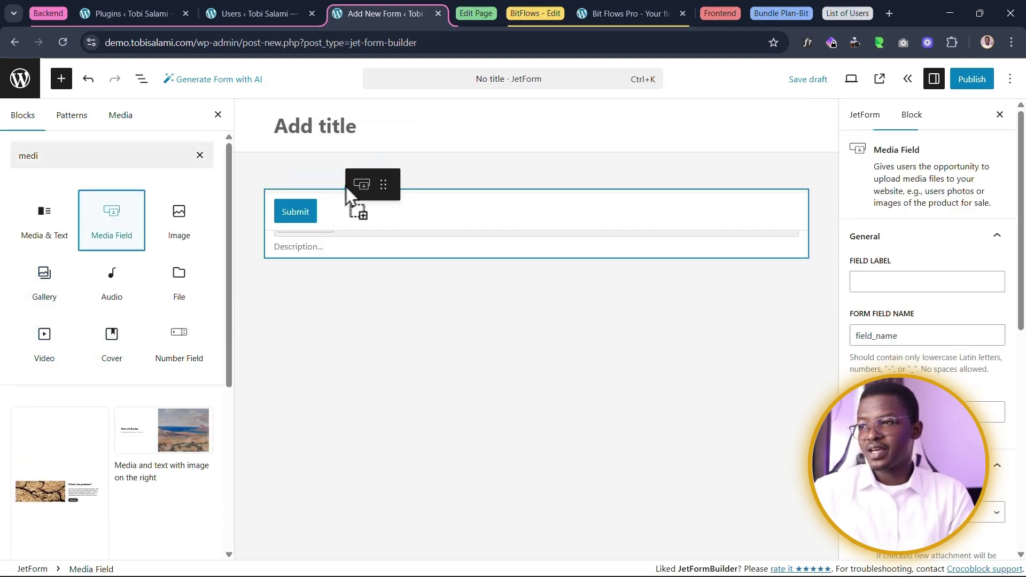
- Title the form "Create Users" and label its media field "CSV of Users"
click(324, 128)
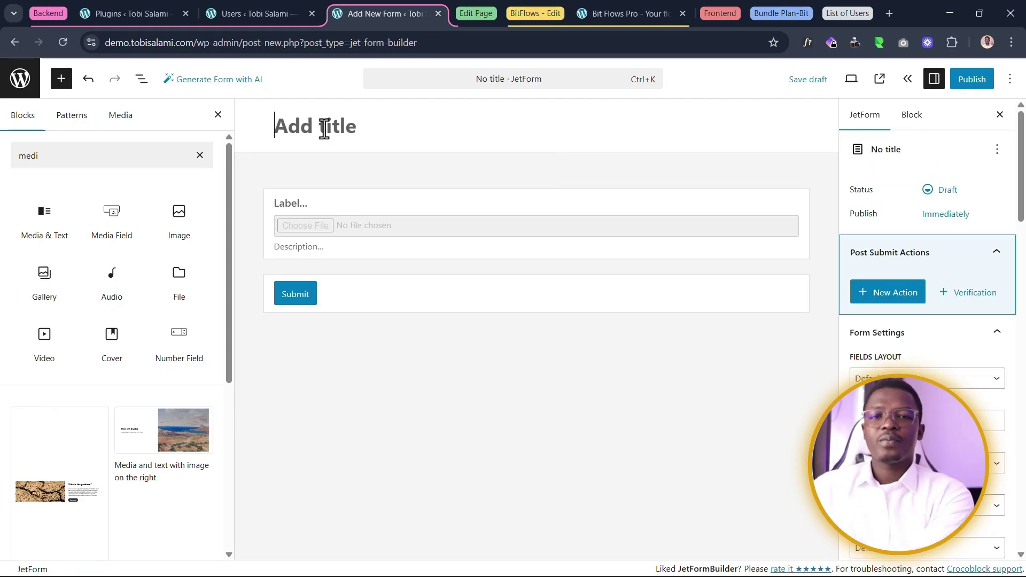
text(Create Users)
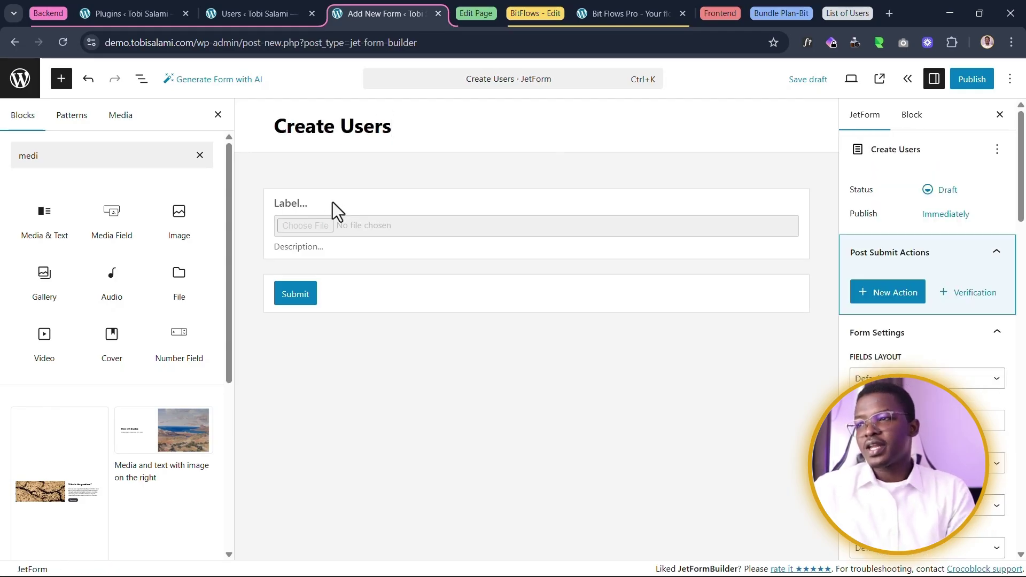
click(333, 203)
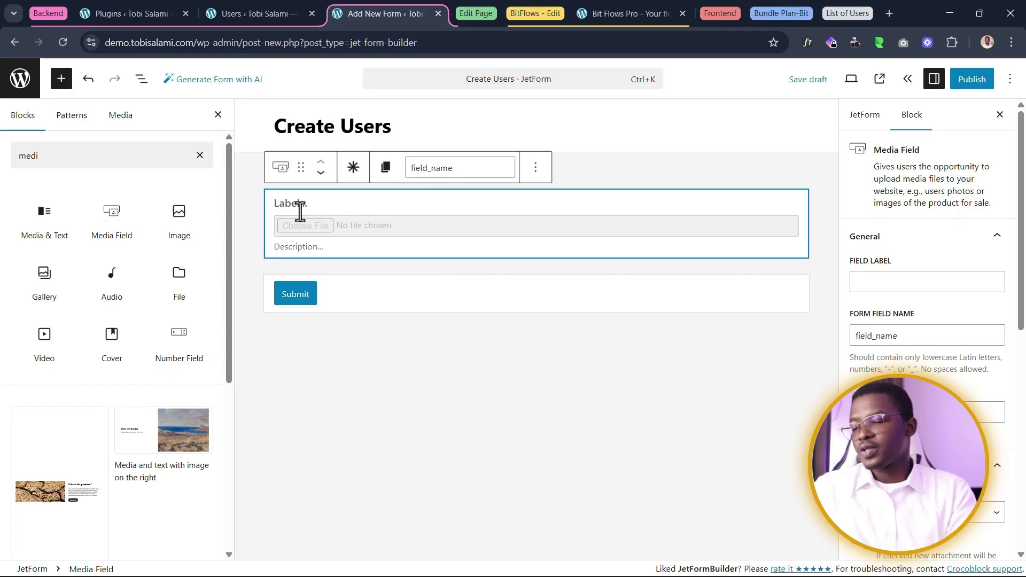
text(CSV of Users)
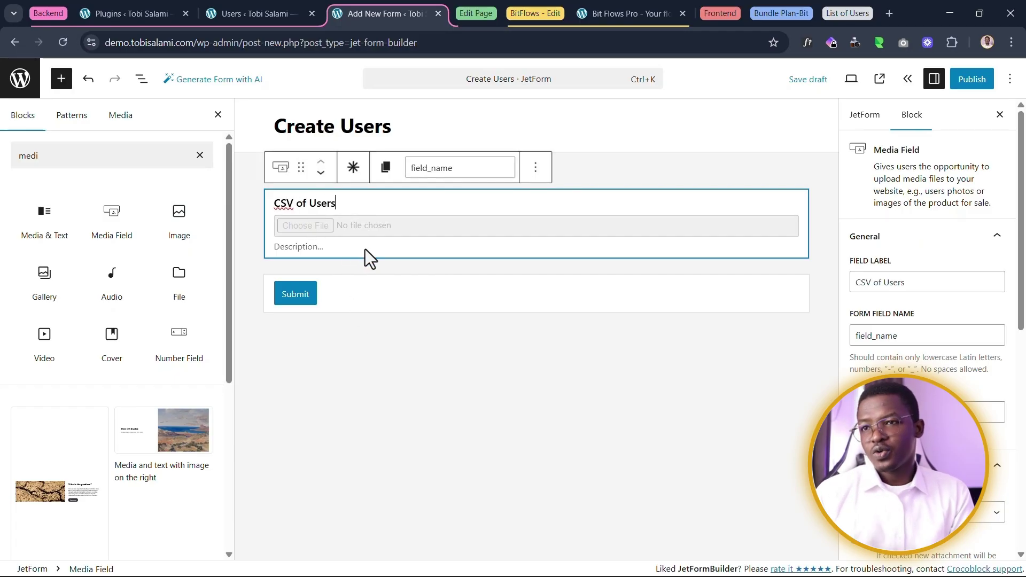
- Change the submit button's label to "Create Users"
click(297, 294)
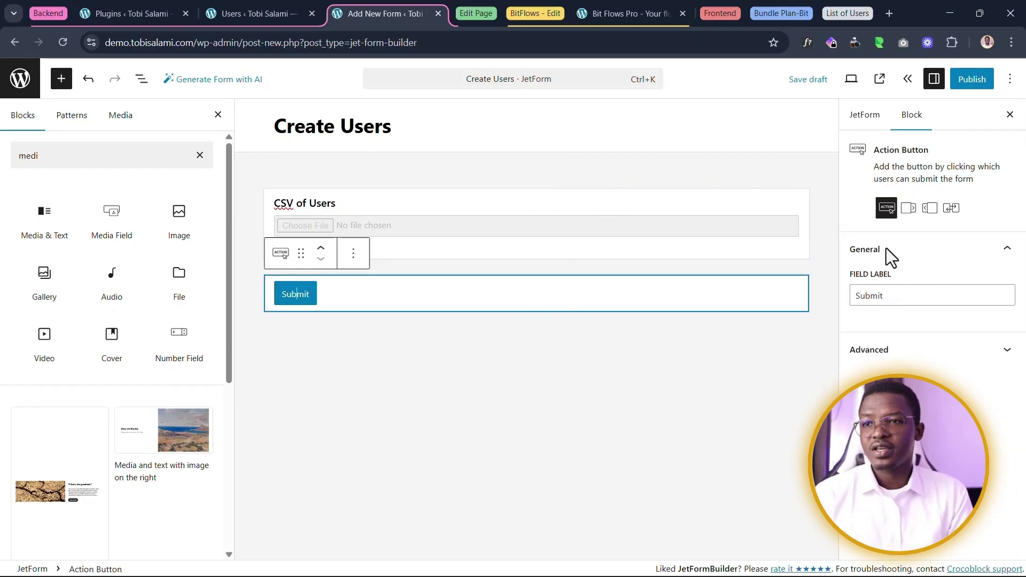
double_click(913, 302)
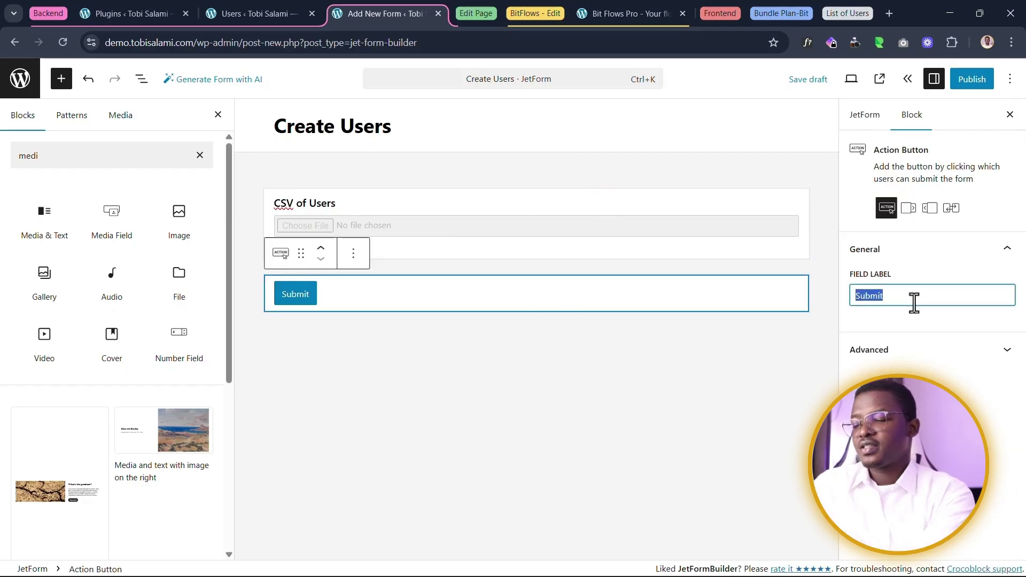
text(Create )
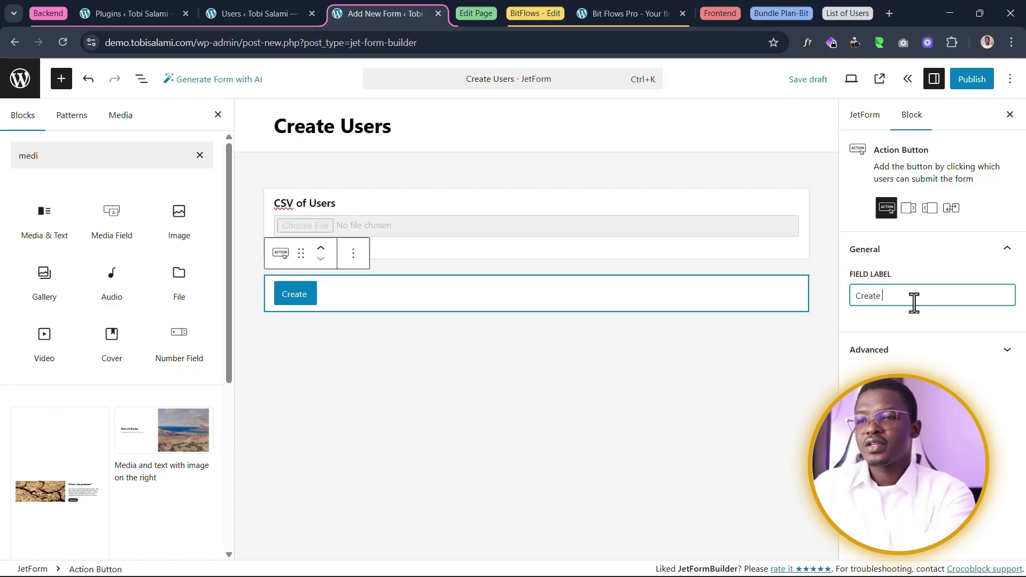
text(Users)
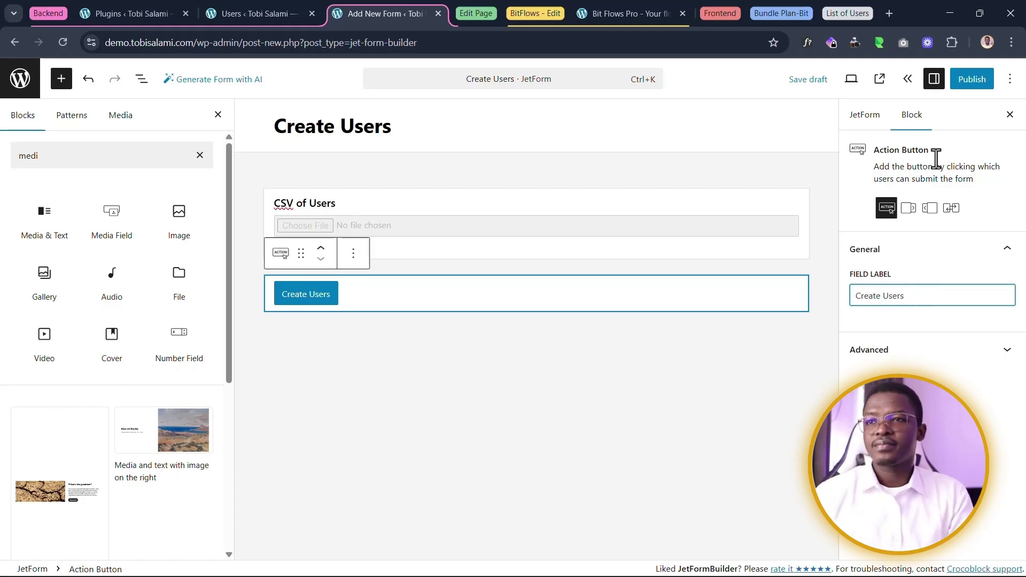
- Set the form's successful submission message to "Users Created"
click(864, 116)
scroll(931, 281, down, 5)
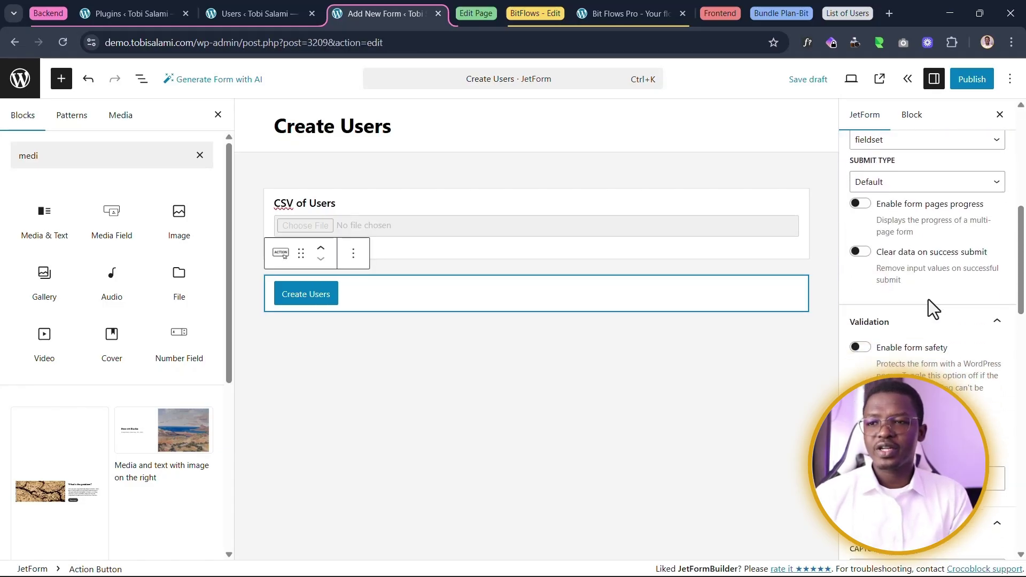
scroll(928, 299, down, 10)
scroll(866, 235, up, 2)
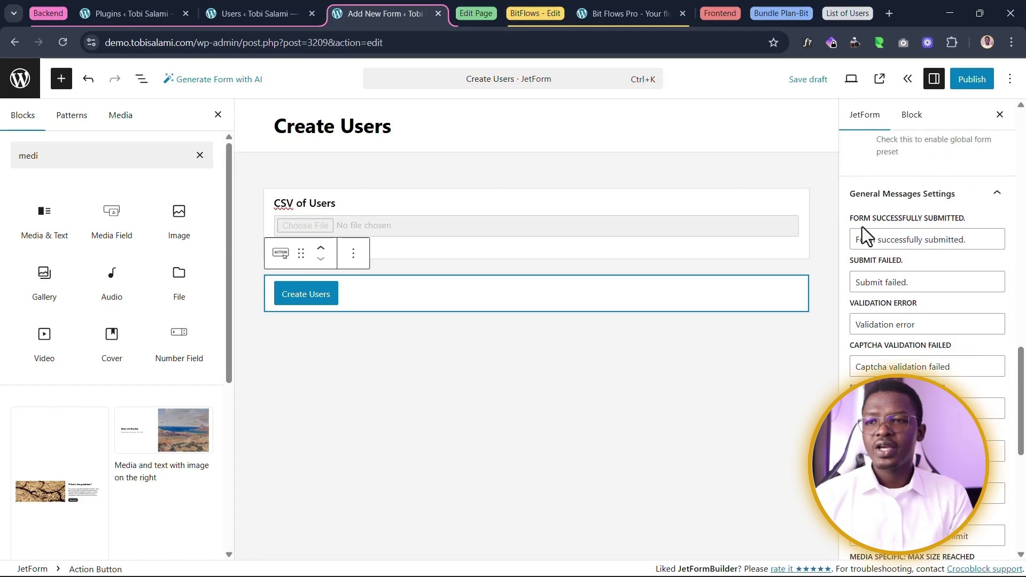
triple_click(905, 239)
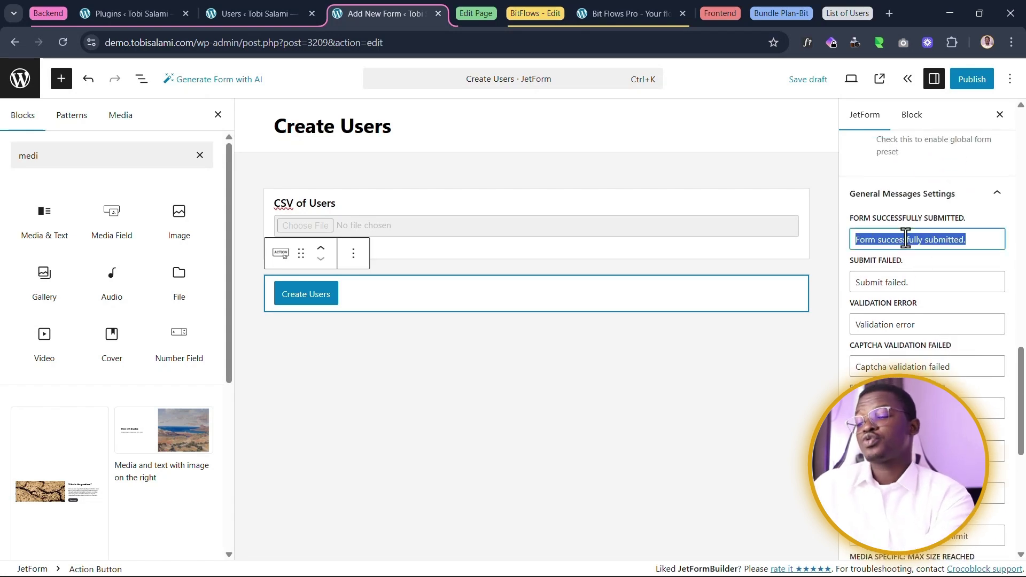
text(Users Crea)
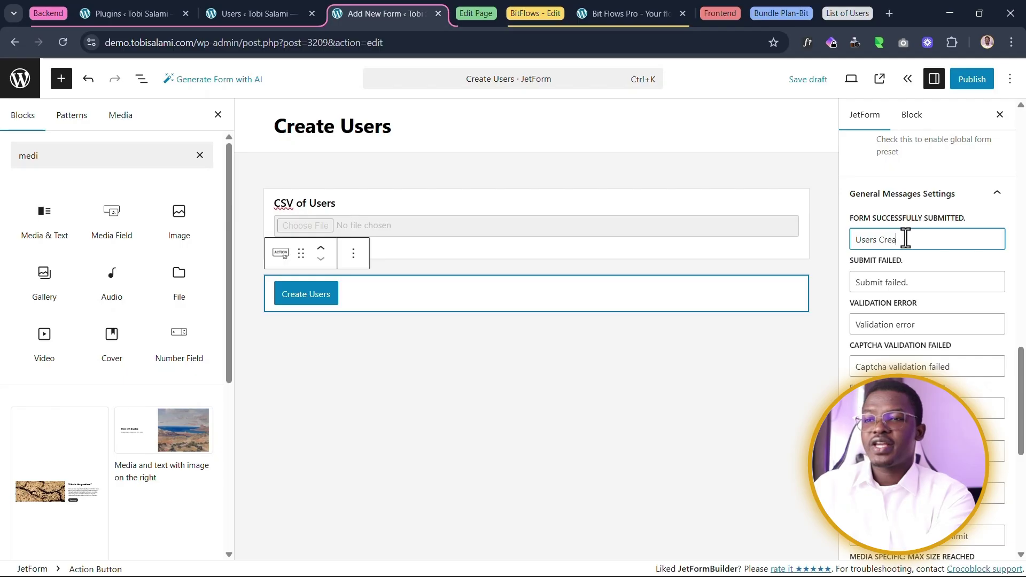
text(ted)
- Add a Call Webhook post-submit action to the form
scroll(953, 266, up, 5)
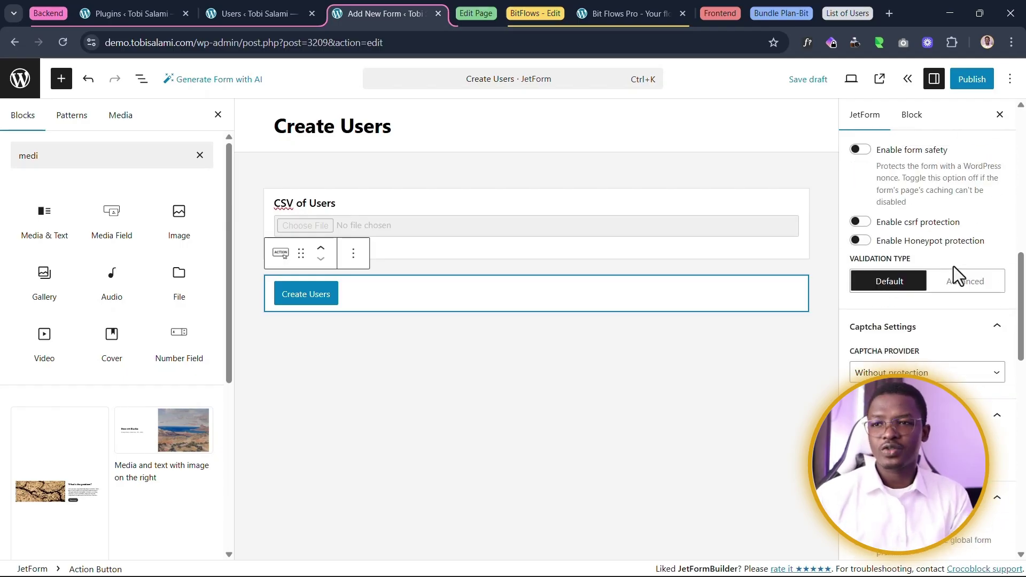
scroll(912, 425, down, 3)
scroll(912, 425, up, 9)
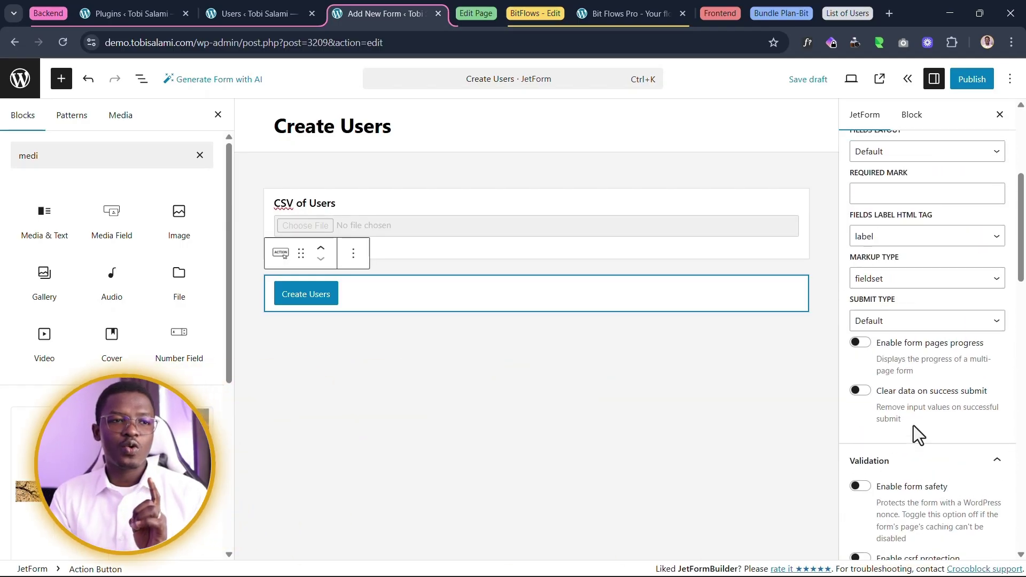
scroll(913, 428, up, 5)
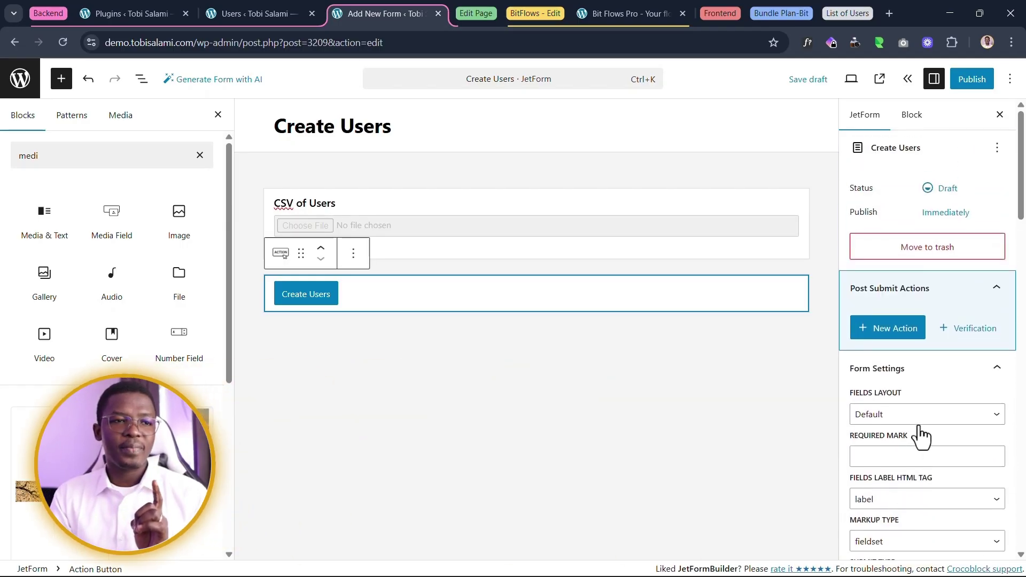
click(883, 340)
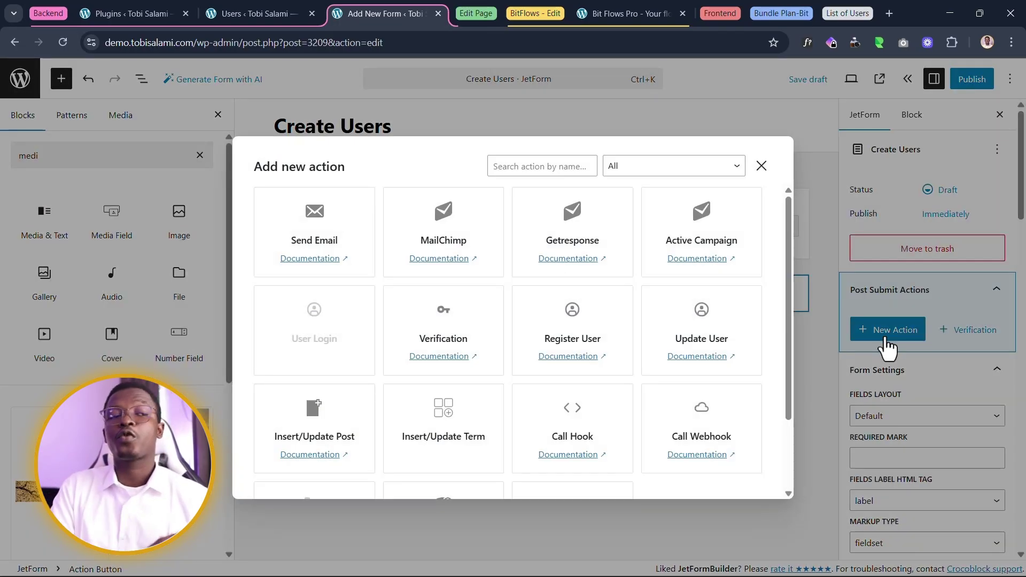
scroll(582, 320, down, 3)
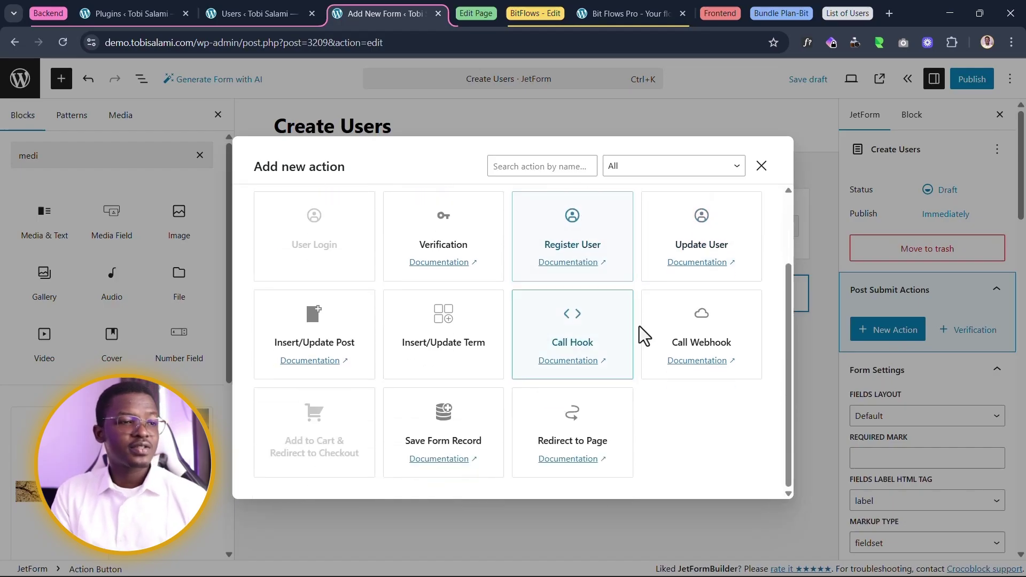
click(712, 348)
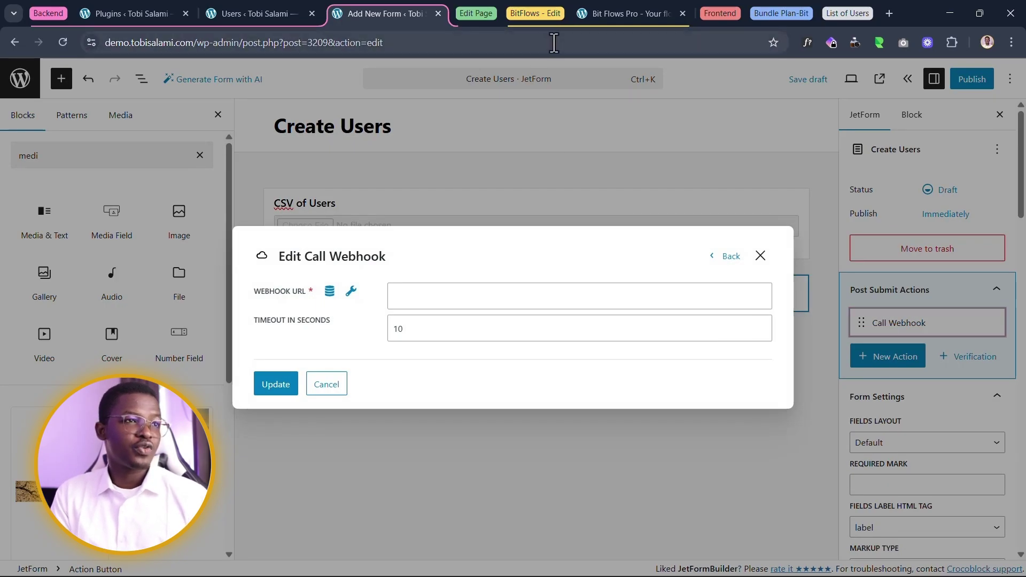
- Copy the Collect CSV callback URL from Bit Flows, use it as the Call Webhook action's URL and save the action
click(602, 13)
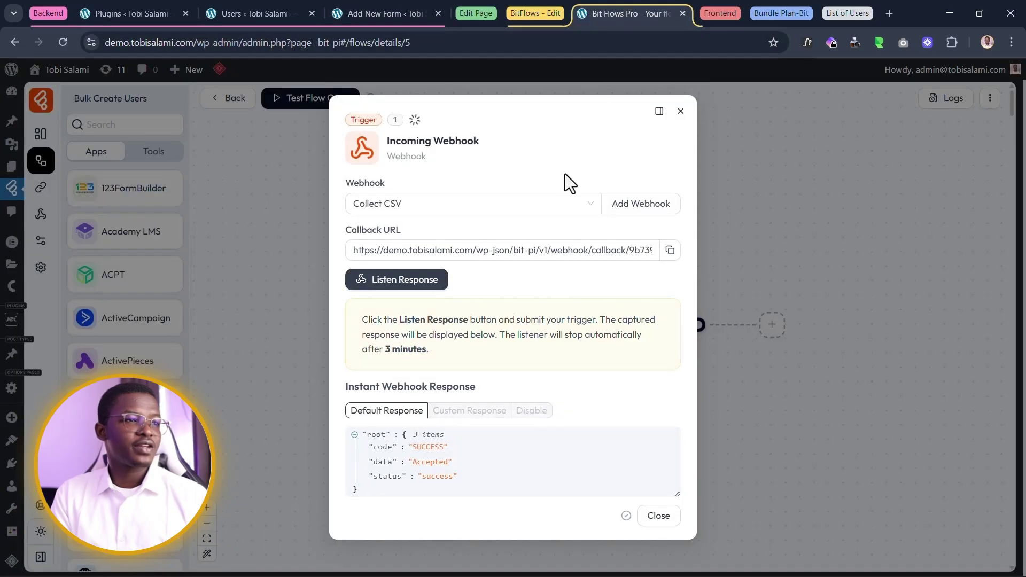
click(671, 254)
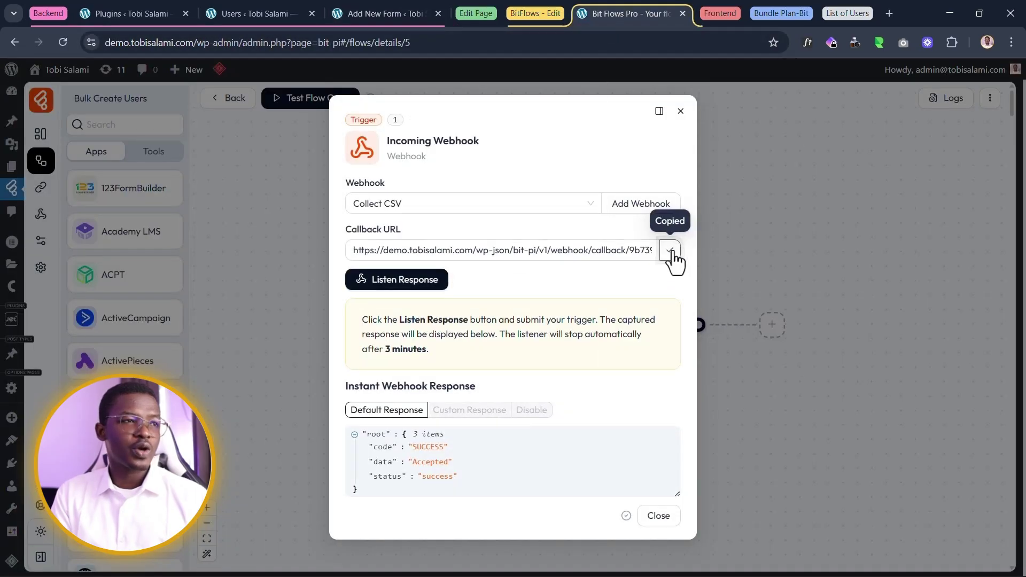
click(369, 11)
click(480, 294)
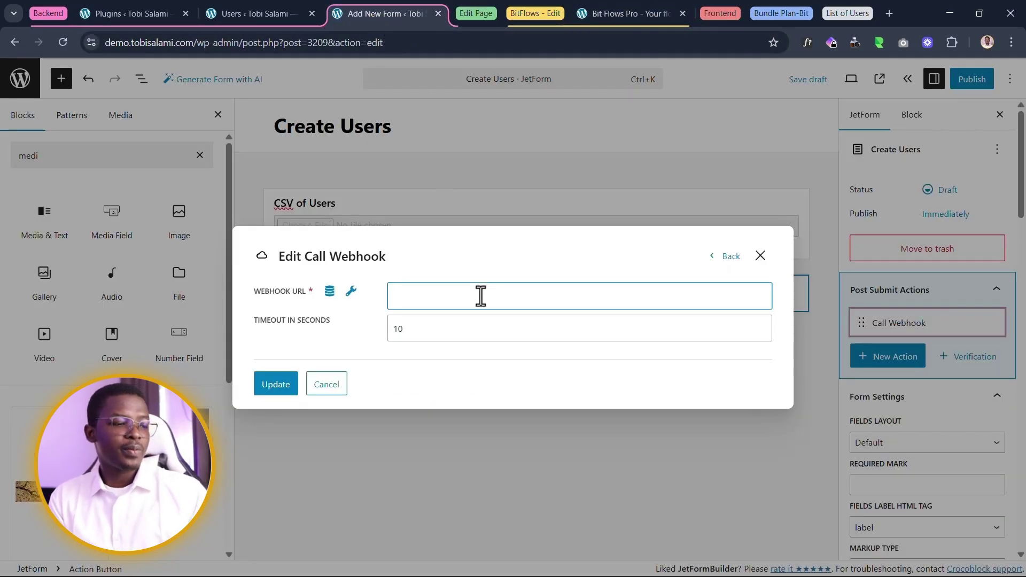
key(ctrl+v)
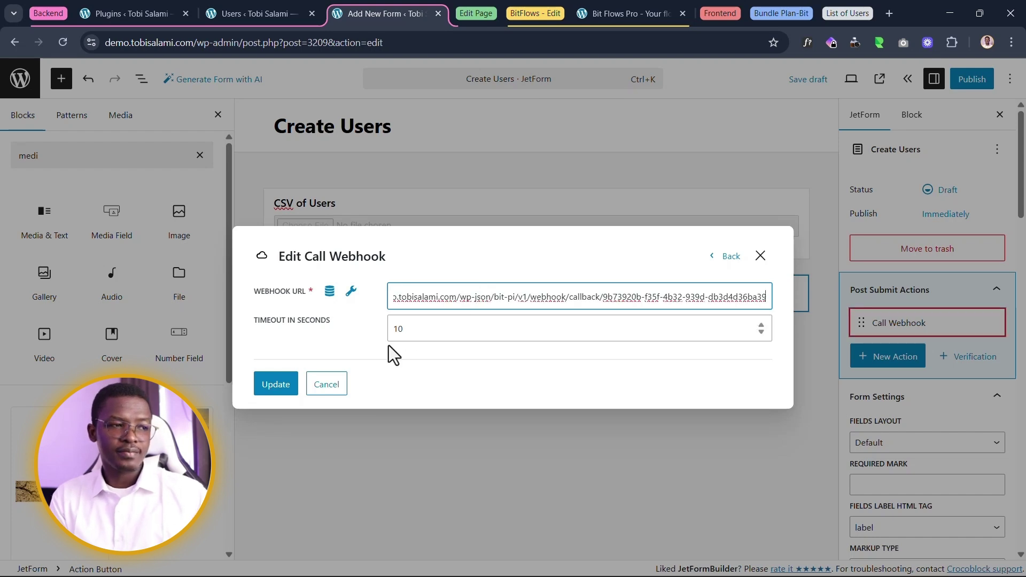
click(268, 387)
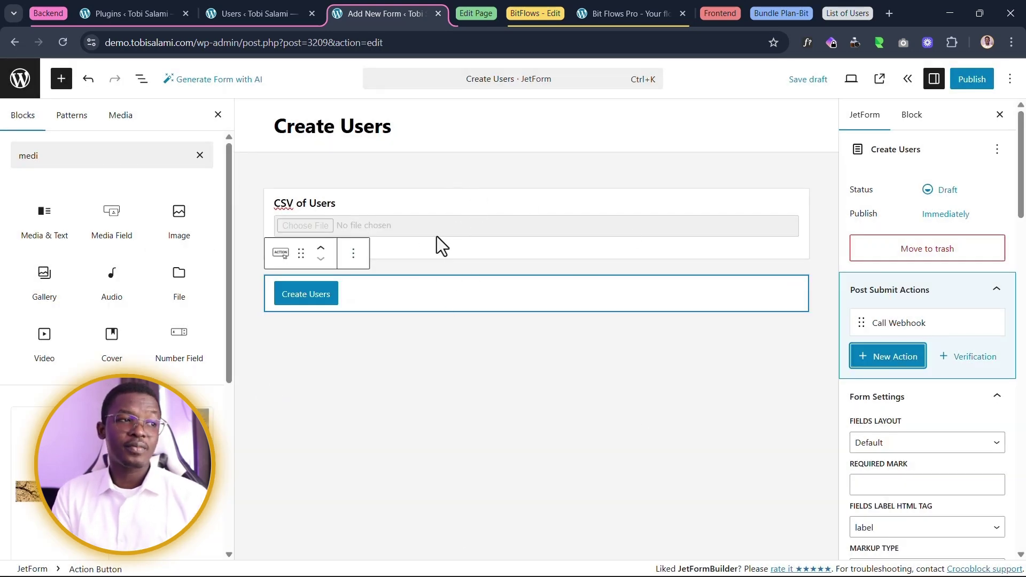
- Make the CSV of Users field required and restrict its allowed MIME types to text/csv
click(414, 213)
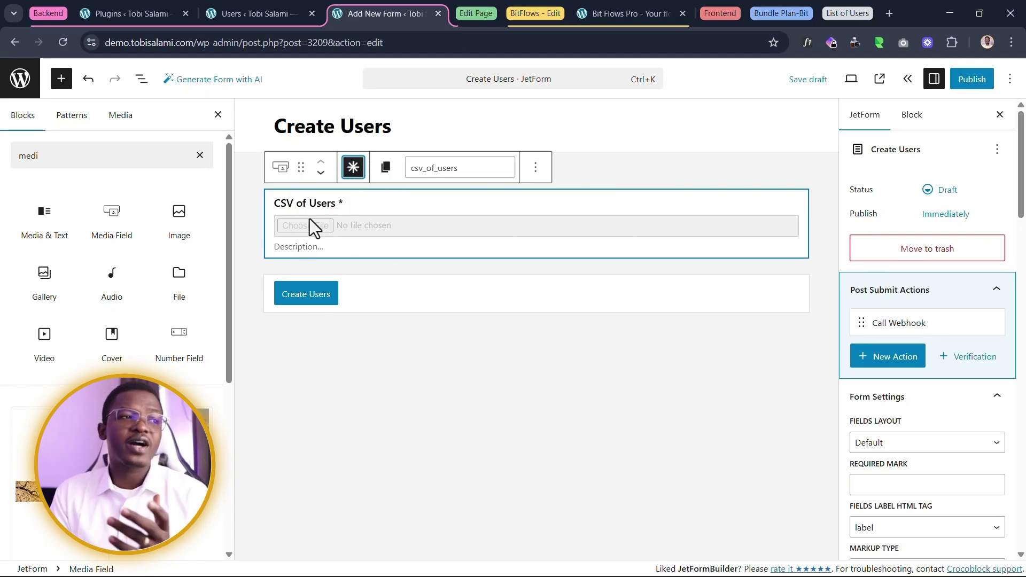
scroll(965, 339, down, 15)
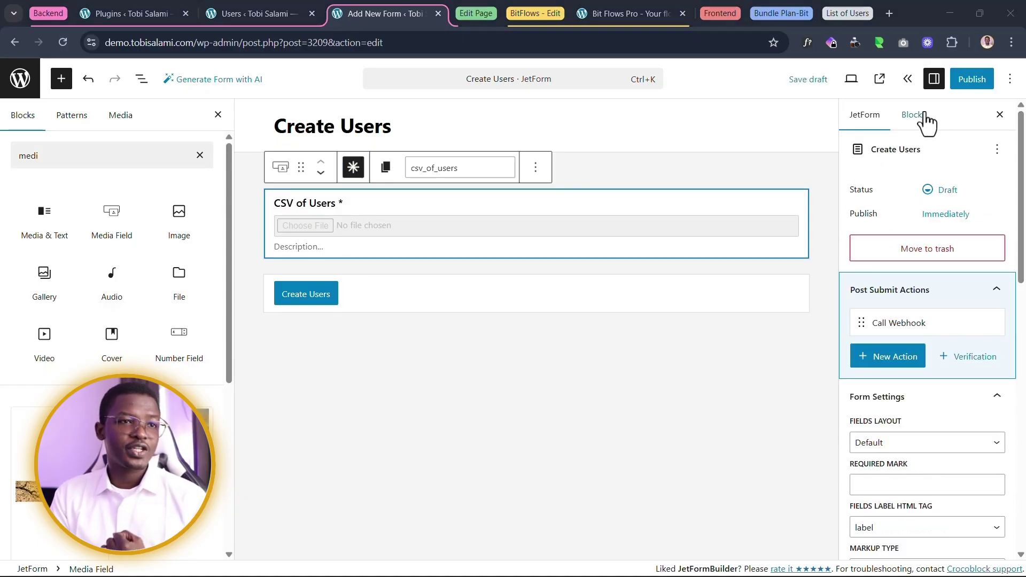
click(913, 116)
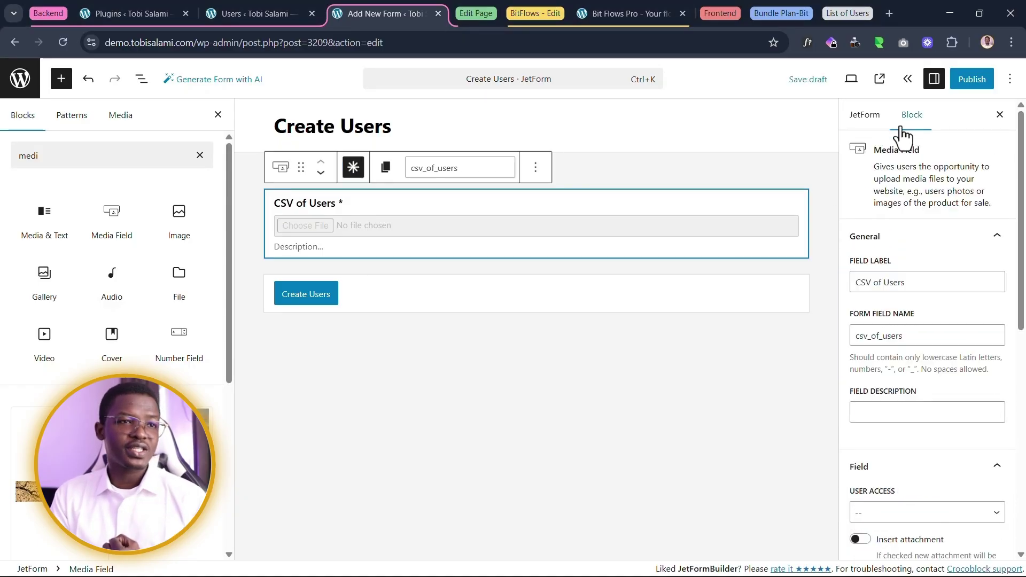
scroll(927, 369, down, 6)
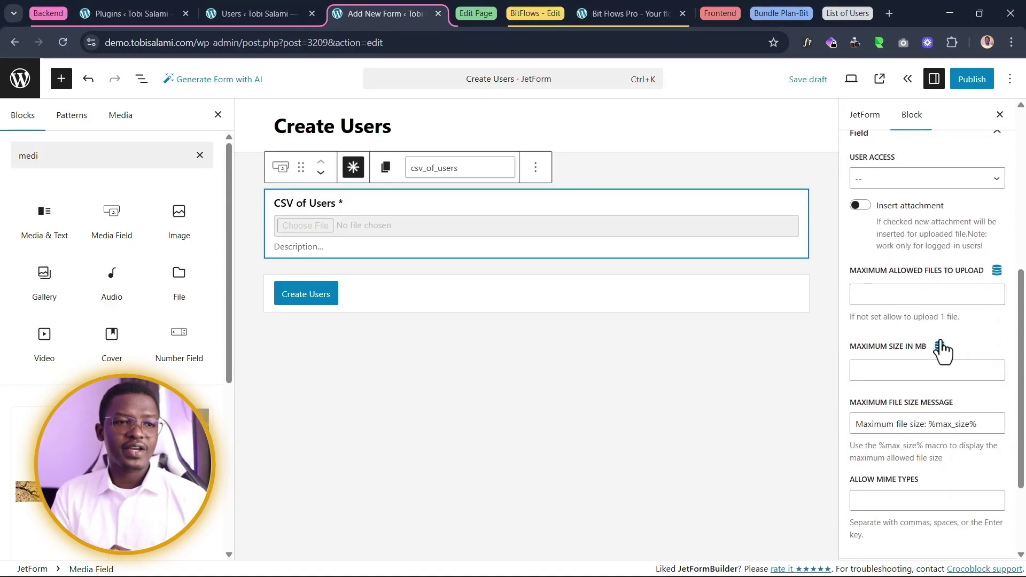
scroll(940, 358, down, 3)
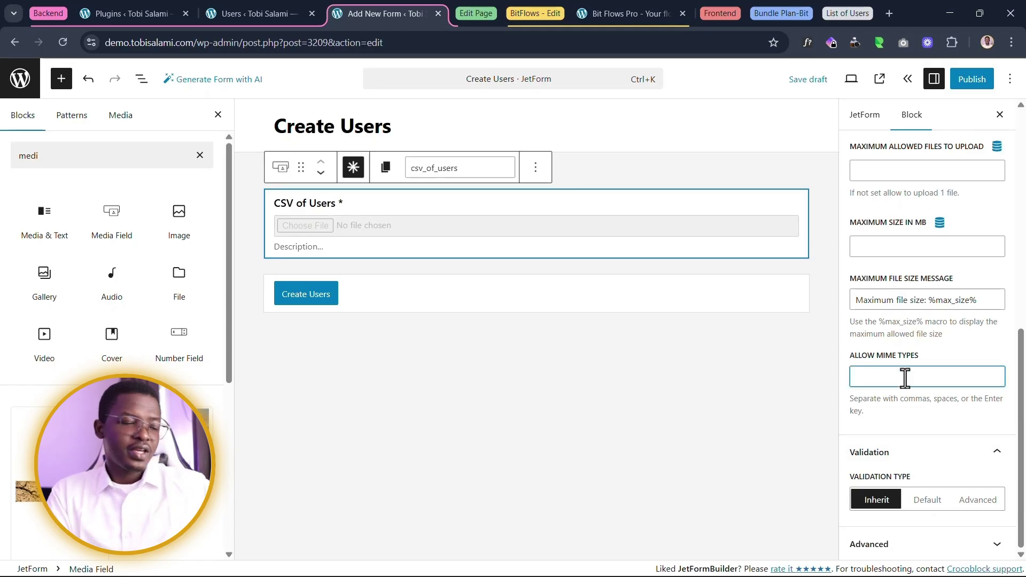
text(csv)
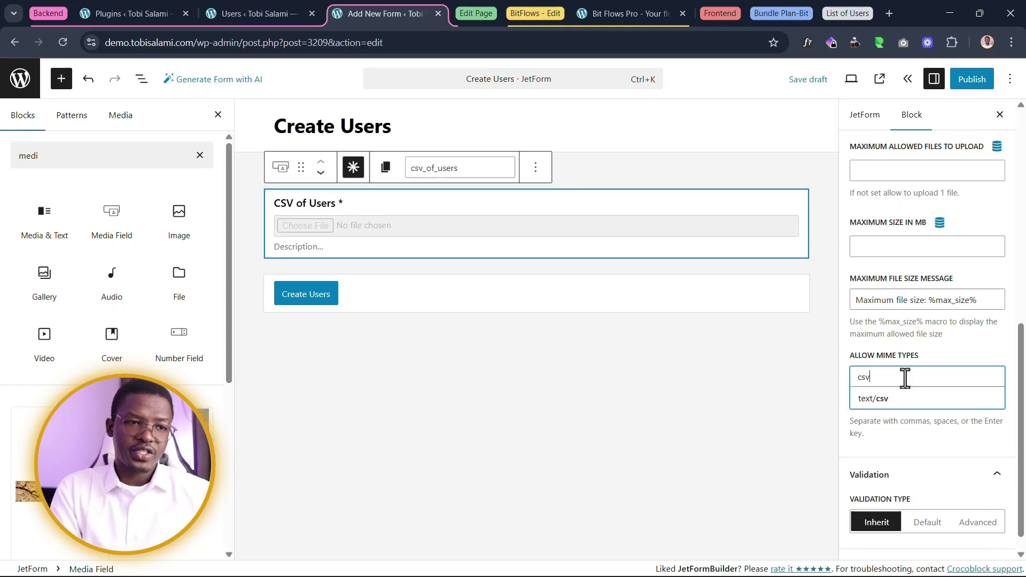
click(866, 401)
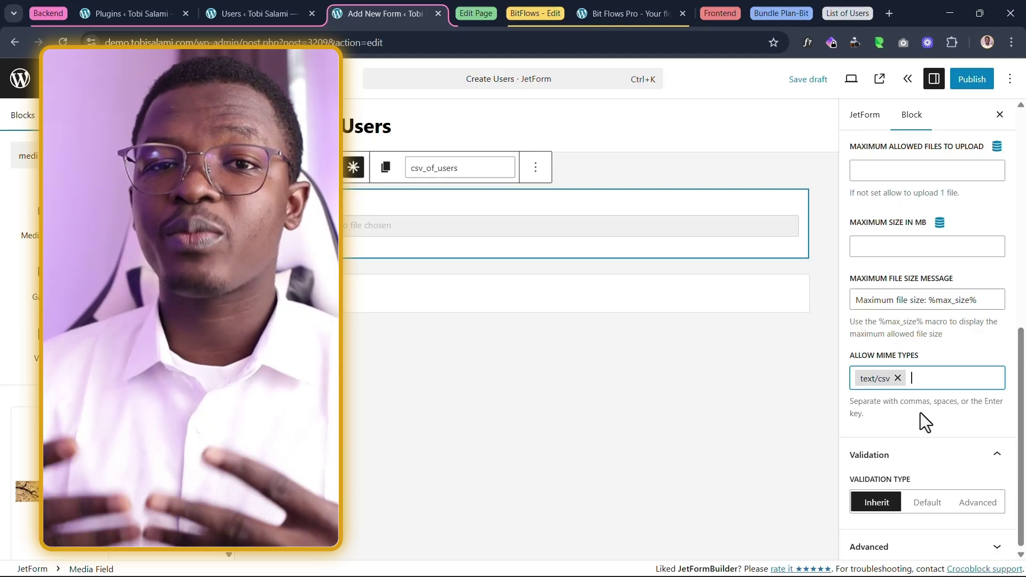
- Publish the Create Users form
scroll(920, 413, up, 10)
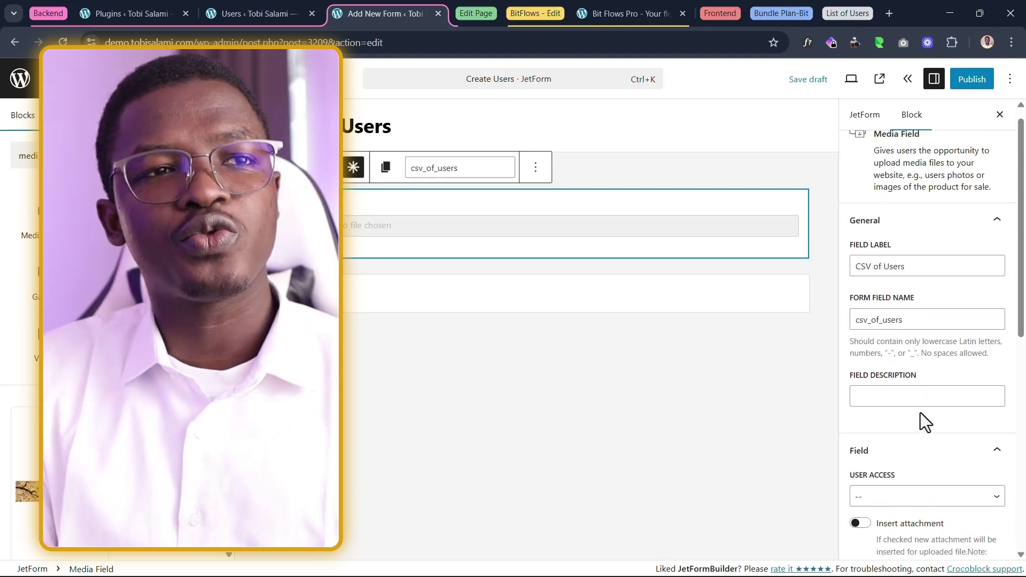
click(980, 79)
click(973, 81)
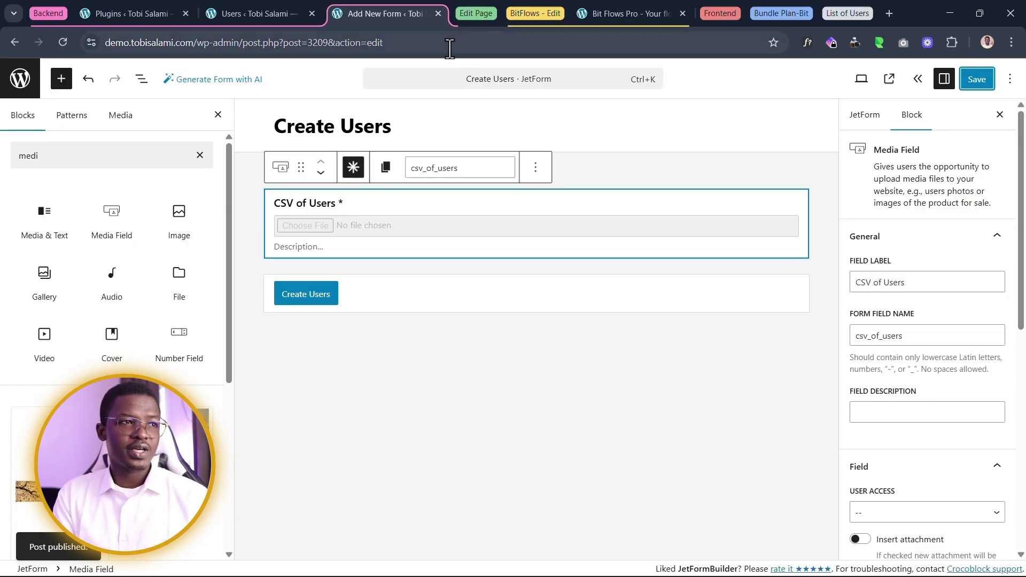
- Switch to the Sample Page in Elementor and delete the "Put Form Here!" placeholder text
click(482, 11)
click(476, 5)
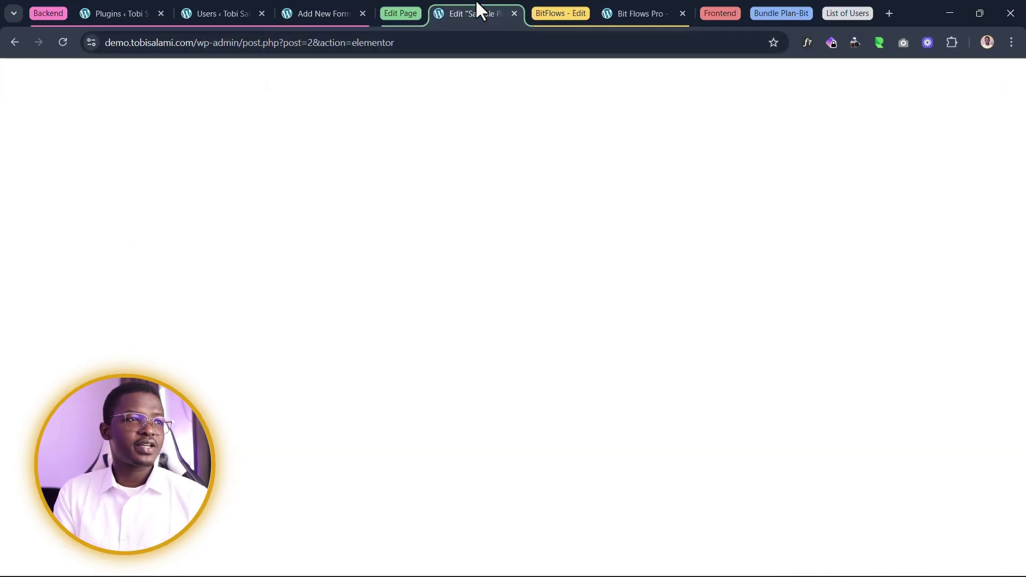
scroll(464, 416, down, 4)
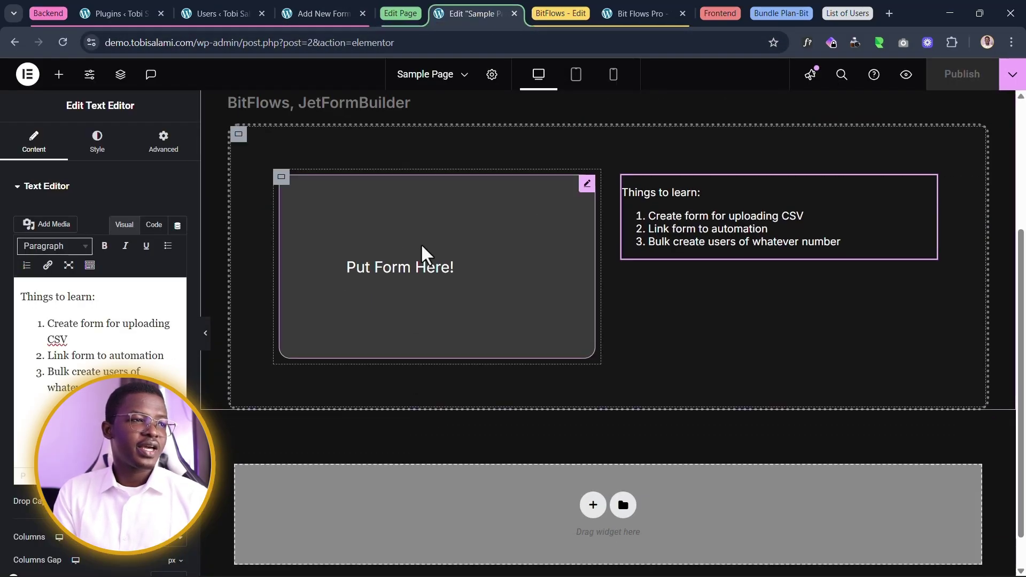
right_click(380, 267)
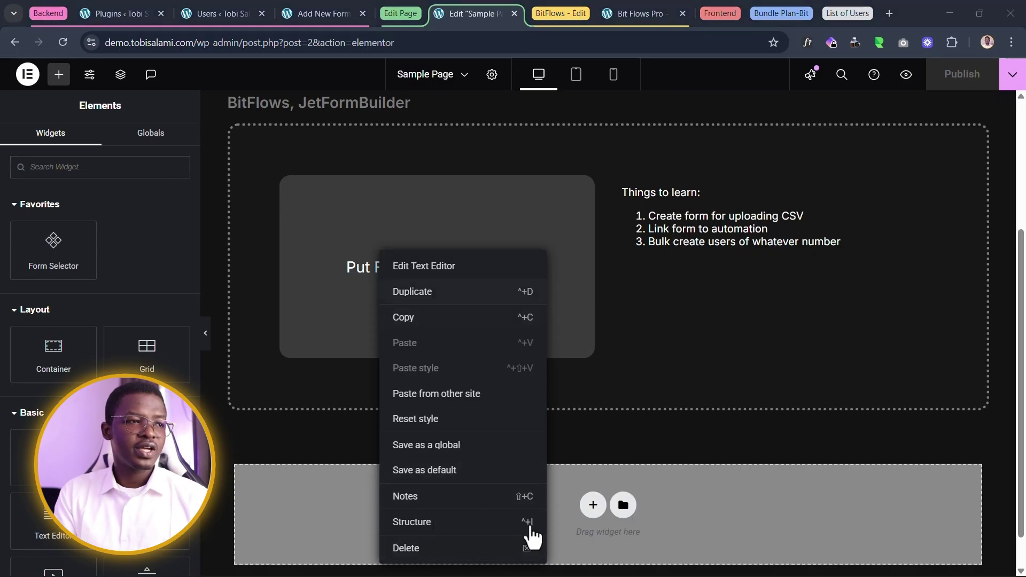
click(463, 549)
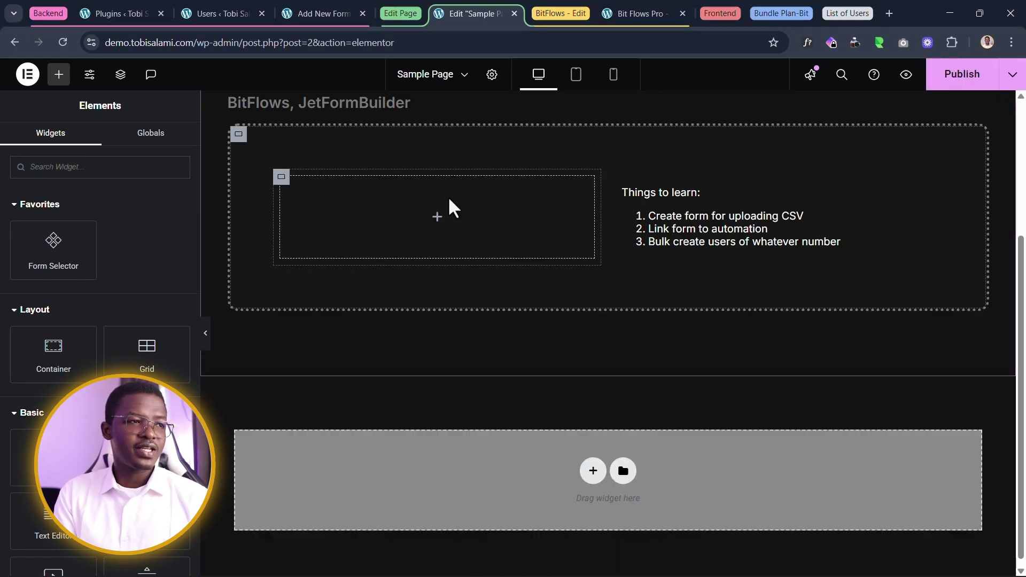
- Place a JetForm widget in the emptied container beside "Things to learn" and publish the page
click(62, 172)
text(form)
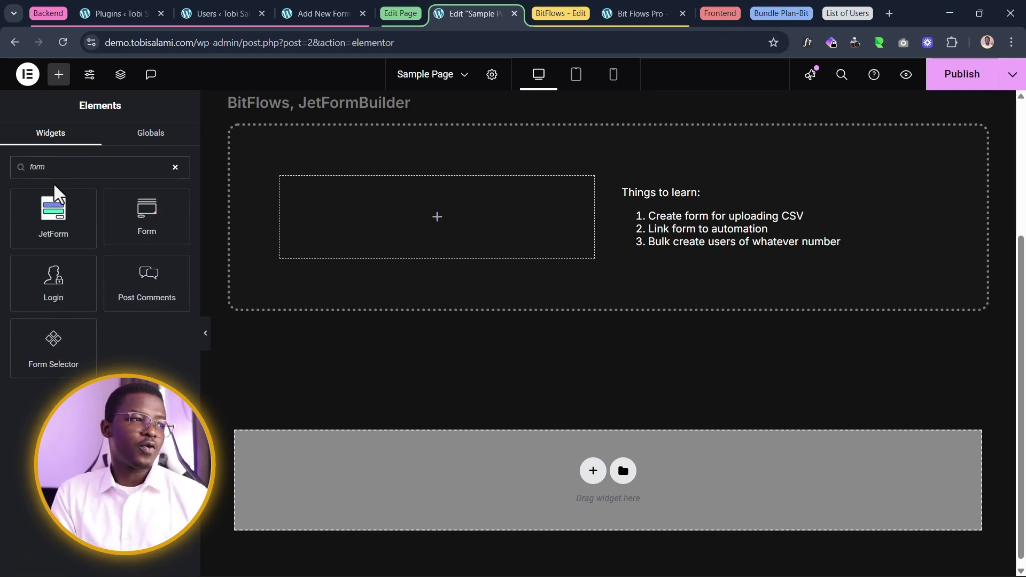
drag(53, 182, 428, 223)
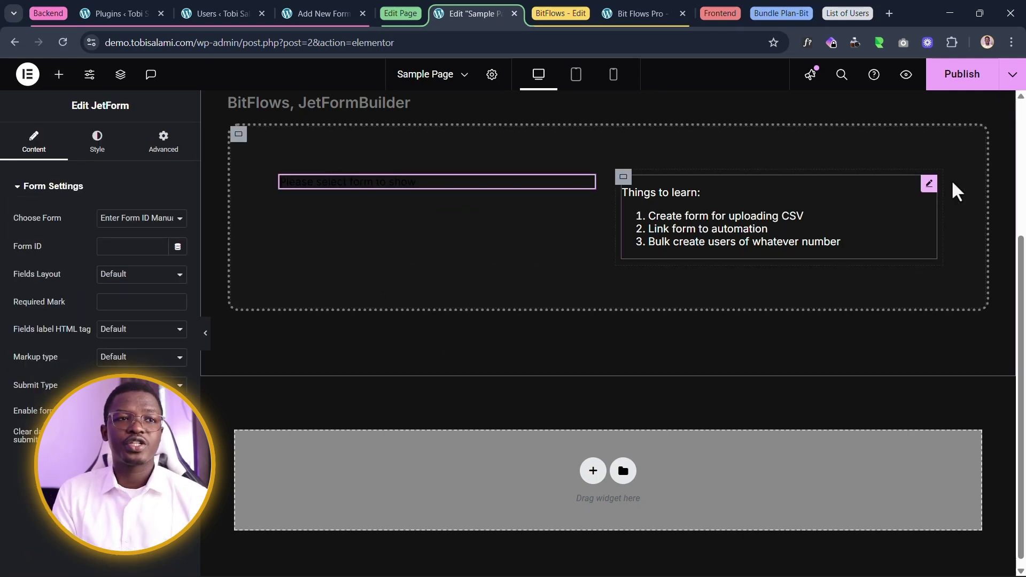
click(986, 75)
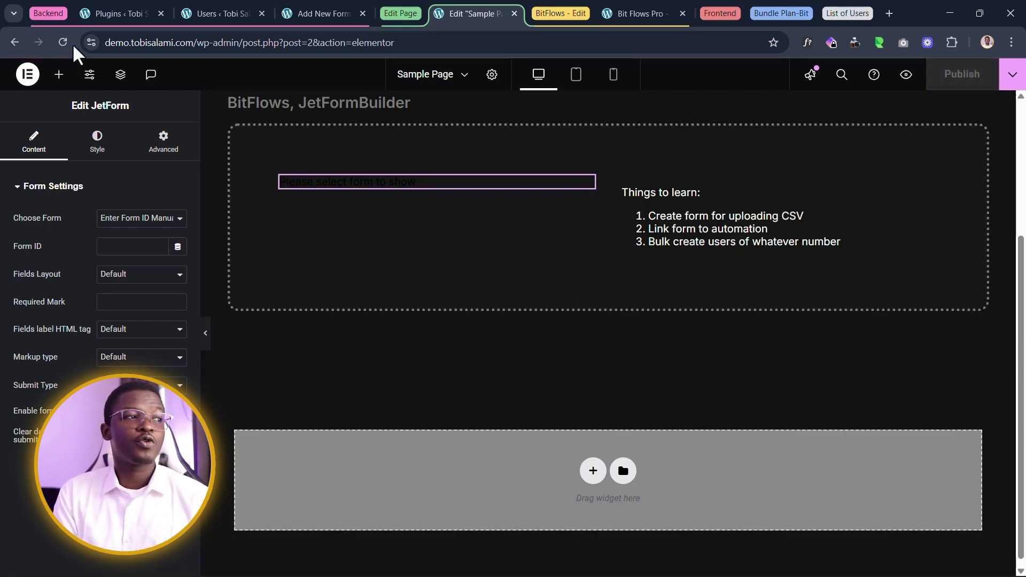
- Reload the Sample Page editor and move the Frontend tab group next to the Edit Page group
click(315, 13)
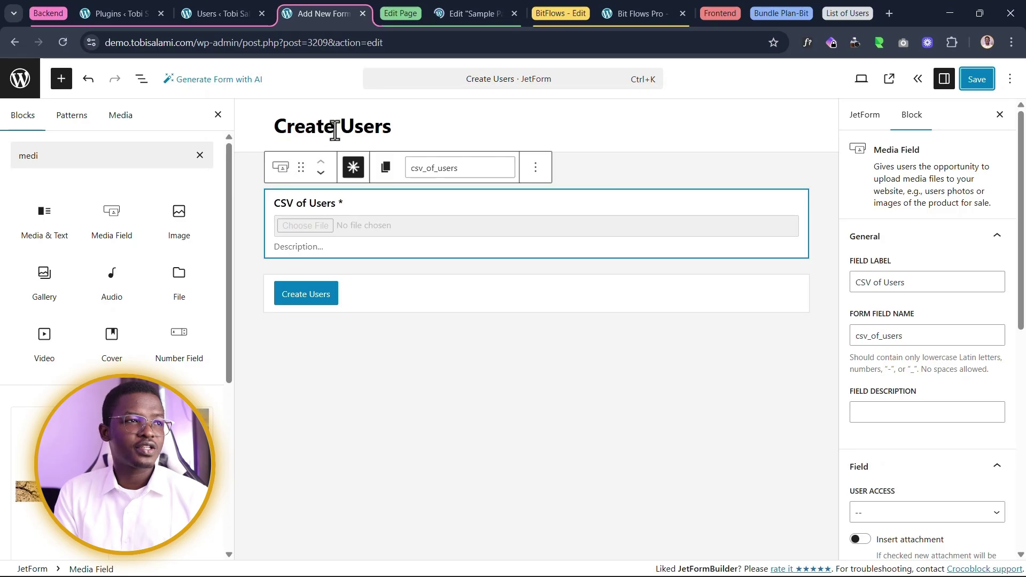
click(478, 11)
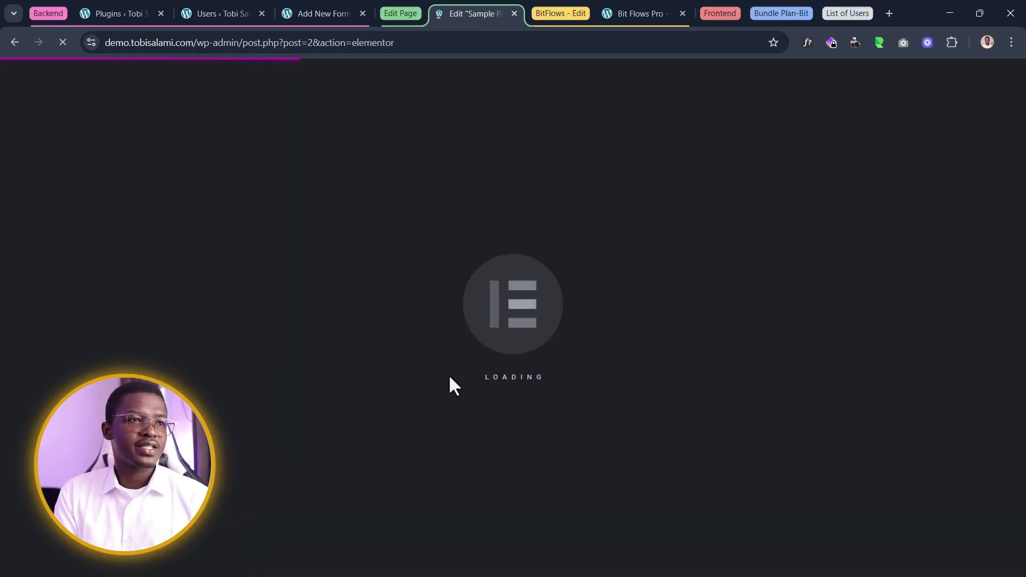
drag(720, 14, 502, 22)
click(426, 8)
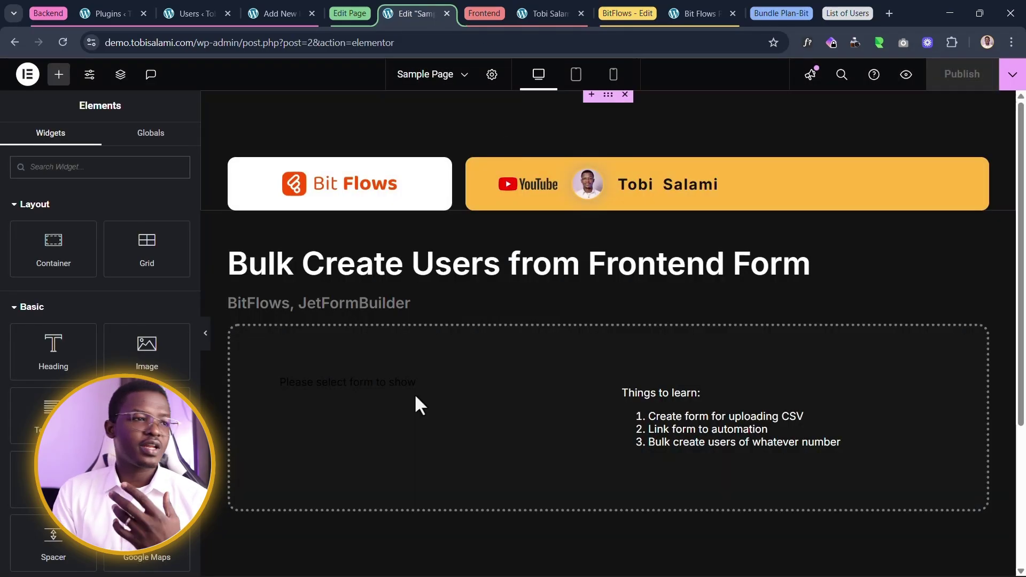
- Choose Create Users as the form displayed by the JetForm widget
click(341, 379)
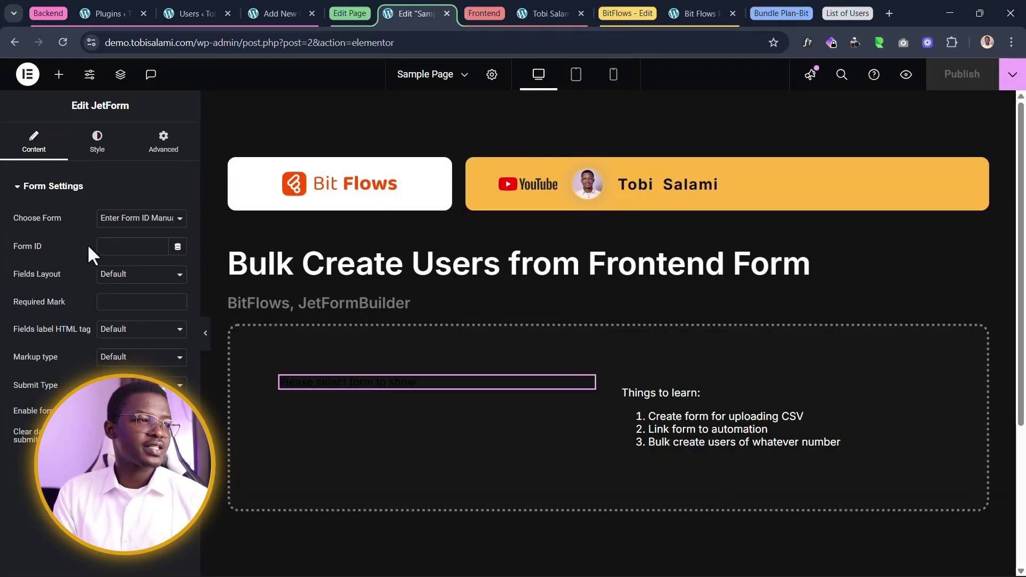
click(128, 225)
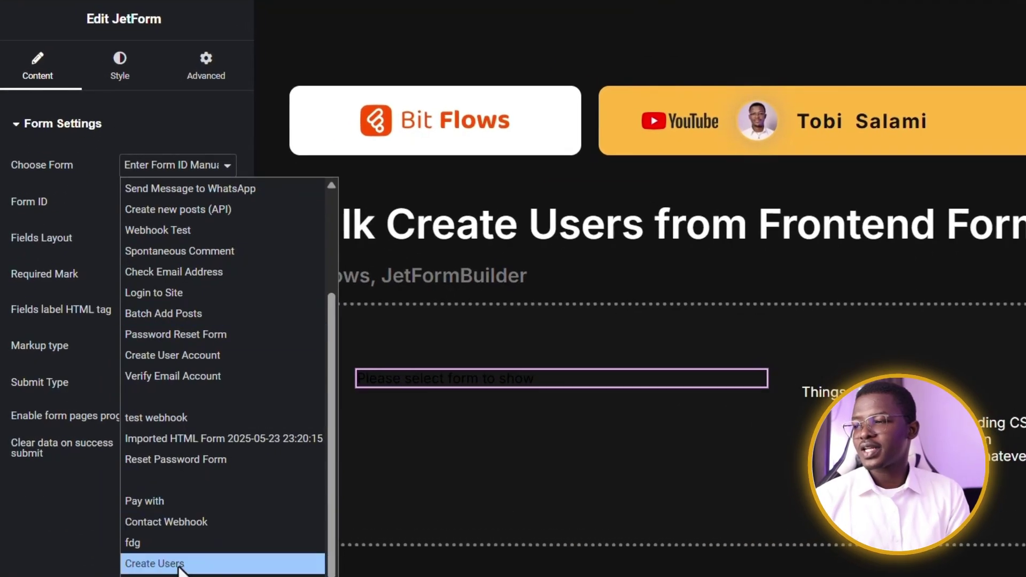
click(132, 521)
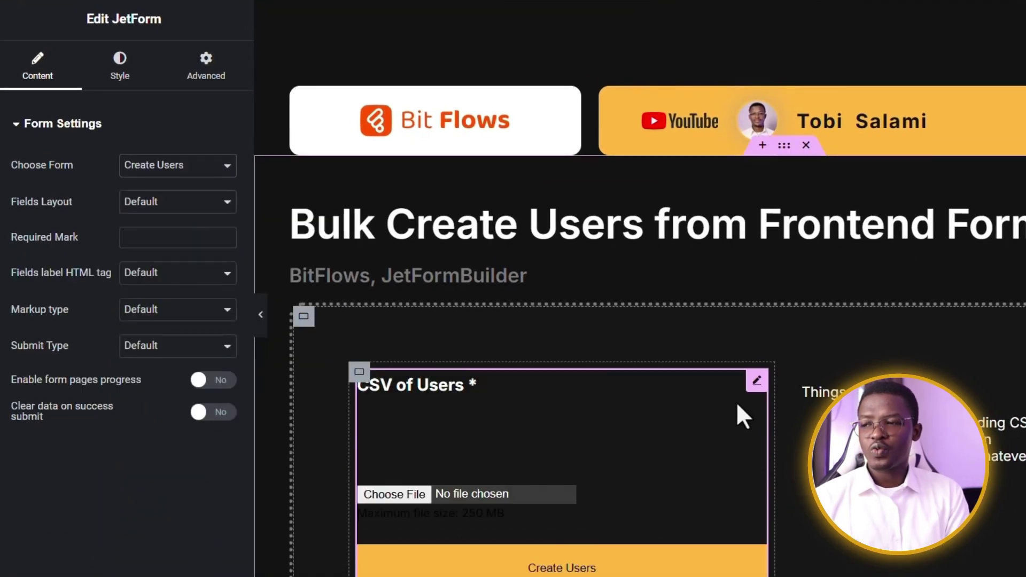
- Publish the updated page and reload the frontend page to check the embedded form
scroll(716, 438, down, 2)
scroll(716, 438, up, 3)
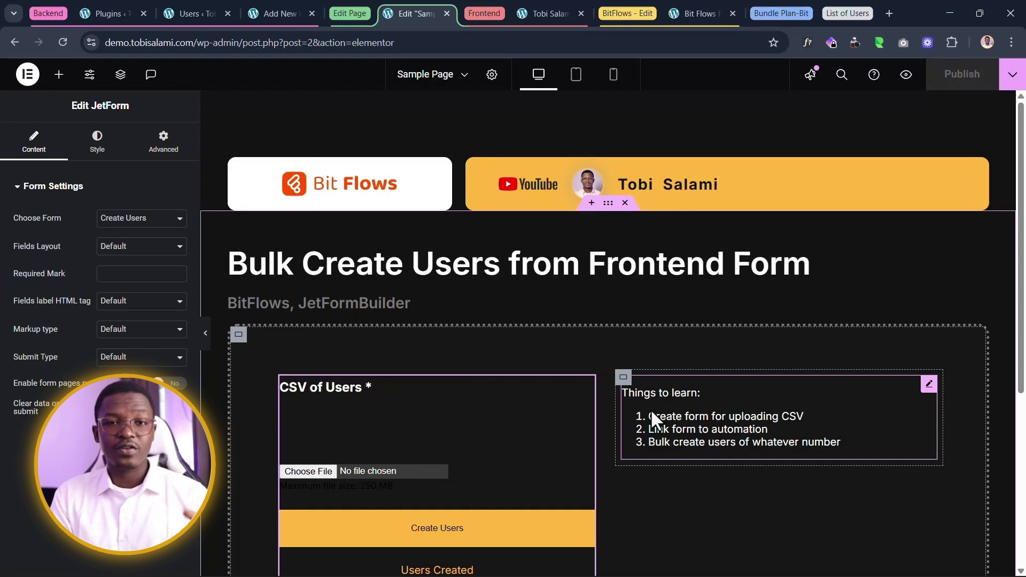
click(521, 10)
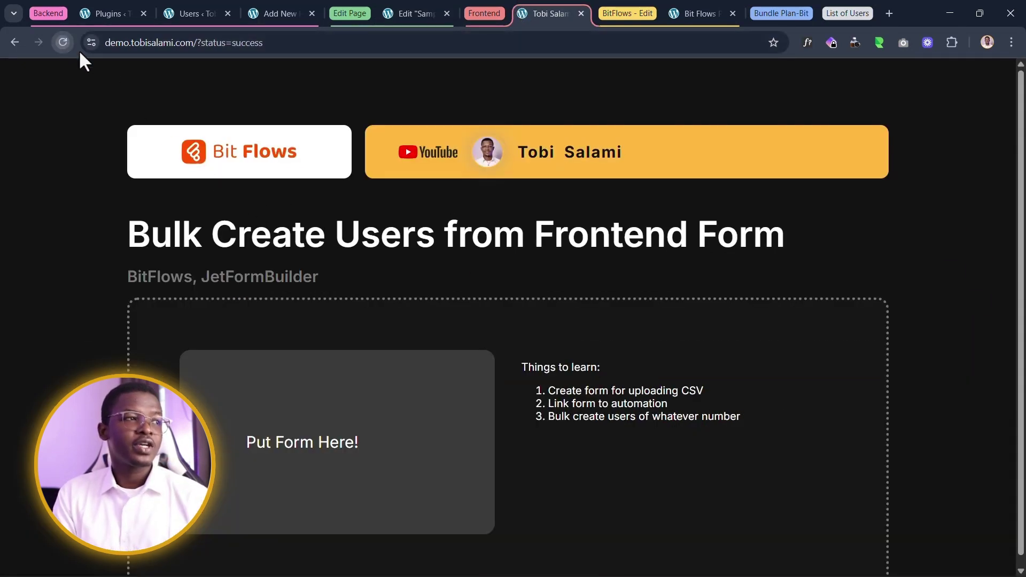
click(63, 42)
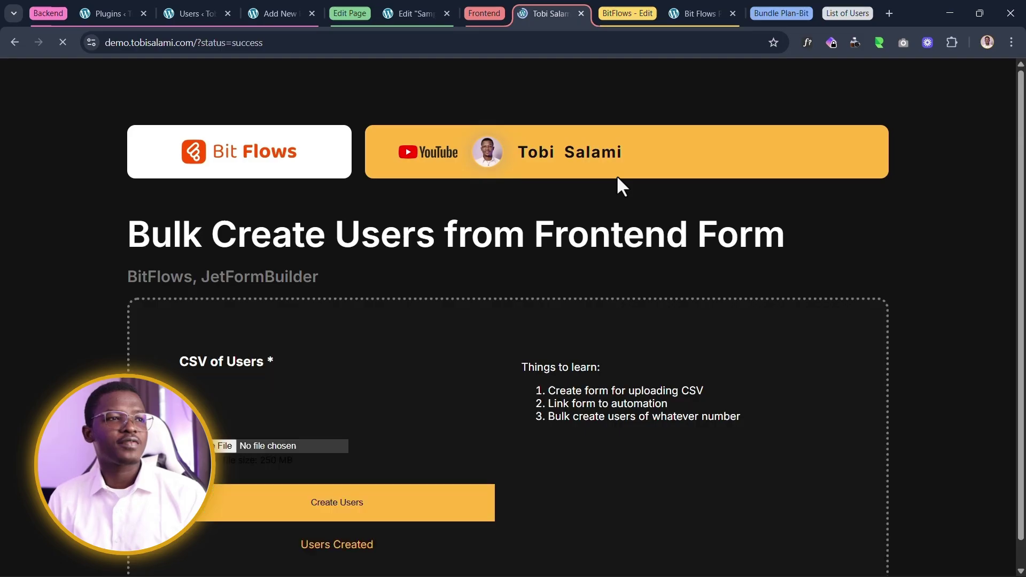
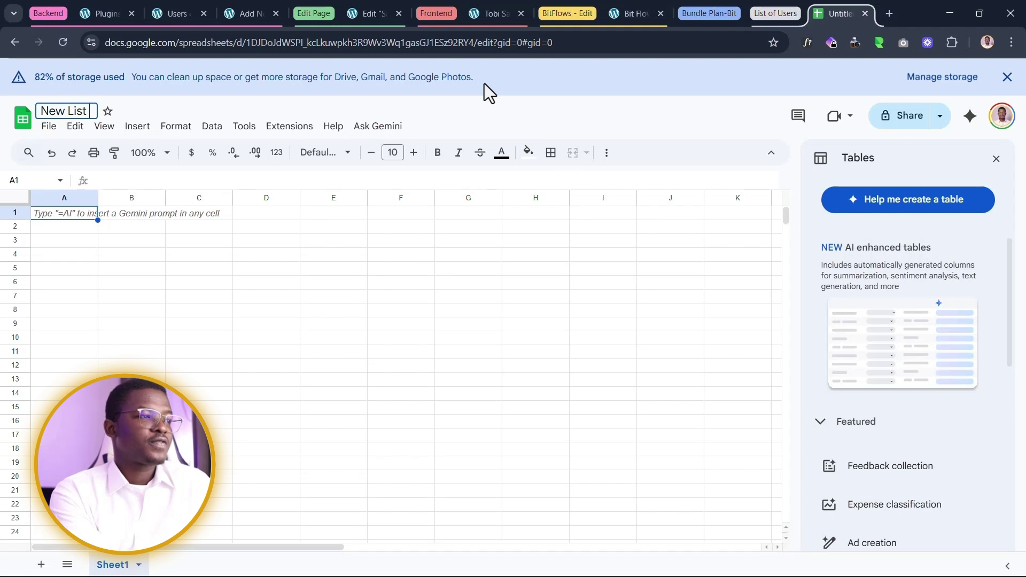
- Title the new Google Sheets spreadsheet "New List of Users"
text(of Usrs)
key(Left)
key(Left)
text(e)
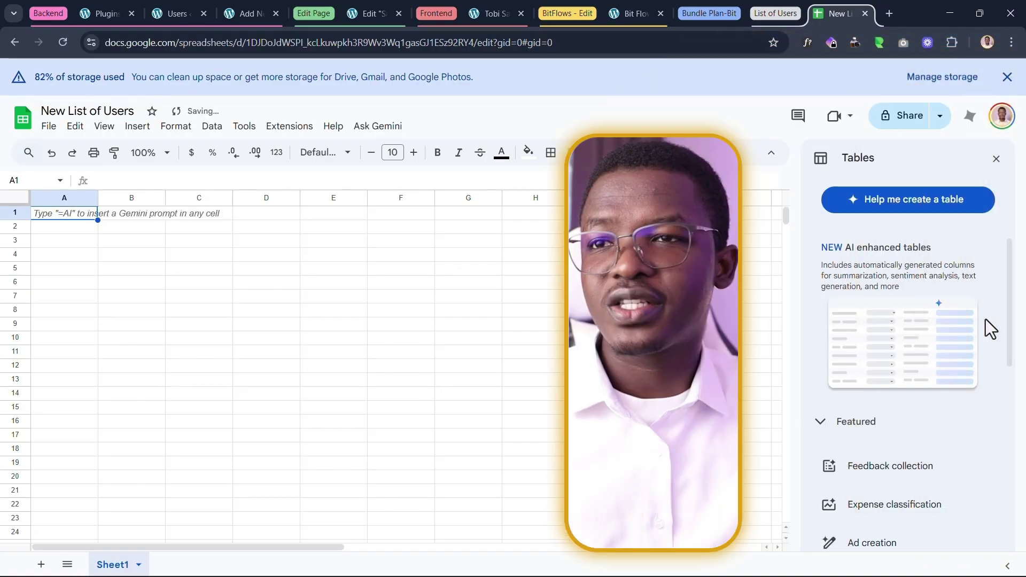
- Ask Gemini to create a dummy list of 30 users including First Name, Last Name, Email Address, and Password
click(951, 301)
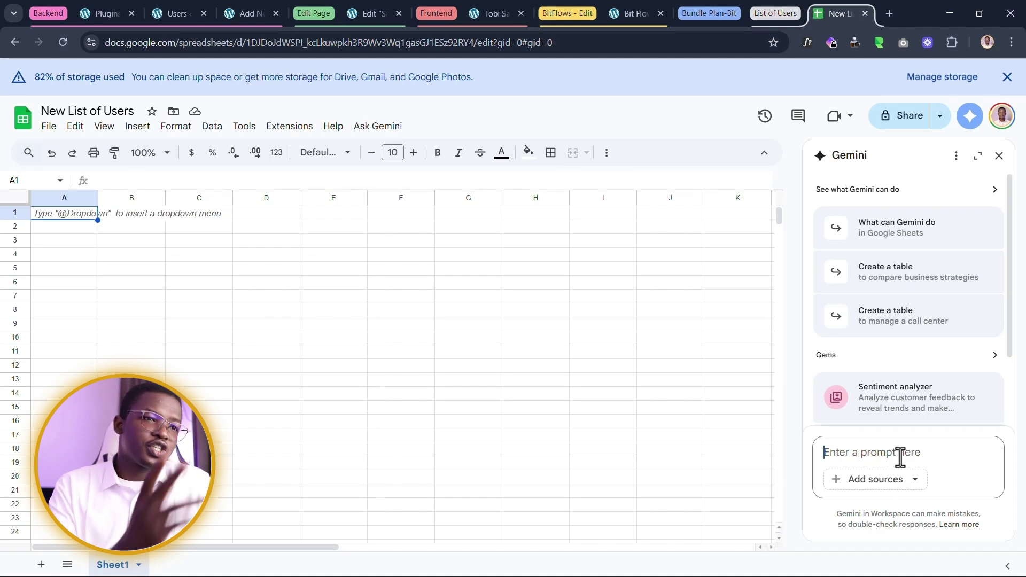
text(Create a list of 30 users)
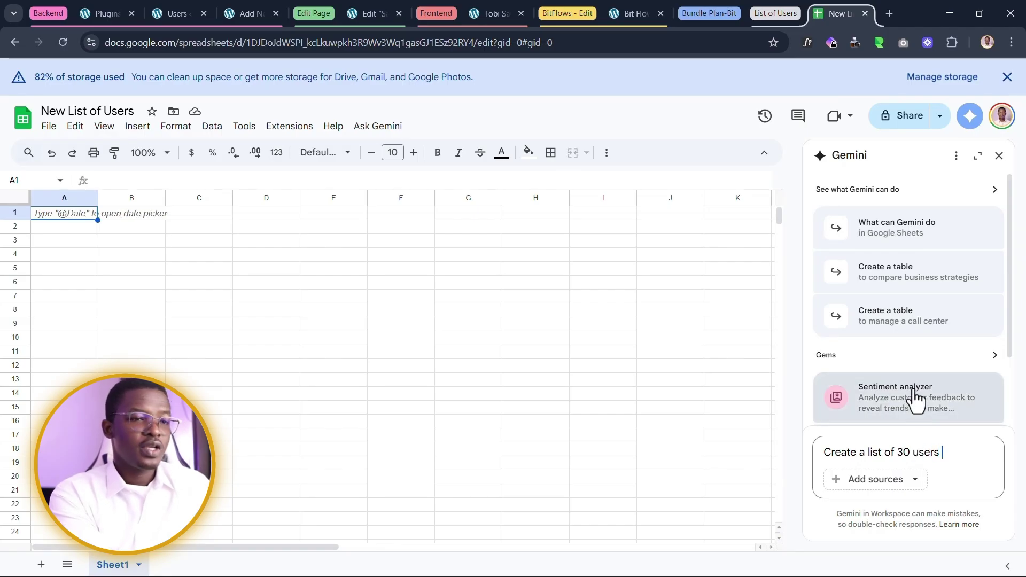
text(including d)
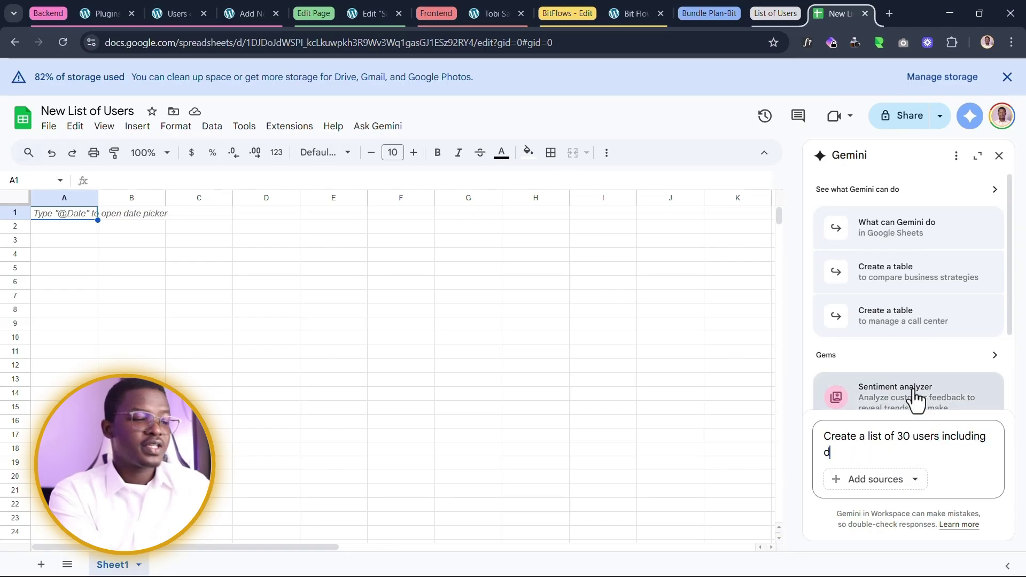
text(etails:)
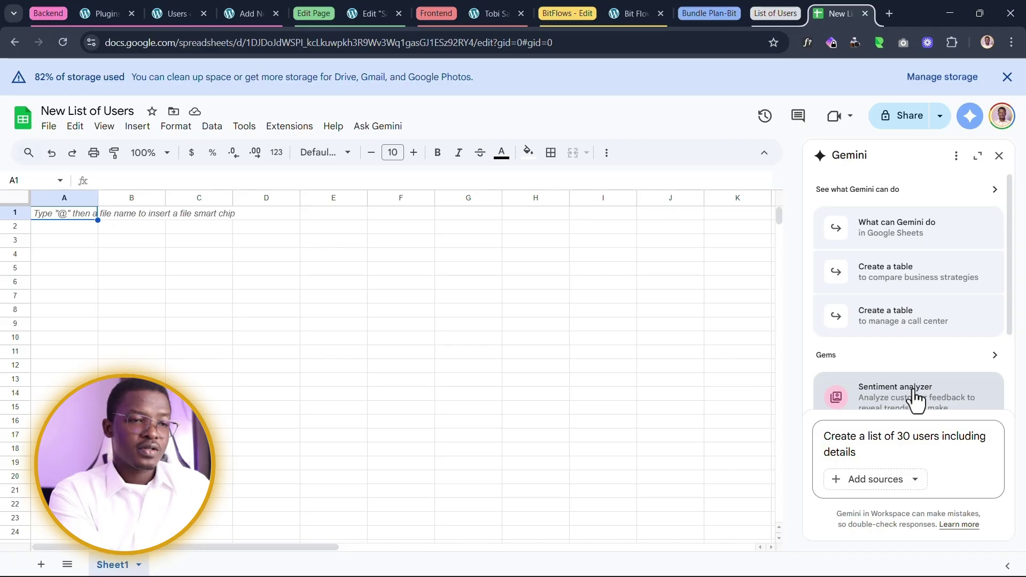
key(BackSpace)
text(: First Name, Last Nam)
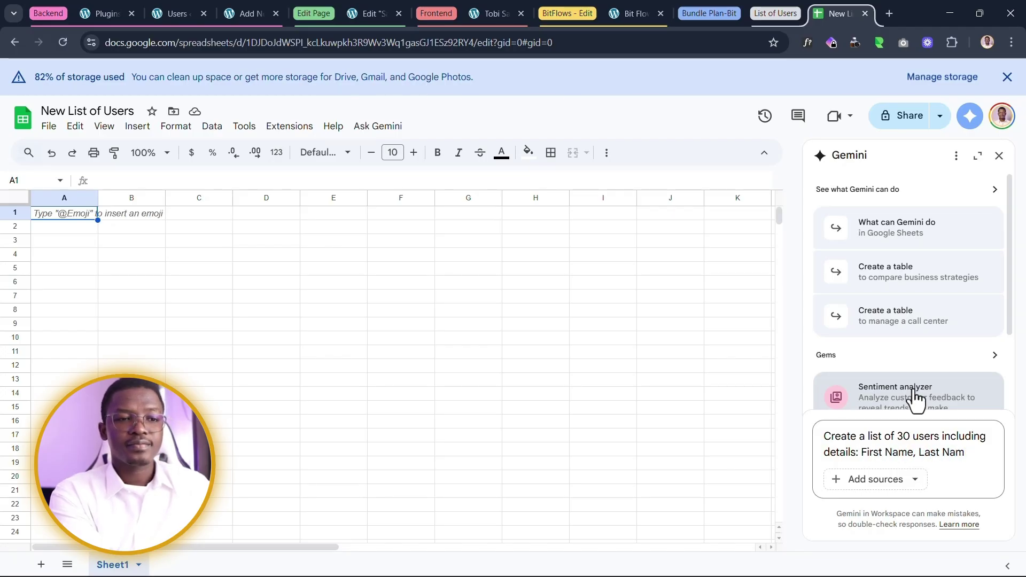
text(Email Address,)
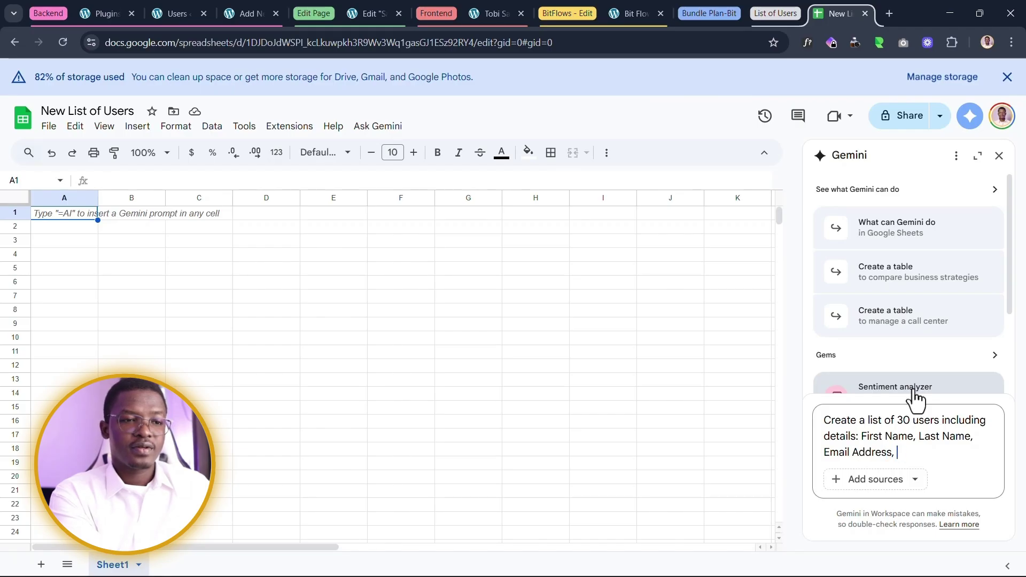
key(BackSpace)
key(BackSpace)
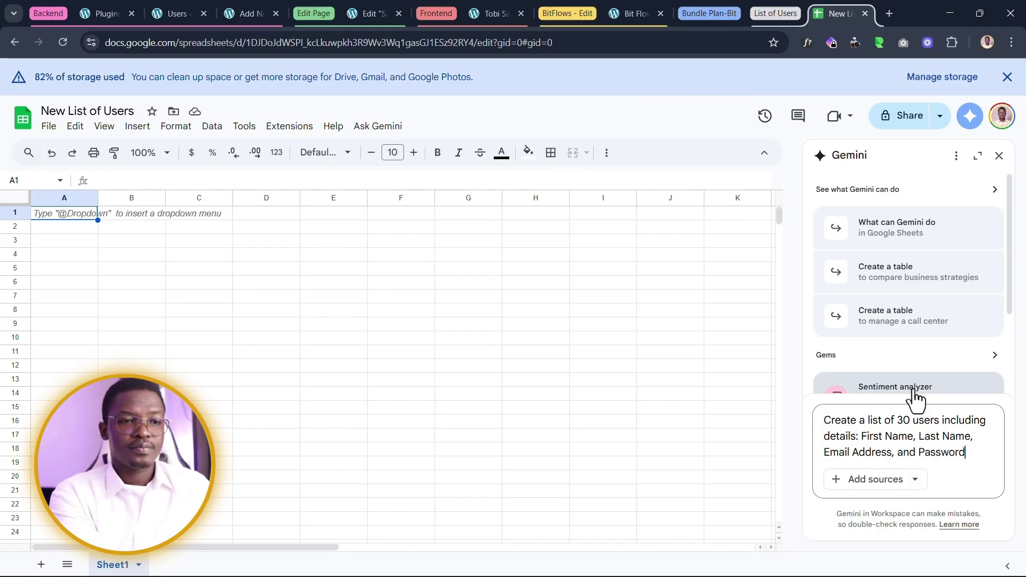
key(ctrl+a)
key(ctrl+v)
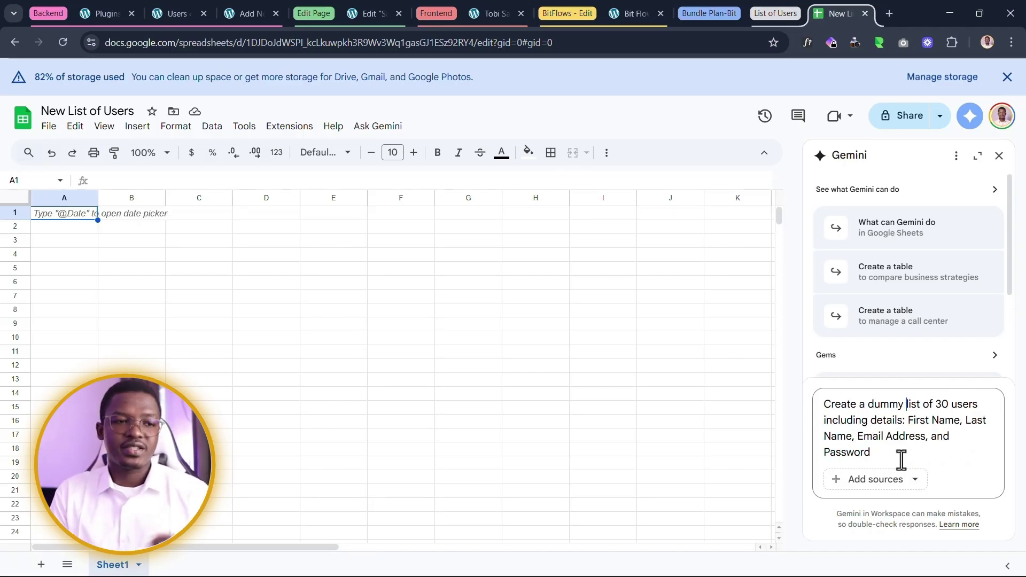
key(Return)
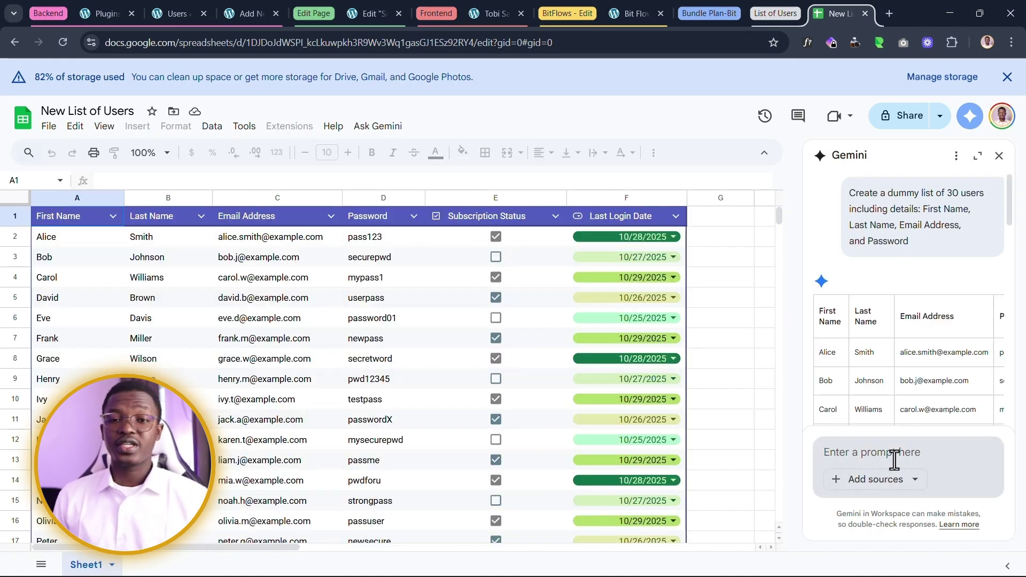
- Ask Gemini to remove the last login date and leave the rest of the fields
click(894, 460)
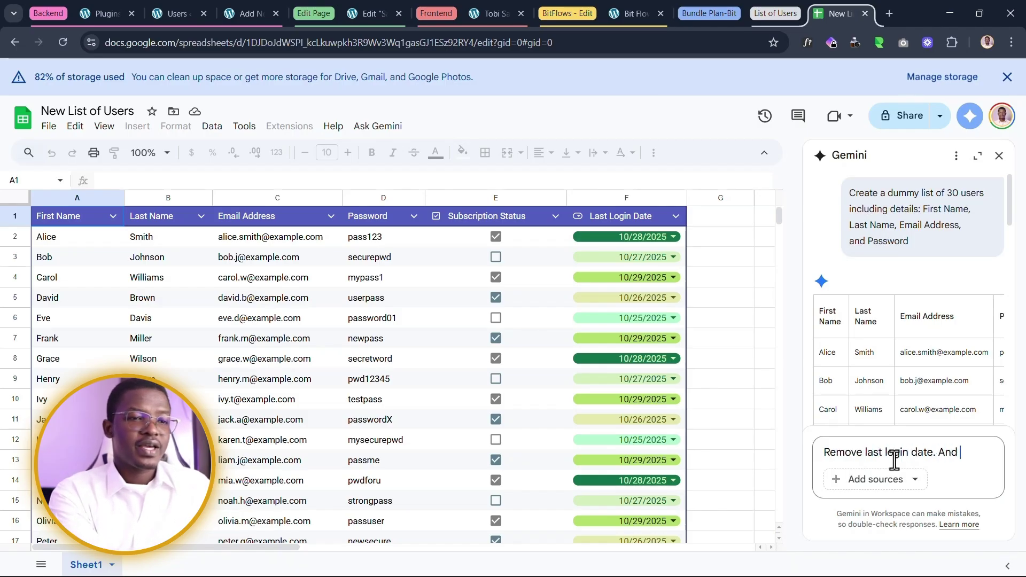
text(Remove last login date. And leave the res)
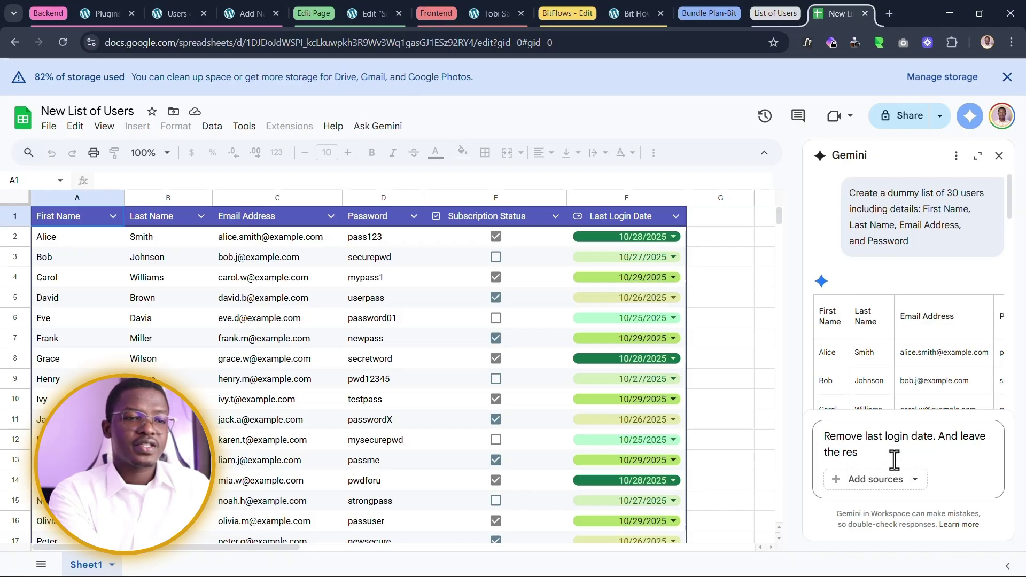
text(t of the fiel)
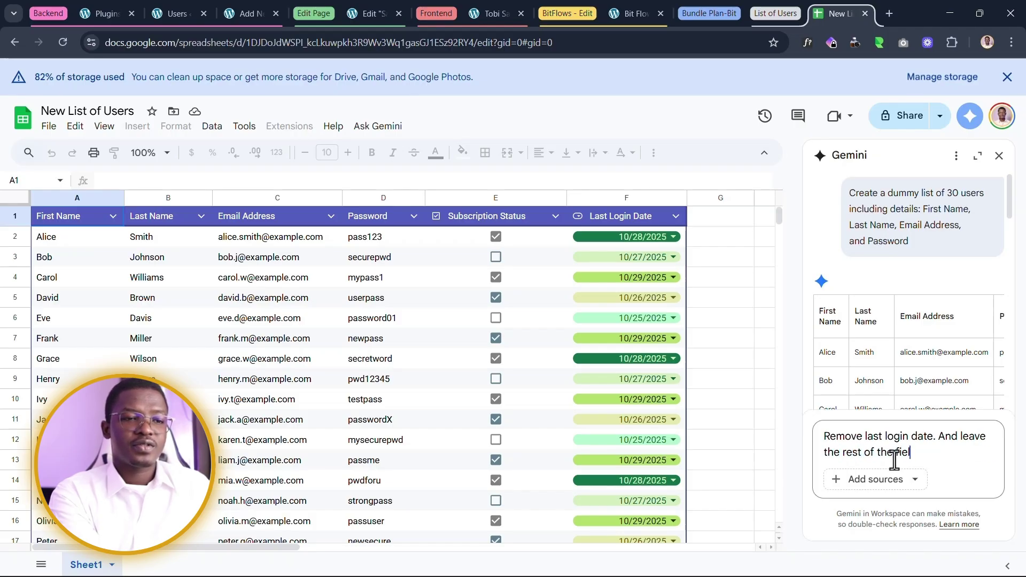
text(ds)
key(Return)
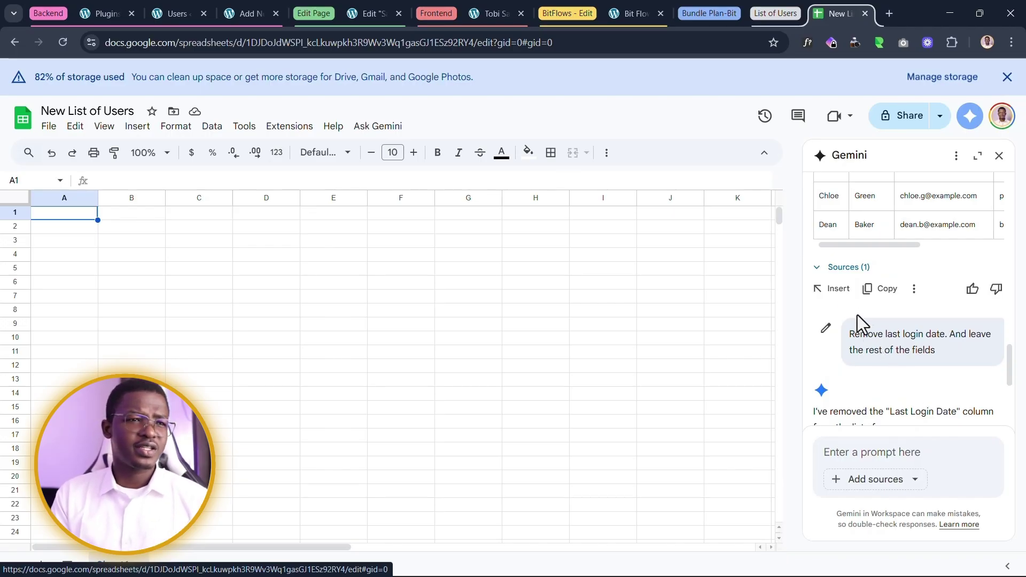
- Insert Gemini's first generated user table into the sheet and revert it to unformatted data
click(836, 290)
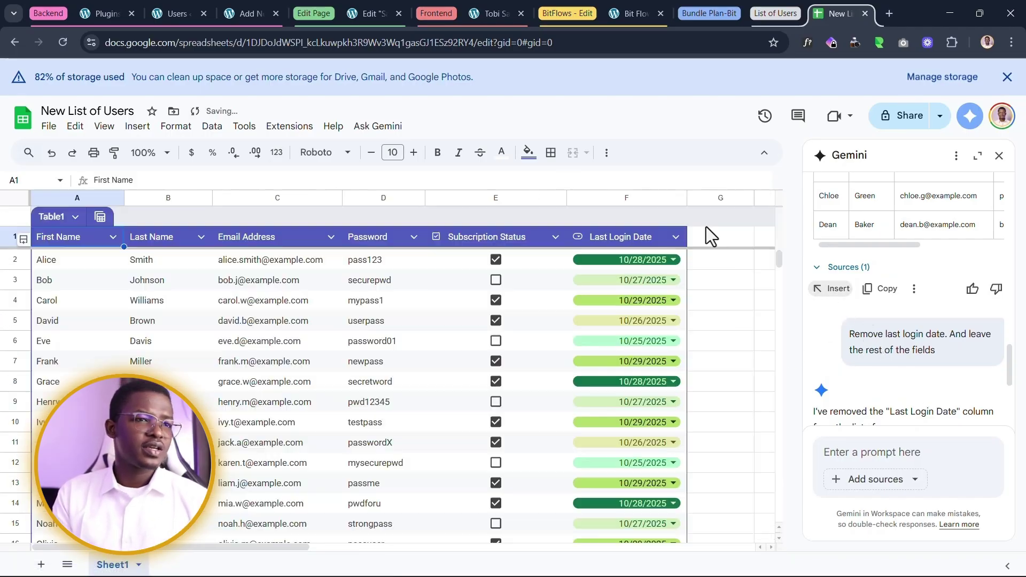
click(76, 219)
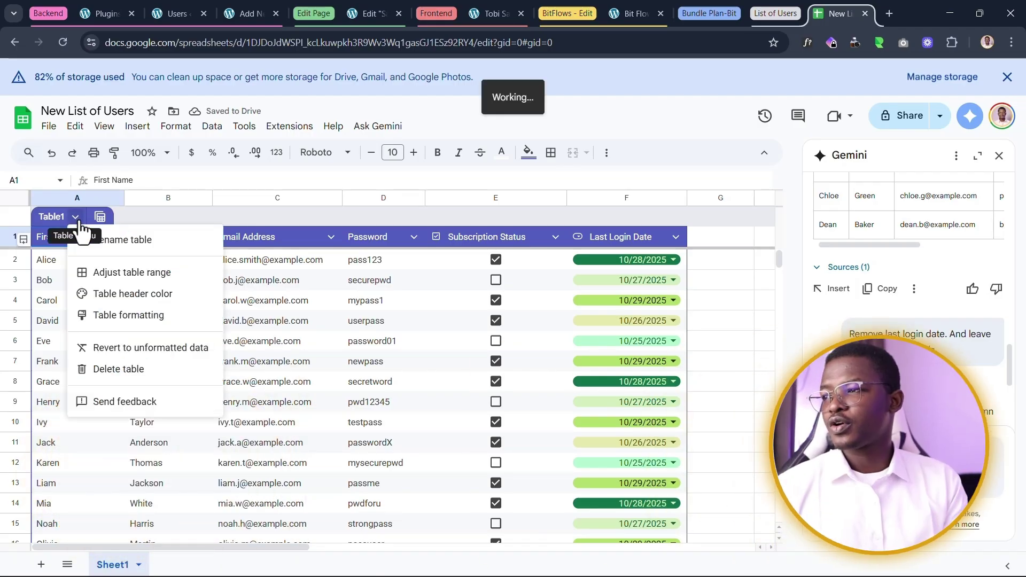
click(147, 350)
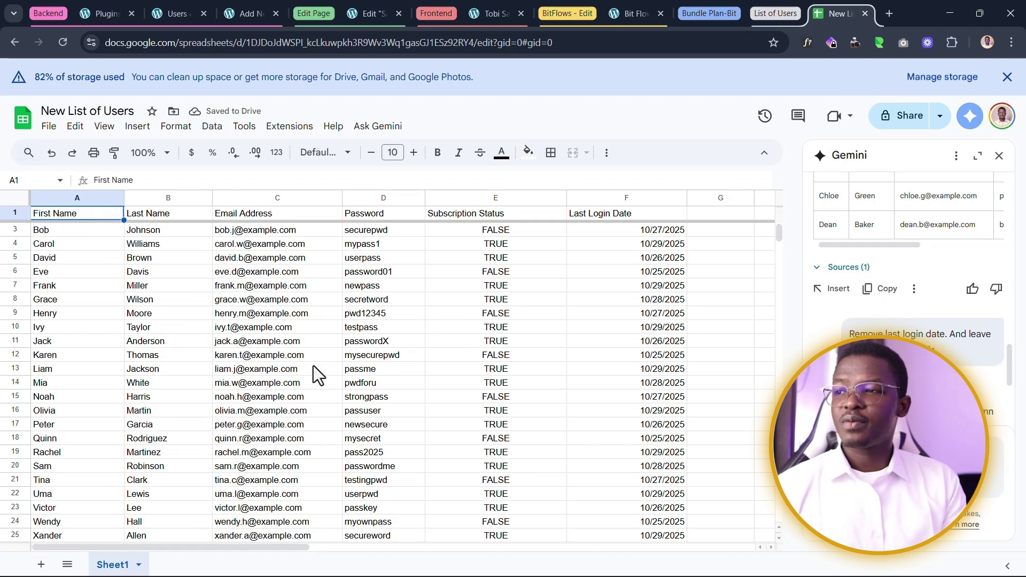
- Clear the contents of the Subscription Status and Last Login Date columns
click(498, 196)
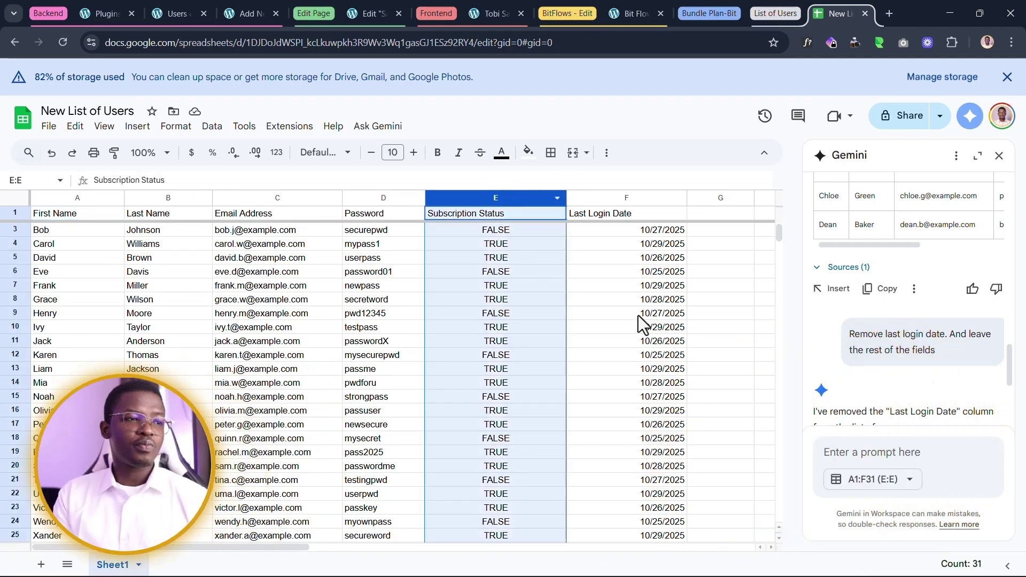
key(Delete)
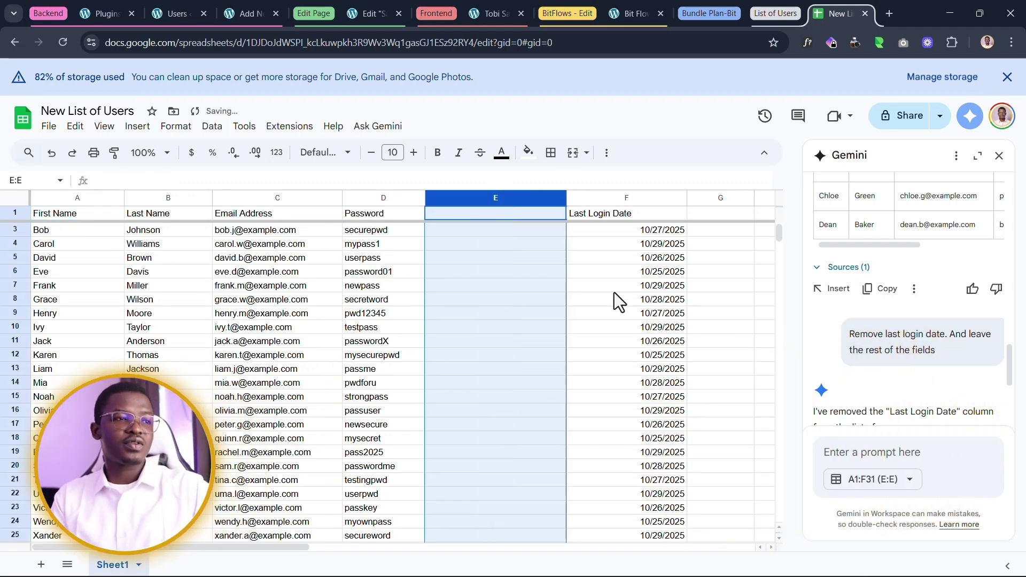
click(630, 197)
key(Delete)
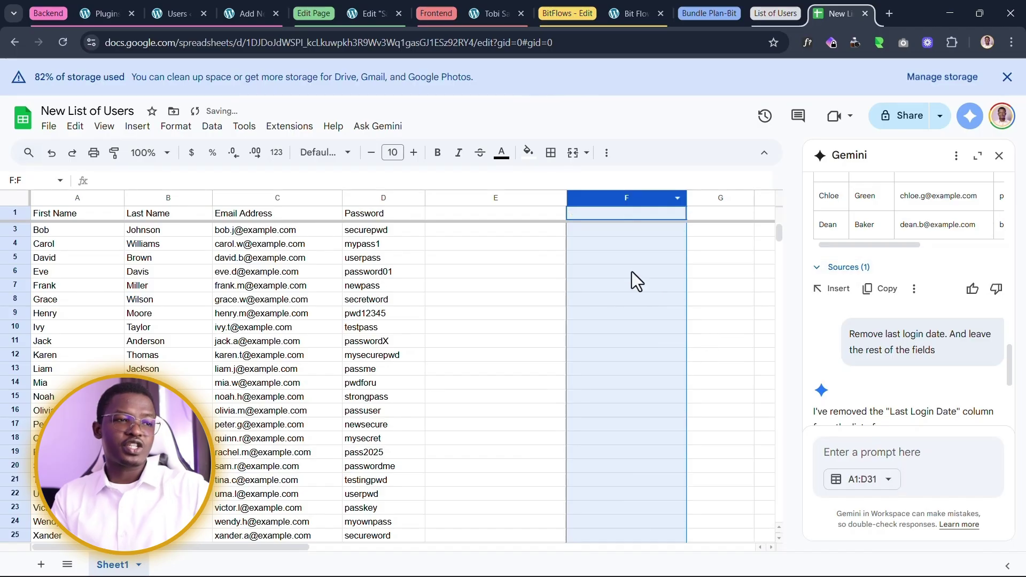
click(537, 262)
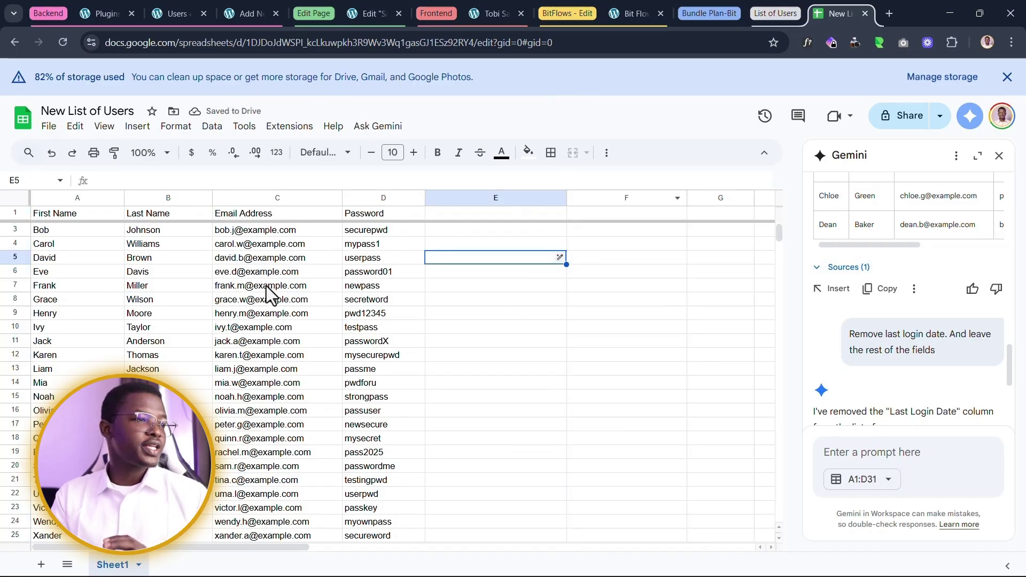
click(504, 324)
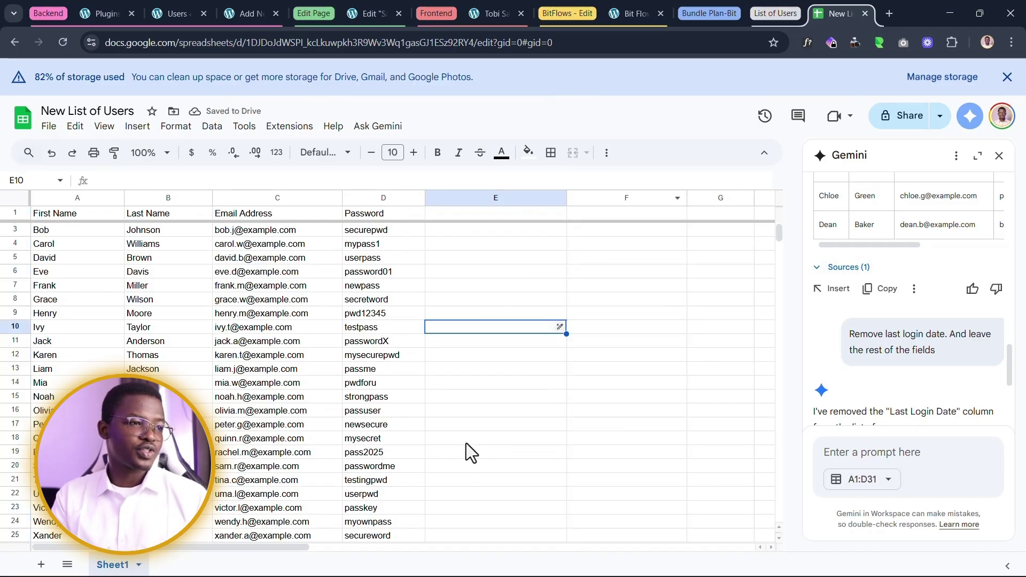
scroll(454, 444, up, 1)
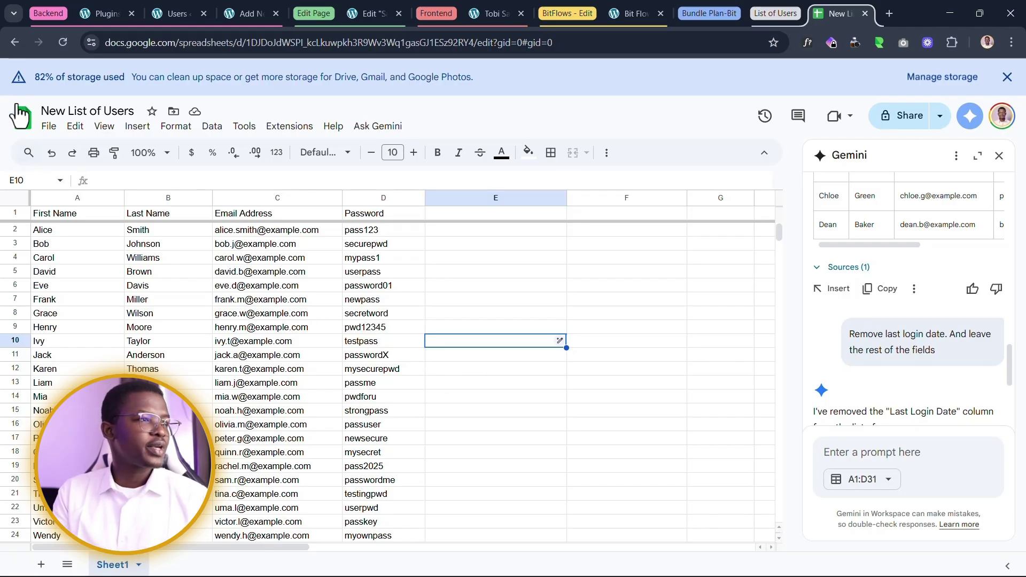
- Download the sheet as comma-separated values and save it in Documents as "New List of Users - Sheet1.csv"
click(49, 128)
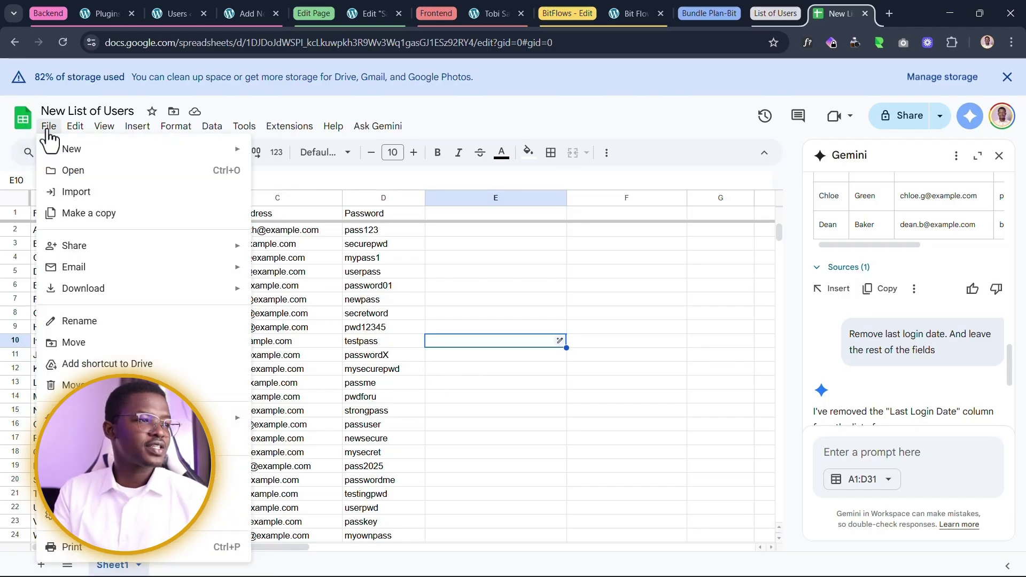
mouse_move(107, 293)
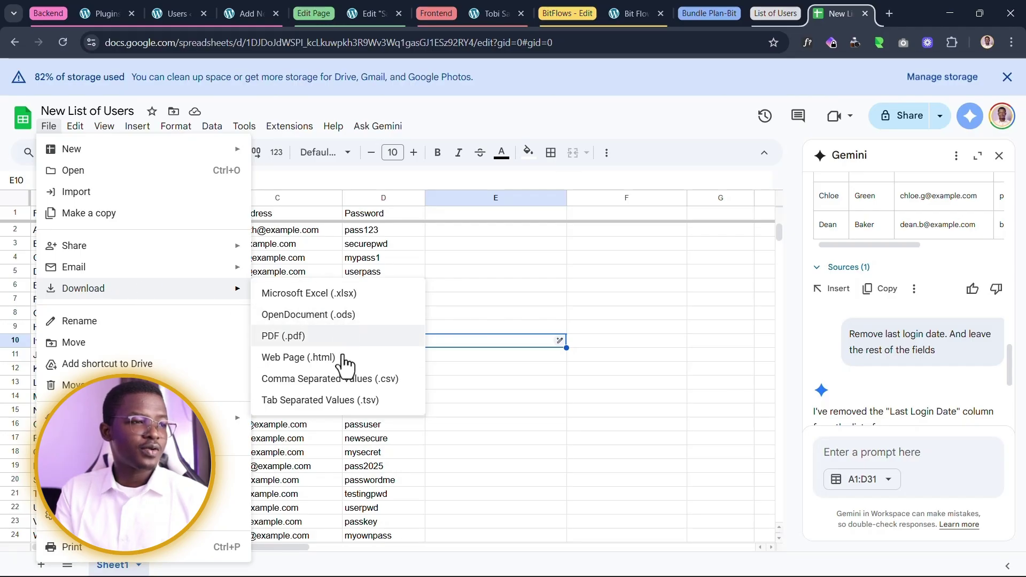
click(389, 381)
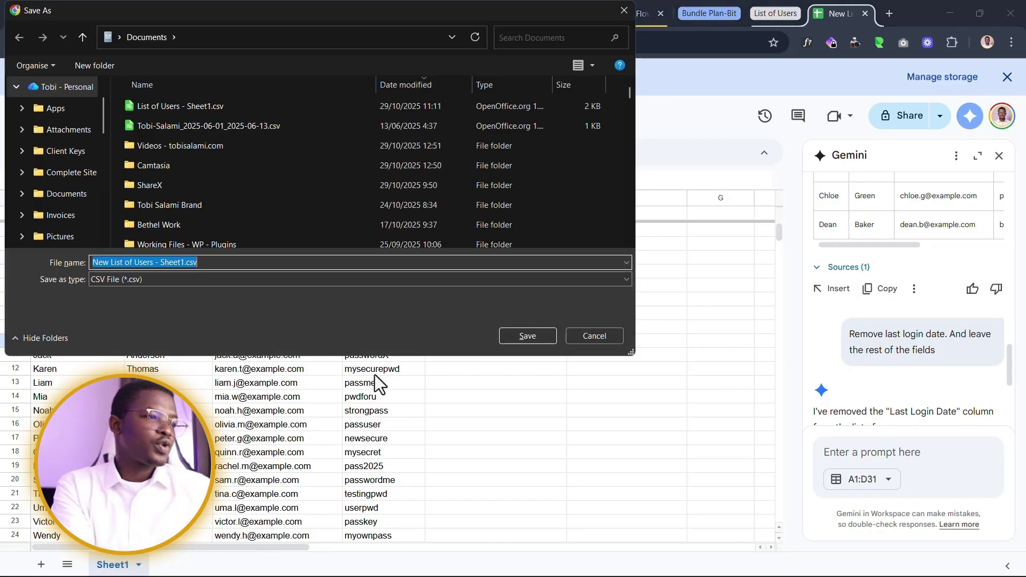
click(527, 341)
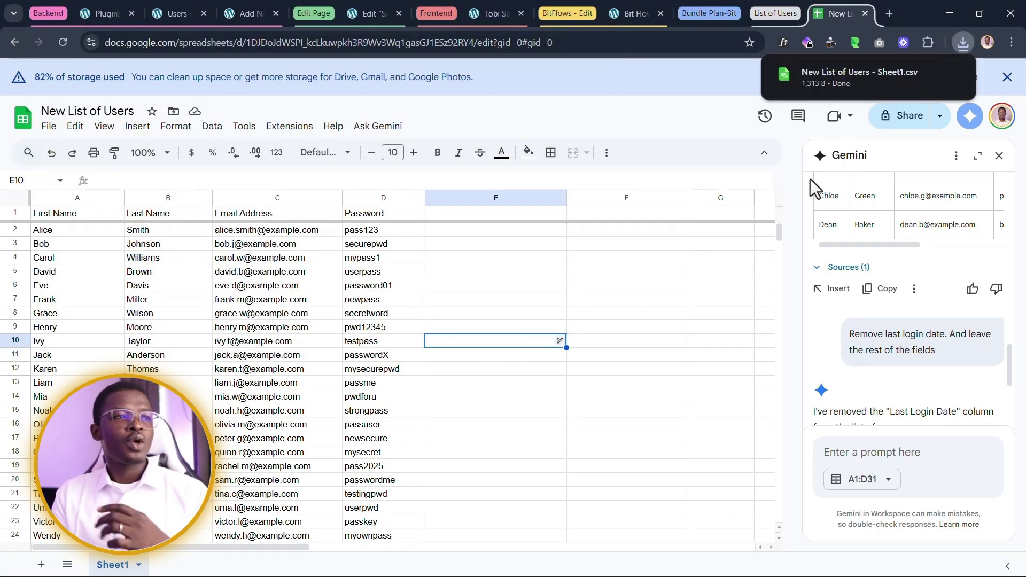
- Switch to the Bit Flows editor and start listening for a response on the Collect CSV incoming webhook
click(659, 4)
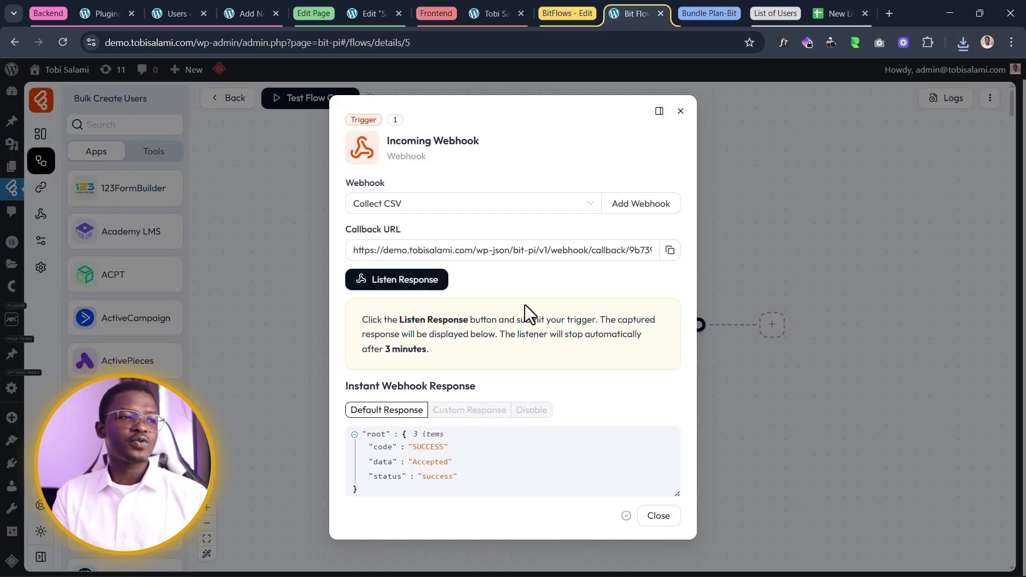
click(381, 293)
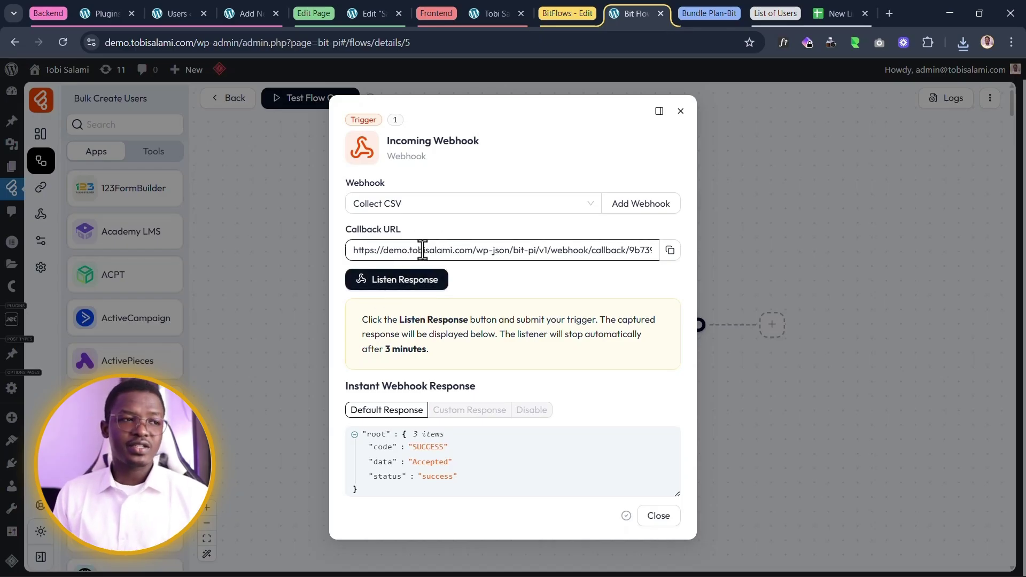
click(426, 281)
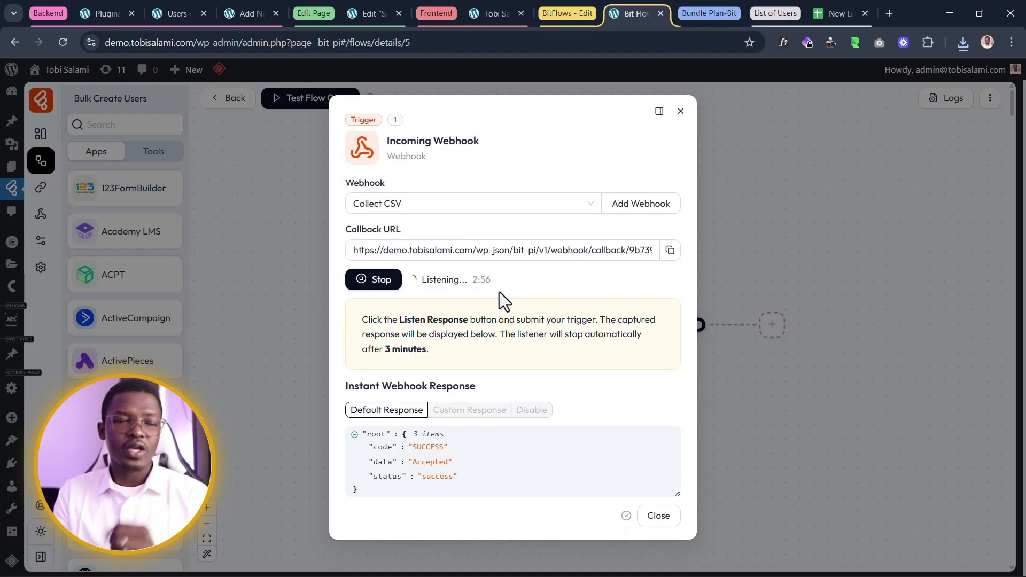
- Attach "New List of Users - Sheet1.csv" to the frontend form's CSV of Users field and submit the form
click(495, 12)
drag(470, 303, 272, 443)
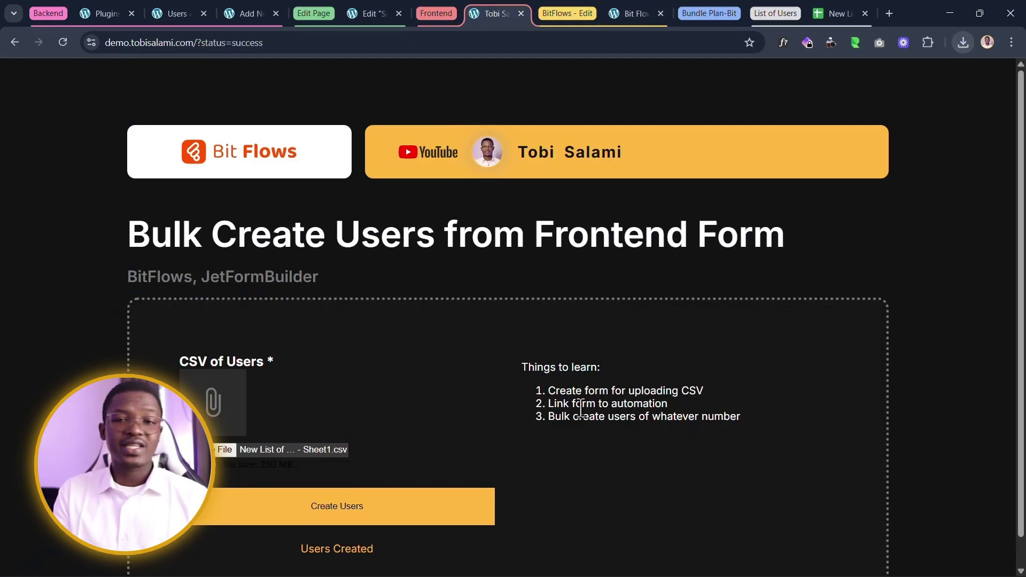
click(319, 511)
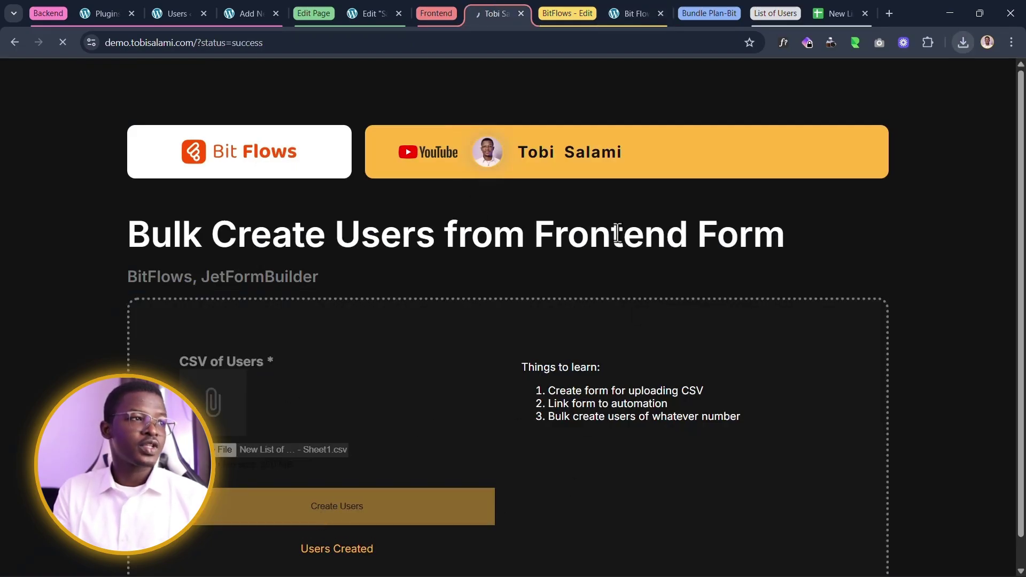
- Return to Bit Flows and examine the captured webhook response for the uploaded CSV's link
click(636, 12)
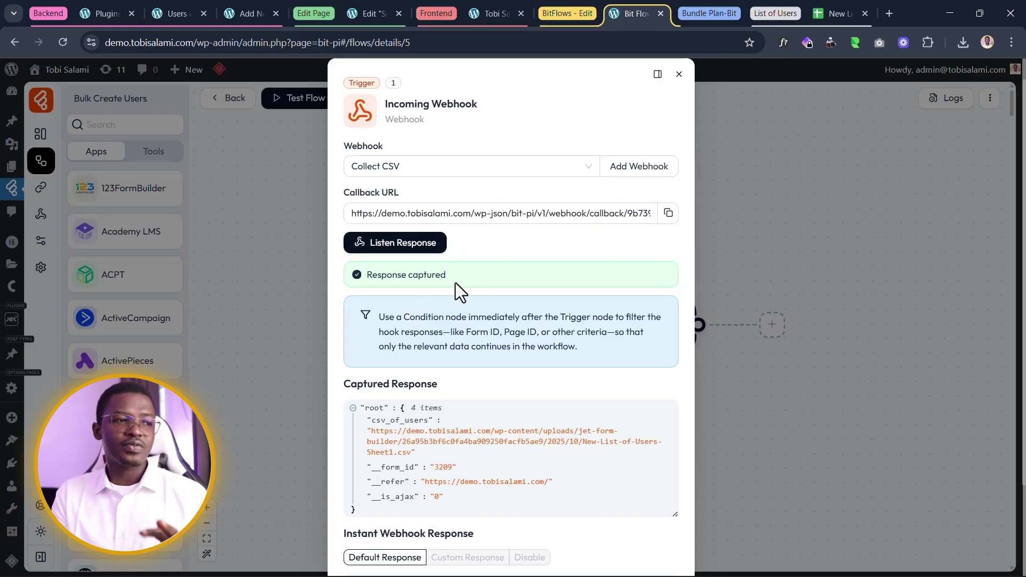
drag(455, 283, 365, 280)
click(548, 261)
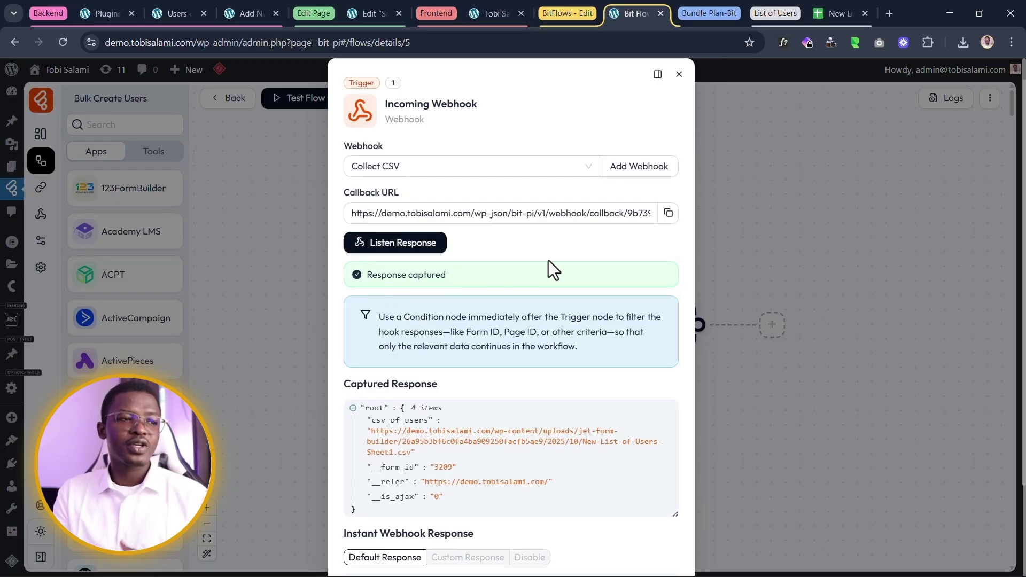
scroll(560, 284, down, 1)
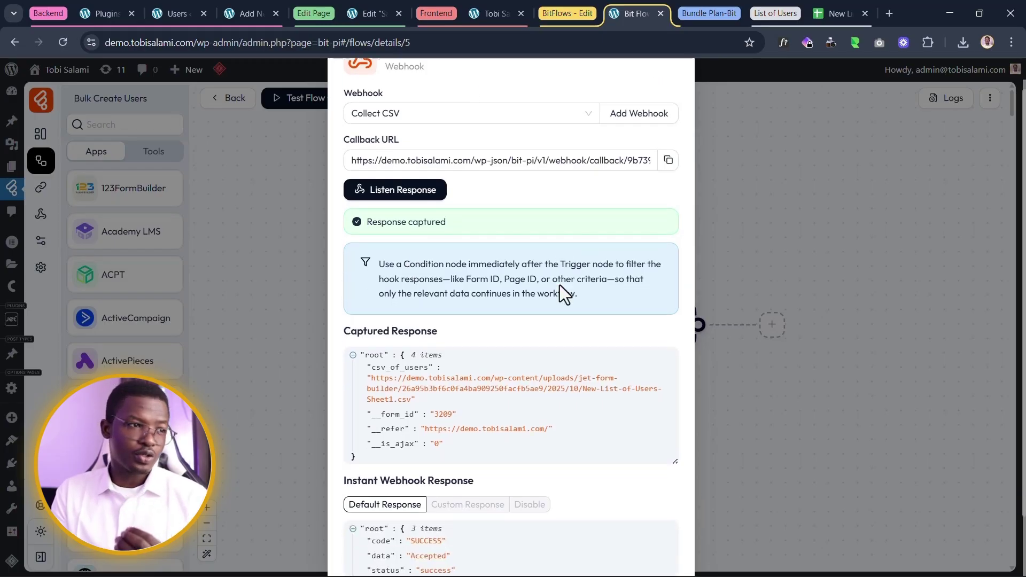
scroll(558, 299, down, 1)
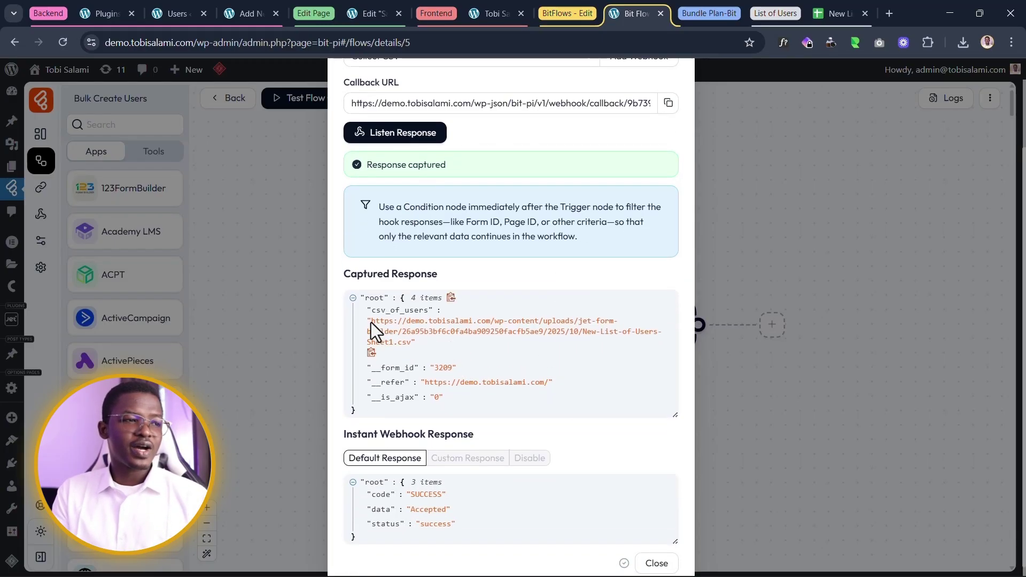
- Add the CSV tool to the flow and connect it after the Incoming Webhook trigger
drag(370, 322, 412, 343)
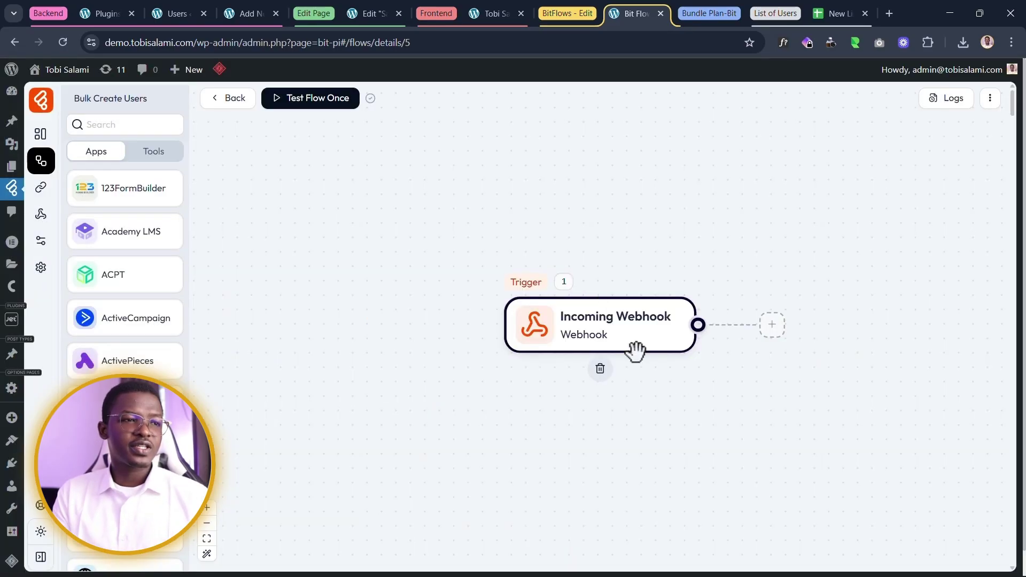
drag(636, 347, 401, 338)
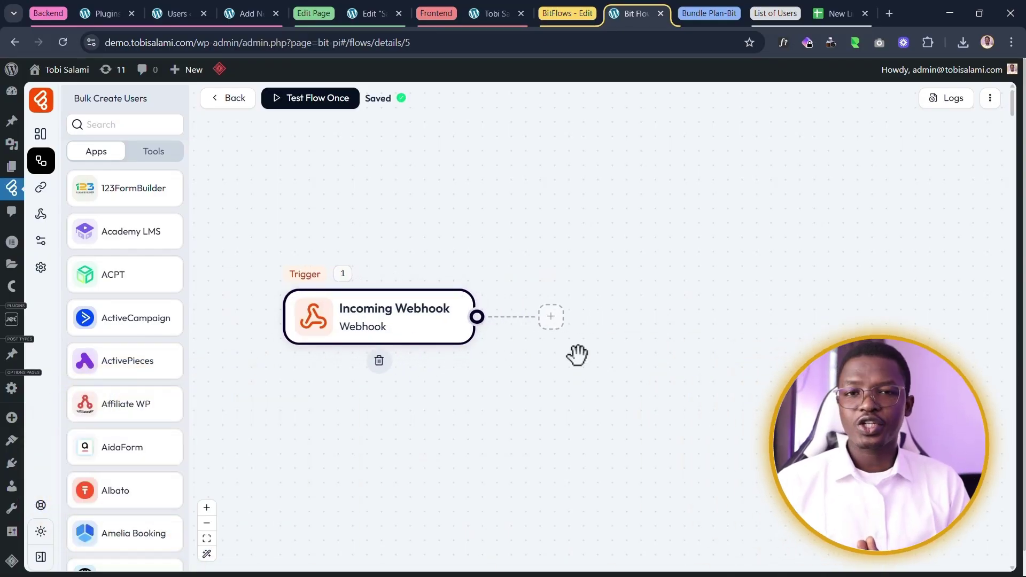
click(139, 153)
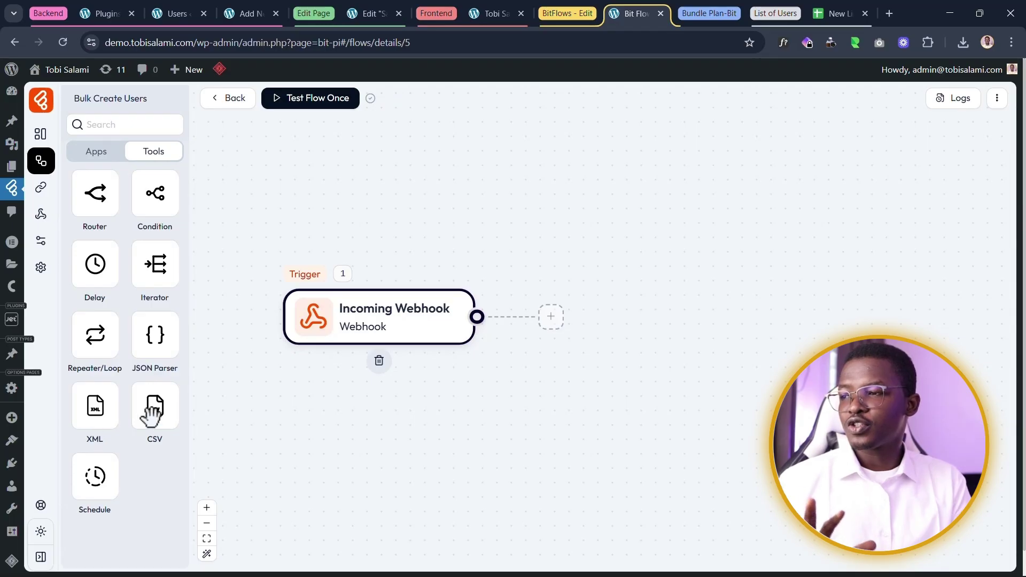
drag(152, 412, 551, 318)
drag(477, 317, 551, 320)
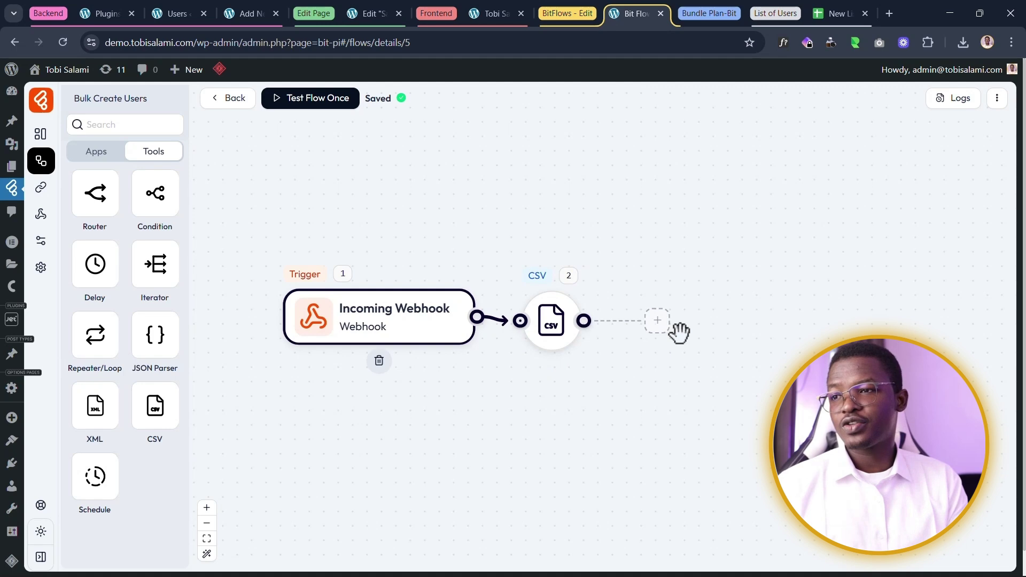
- Open the CSV node and set its File path/URL to the webhook's csv_of_users variable
click(555, 320)
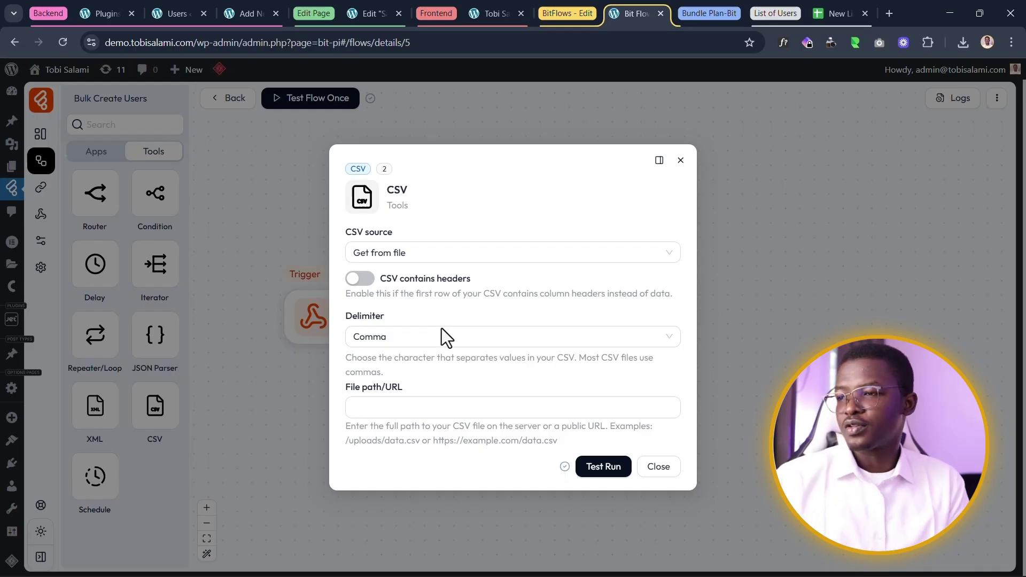
click(406, 407)
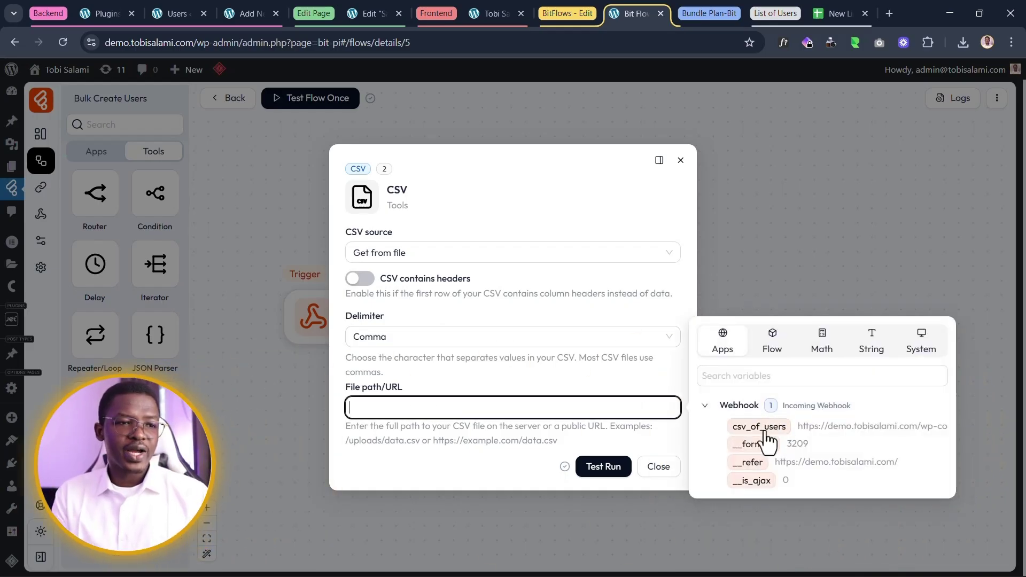
click(831, 425)
click(531, 410)
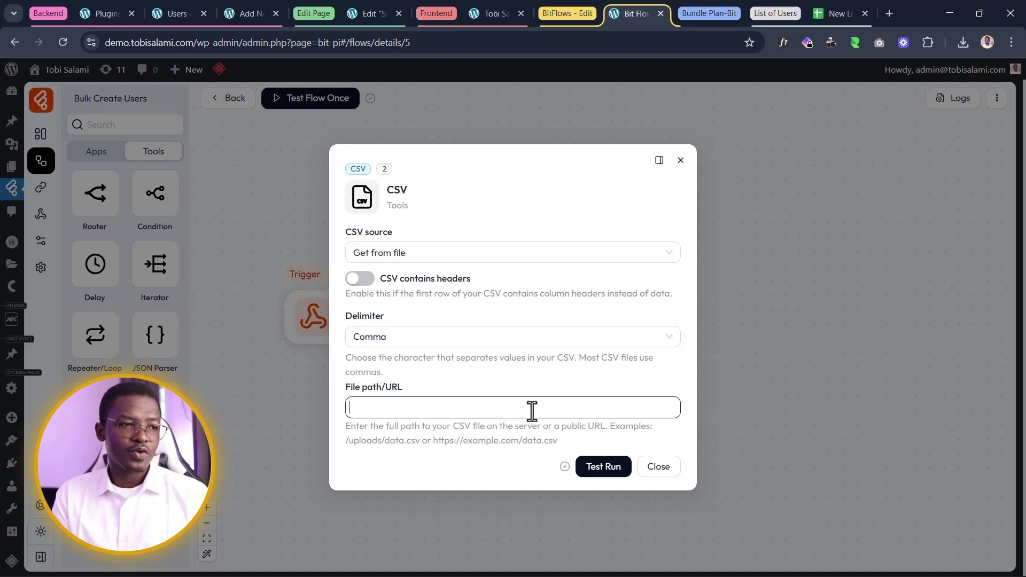
click(758, 426)
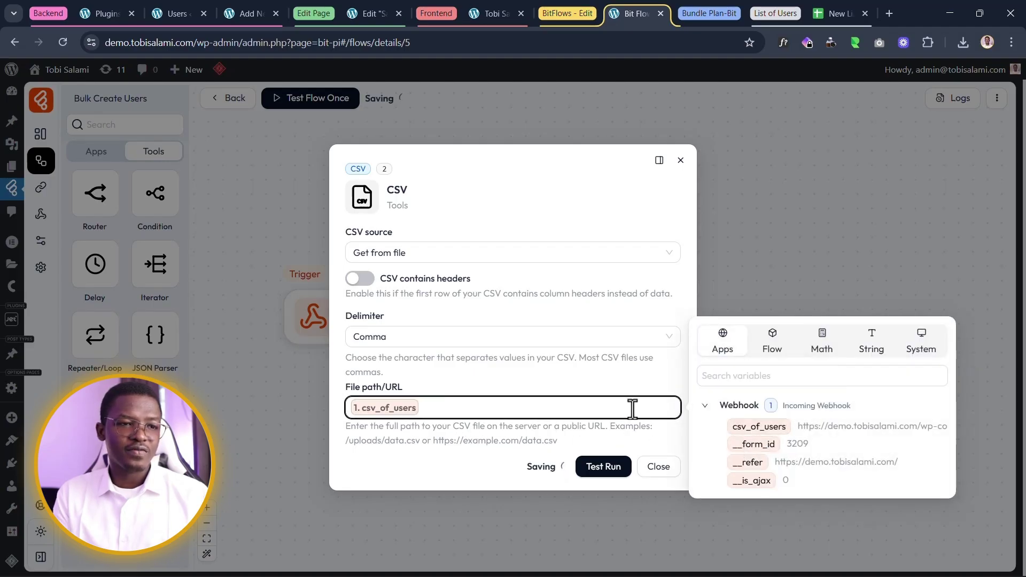
drag(798, 426, 928, 434)
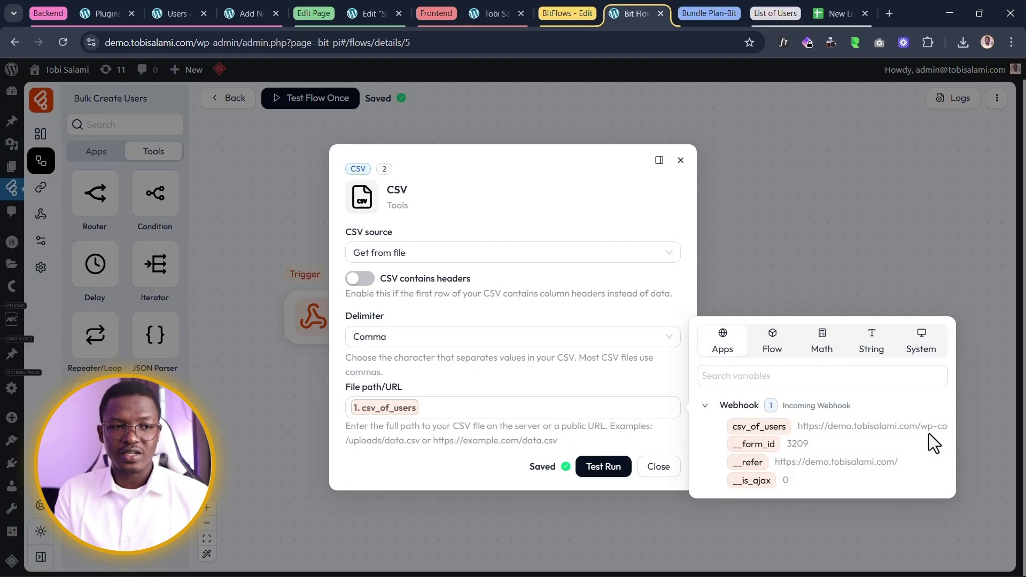
click(537, 379)
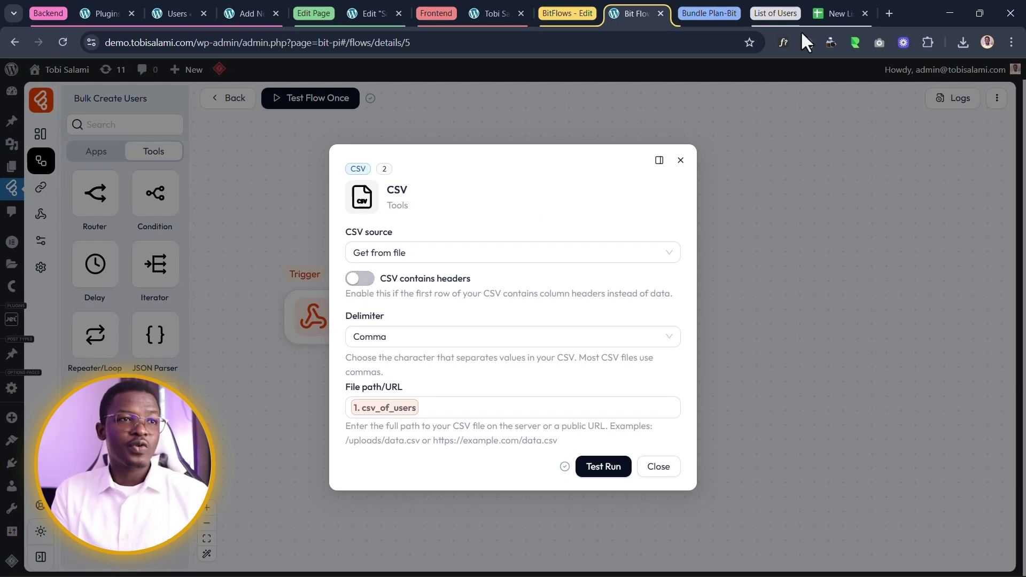
- Check the header row in the New List of Users sheet and enable CSV contains headers on the Bit Flows CSV node
click(828, 13)
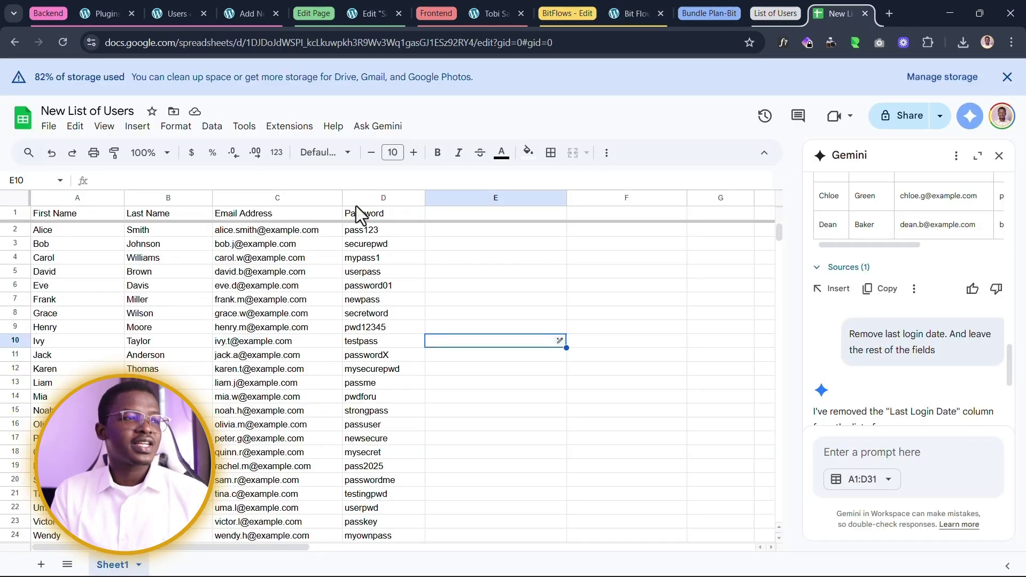
click(58, 214)
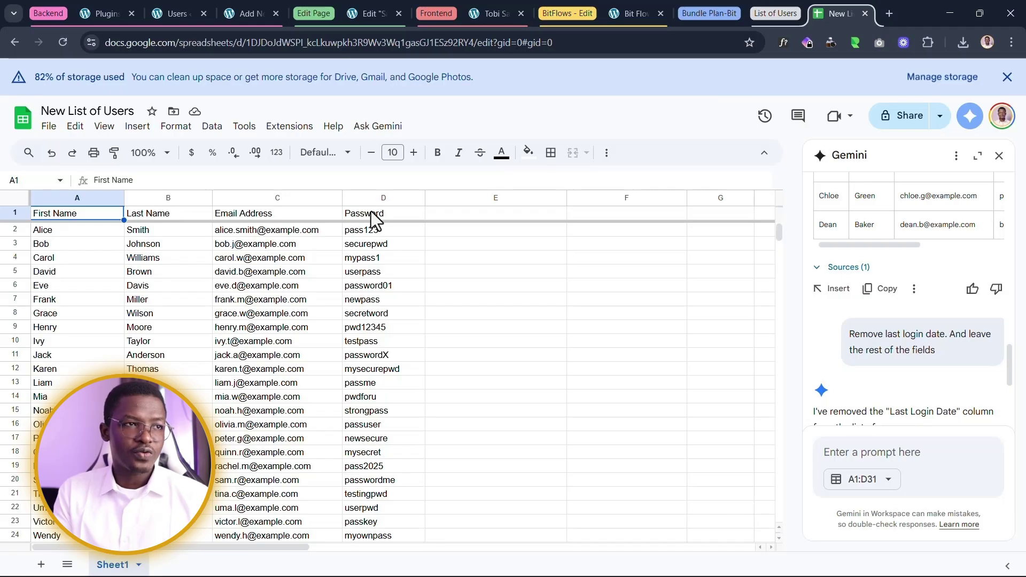
click(629, 12)
click(359, 278)
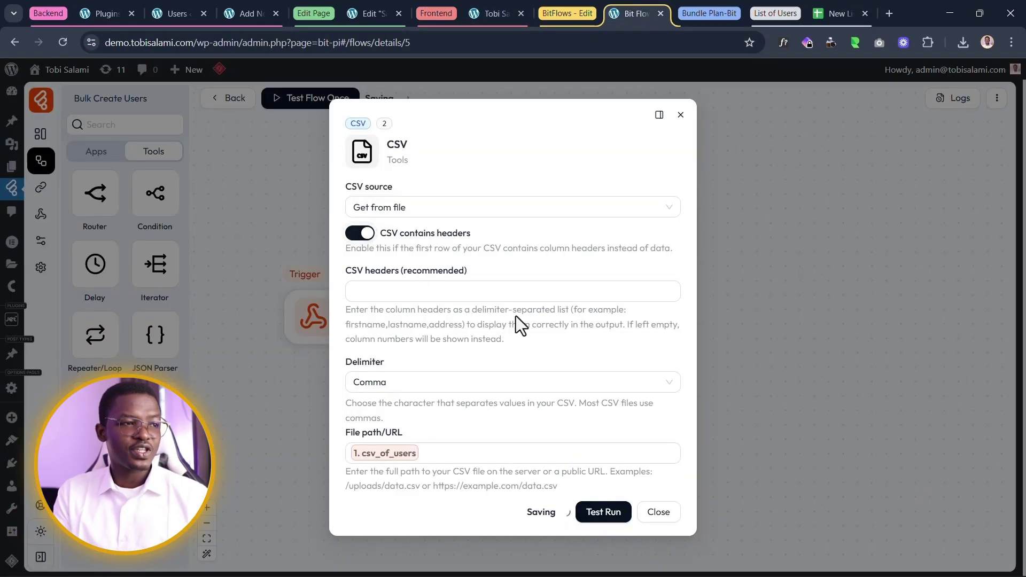
- Enter "First Name,Last Name,Email Address,Password" as the CSV headers and compare them with the header row in the Google Sheet
click(515, 291)
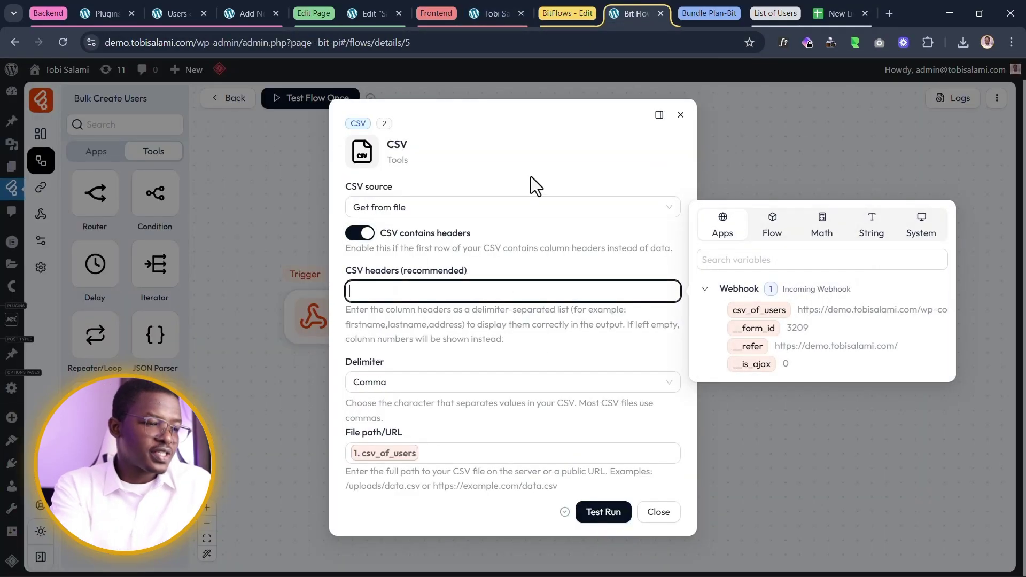
text(Fi)
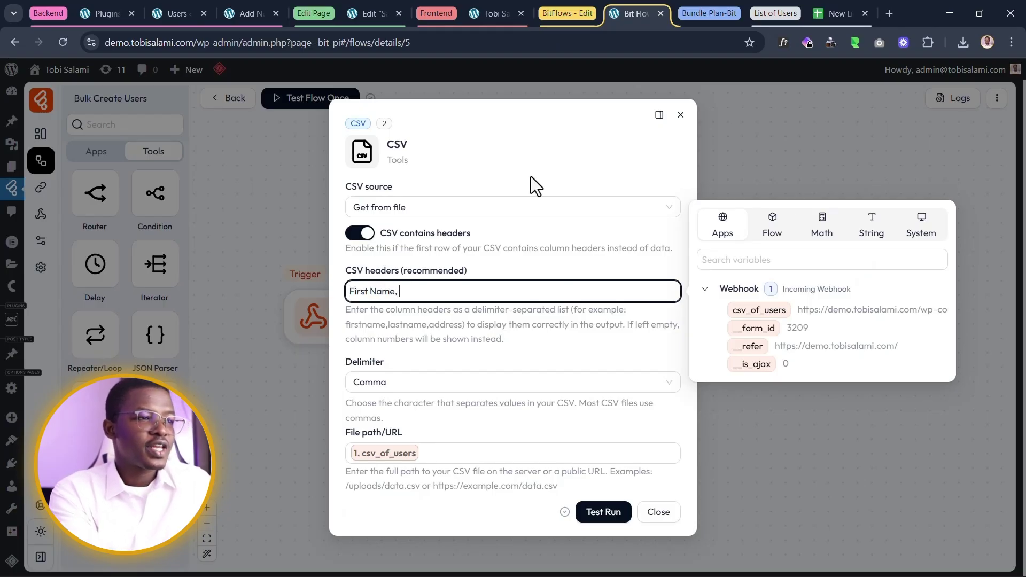
text(rst Name,Last)
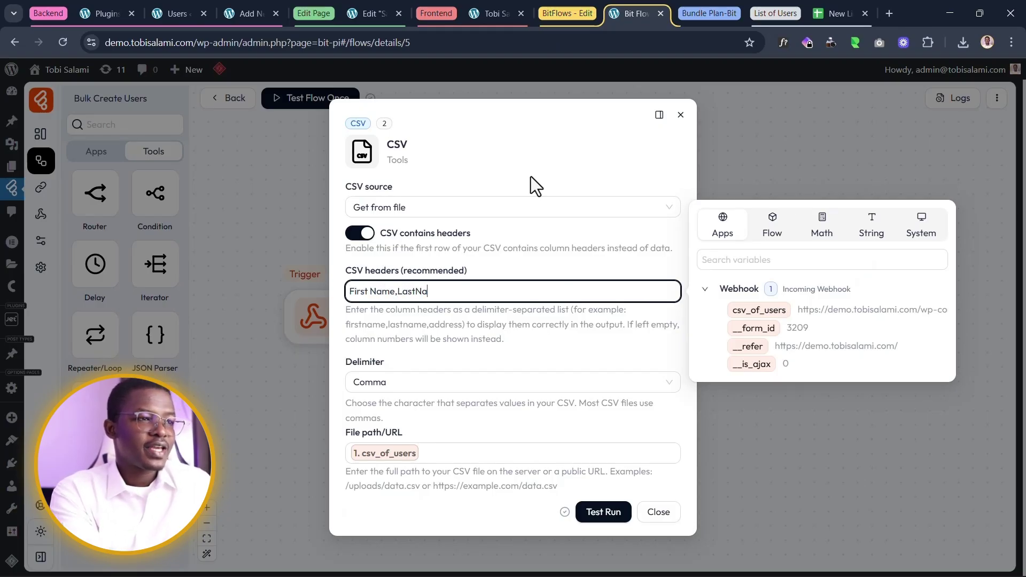
text( Name,)
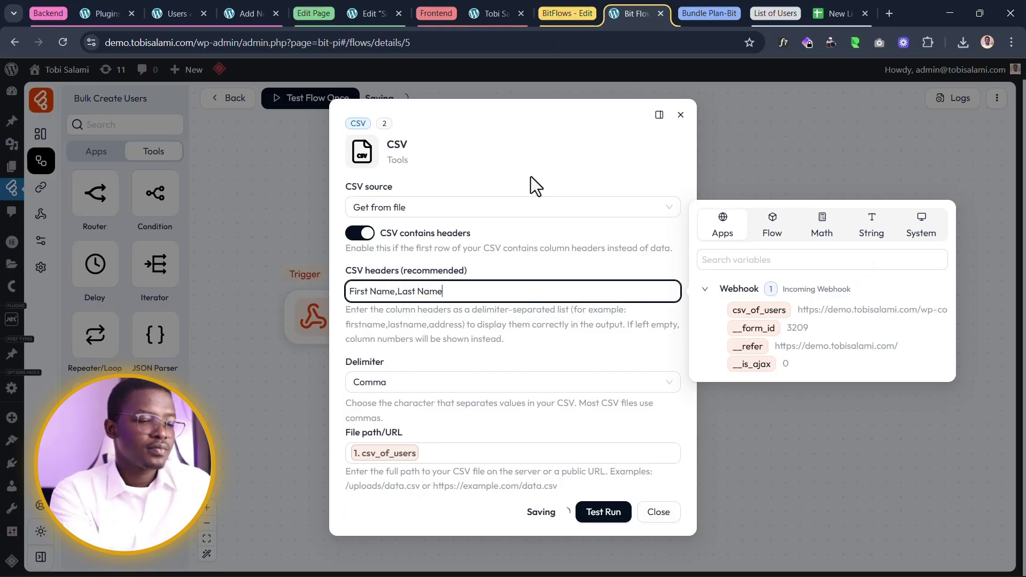
text(Email)
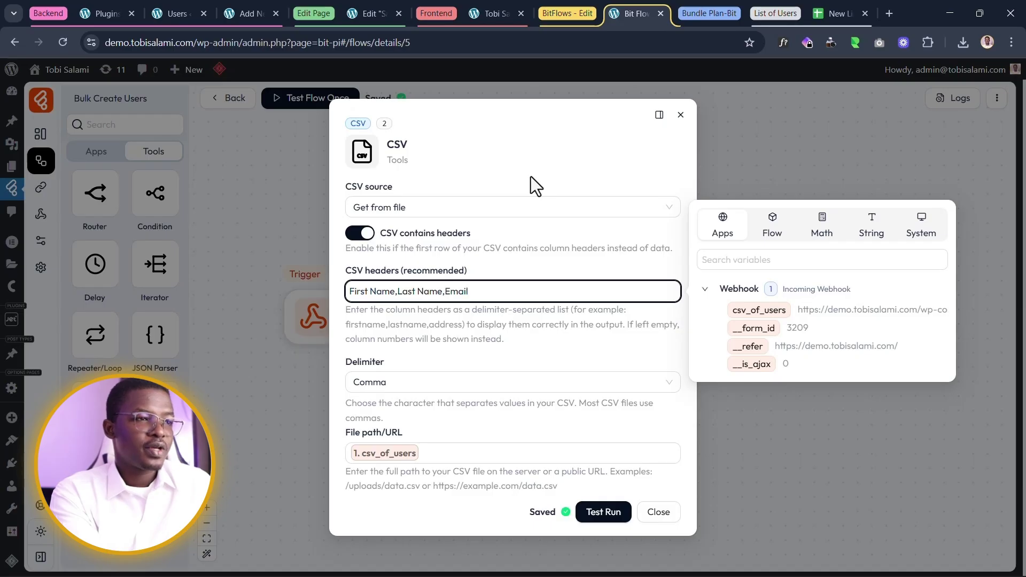
text( Address,)
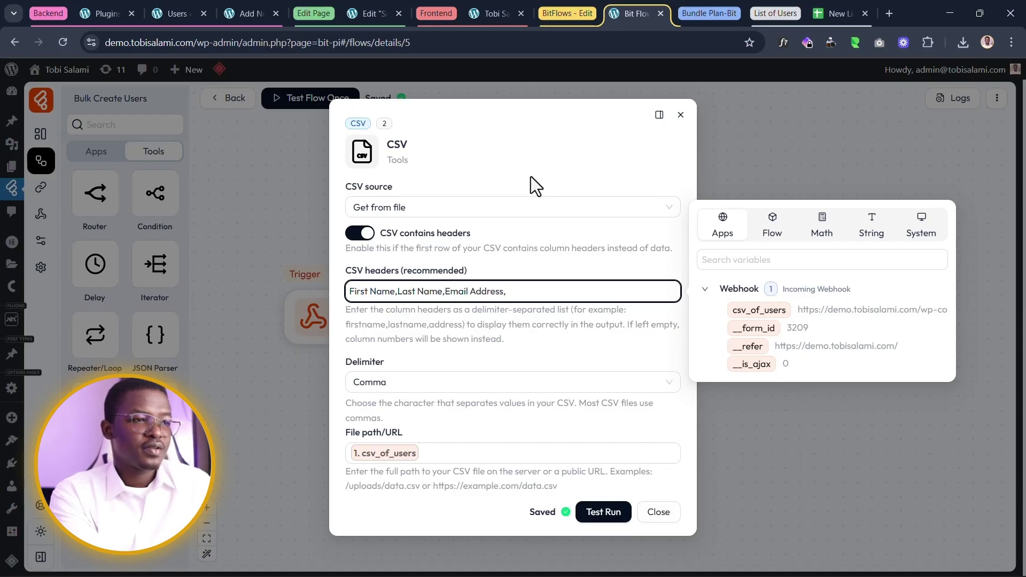
text(Password)
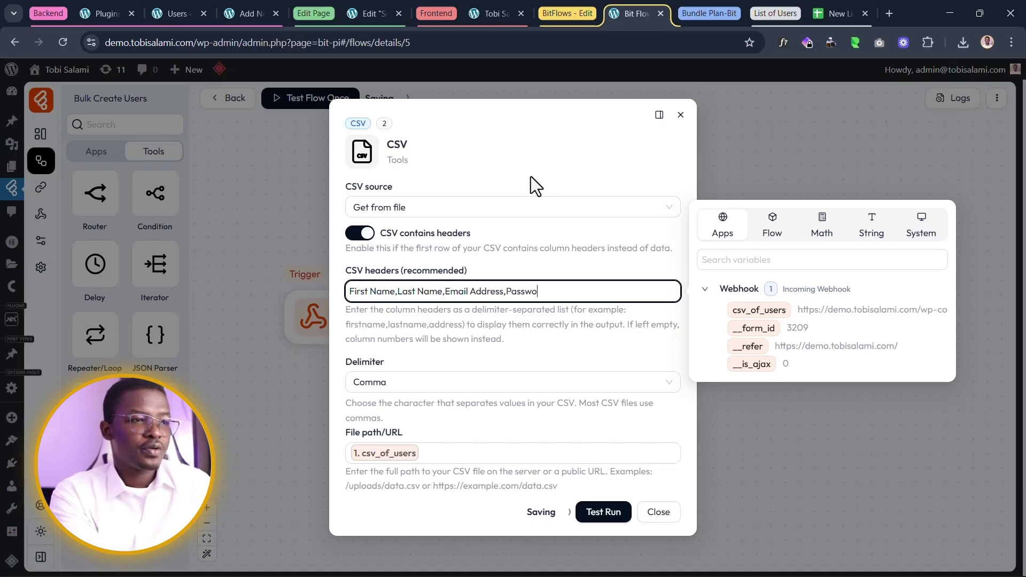
click(837, 11)
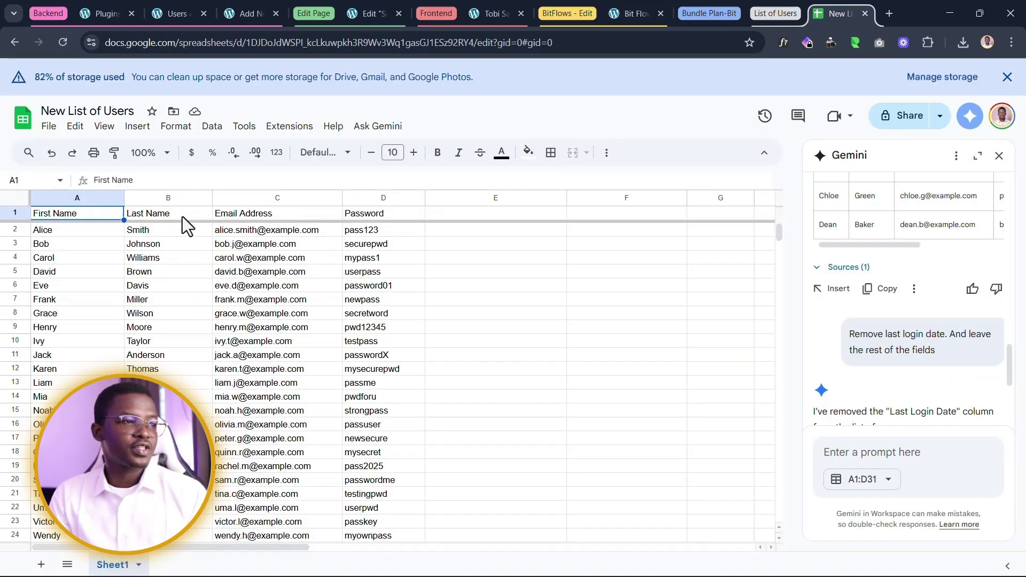
click(620, 6)
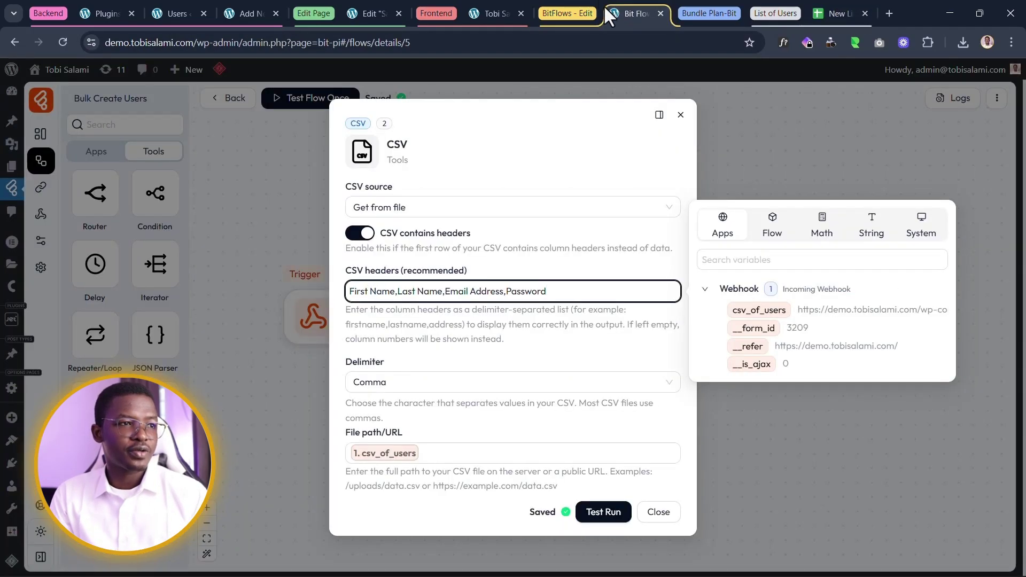
click(572, 261)
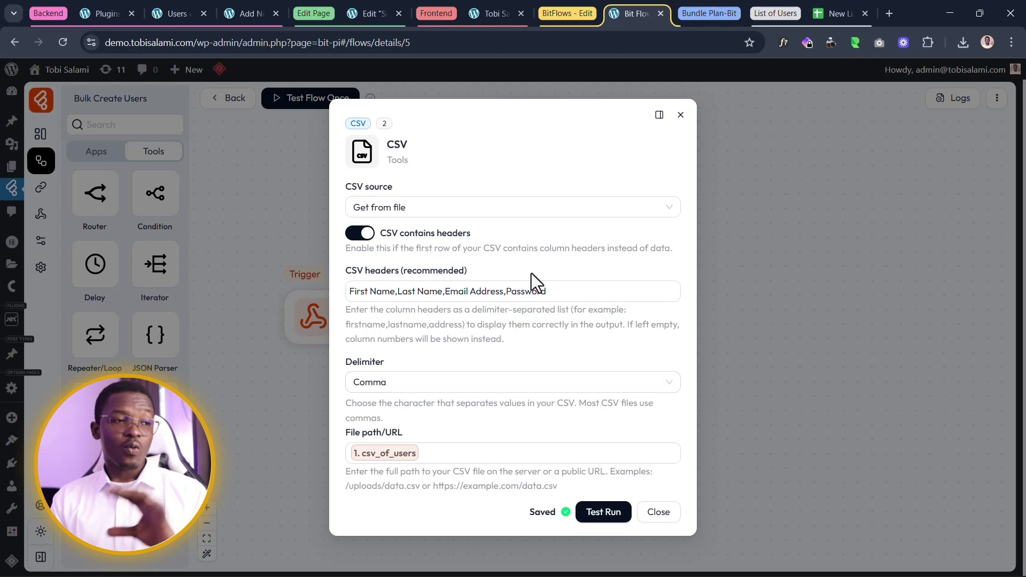
- Test run the CSV node and review the header and user records in its output
click(606, 514)
scroll(494, 384, down, 3)
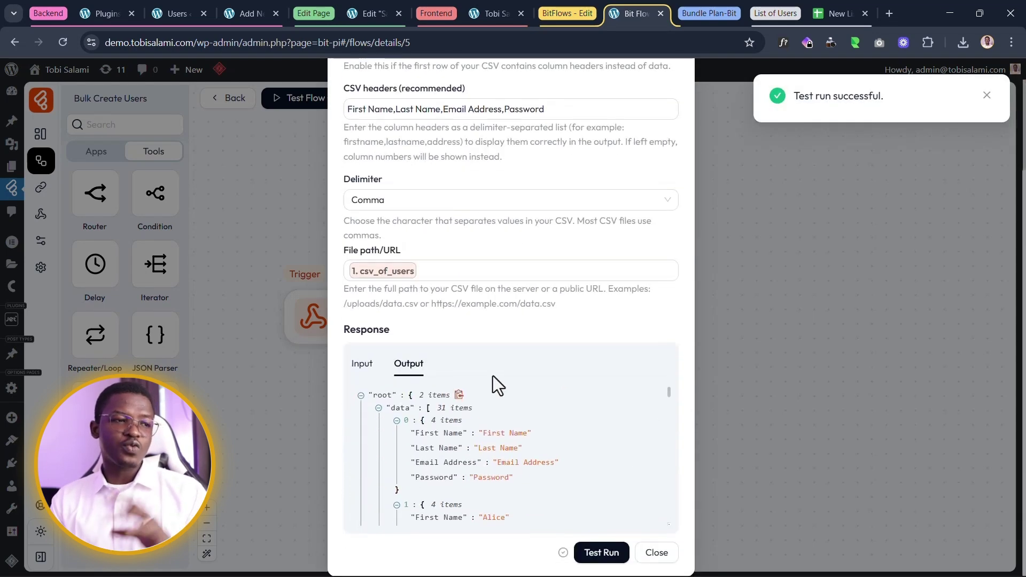
scroll(431, 420, down, 2)
scroll(480, 420, up, 3)
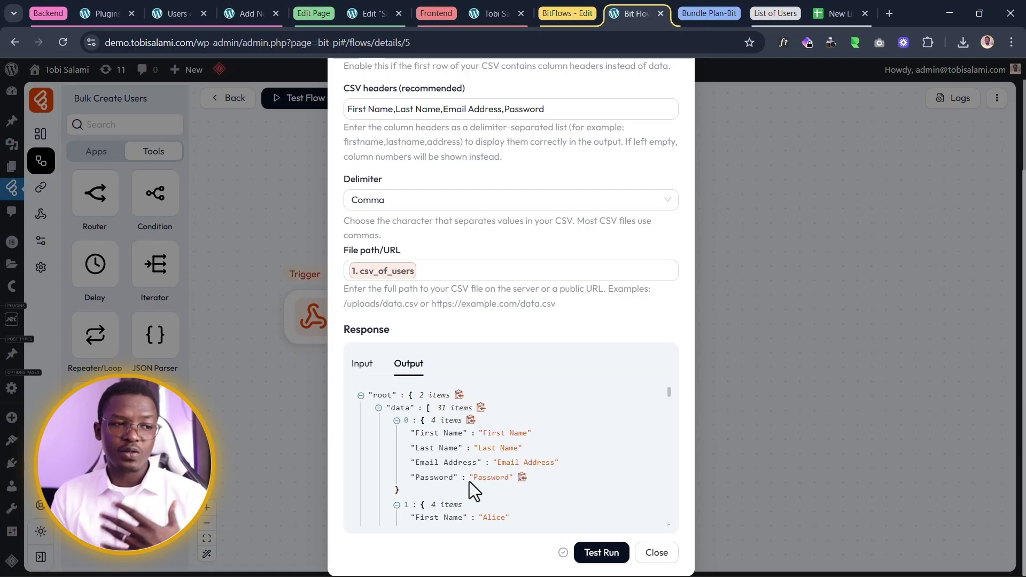
scroll(499, 469, down, 1)
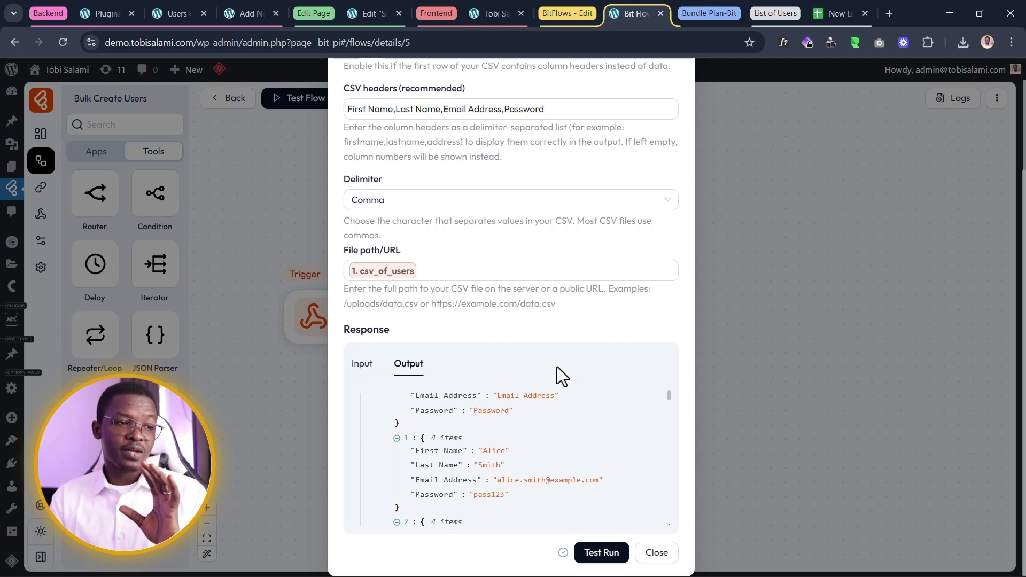
- Compare the CSV node's output records with the user rows in the Google Sheet, and close the node's settings
click(816, 13)
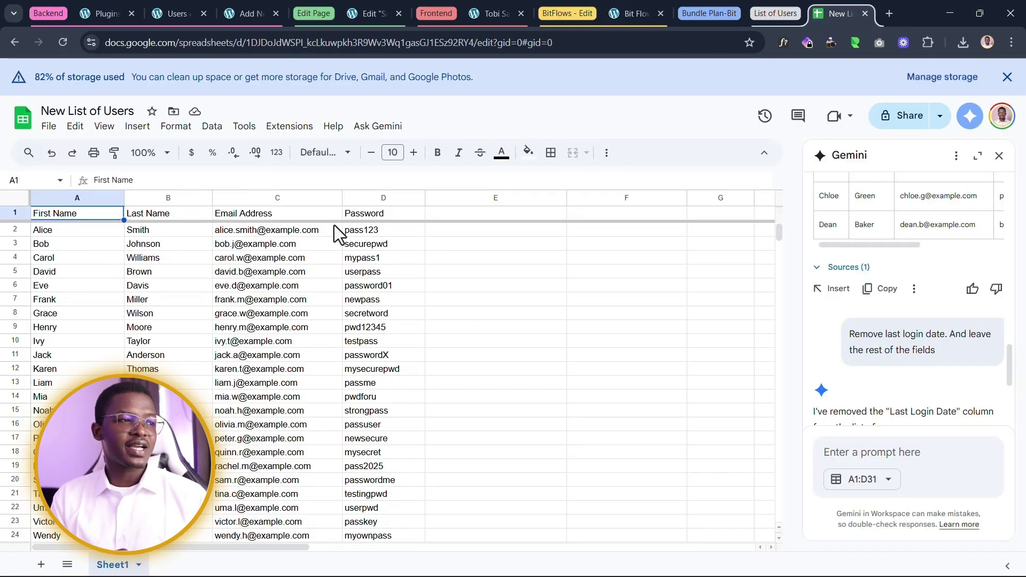
click(632, 2)
scroll(508, 444, down, 4)
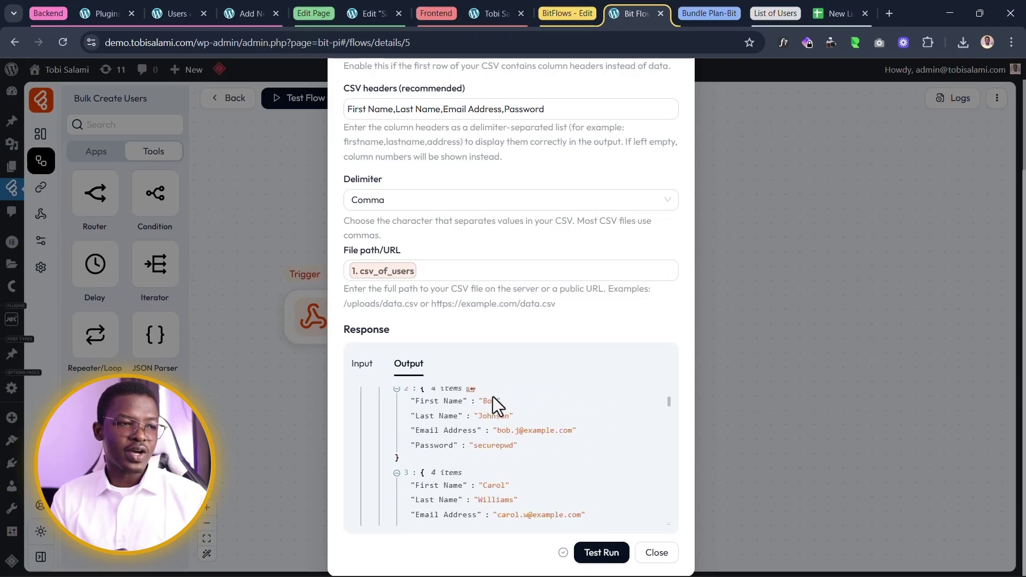
click(826, 6)
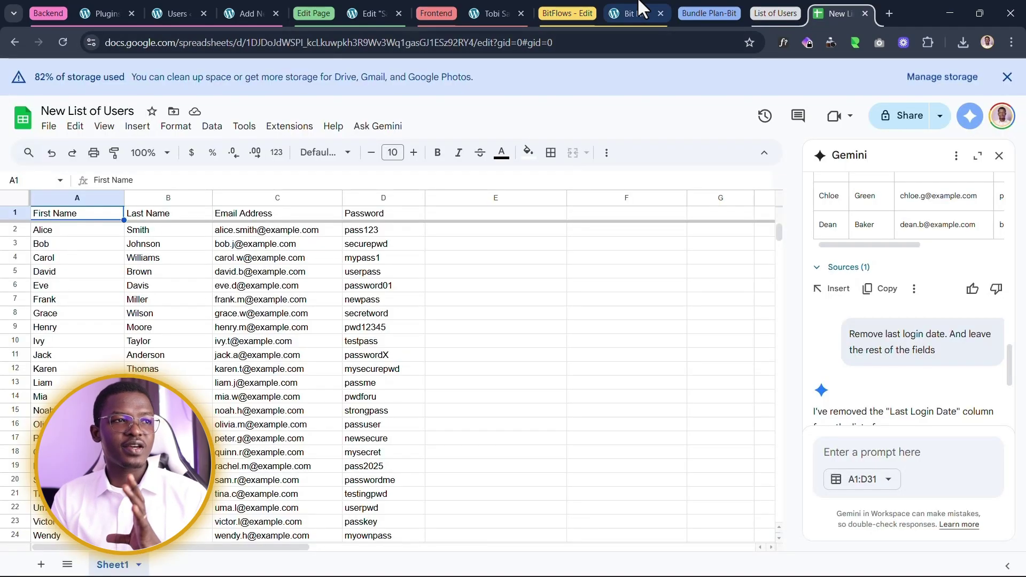
click(629, 21)
scroll(507, 472, up, 10)
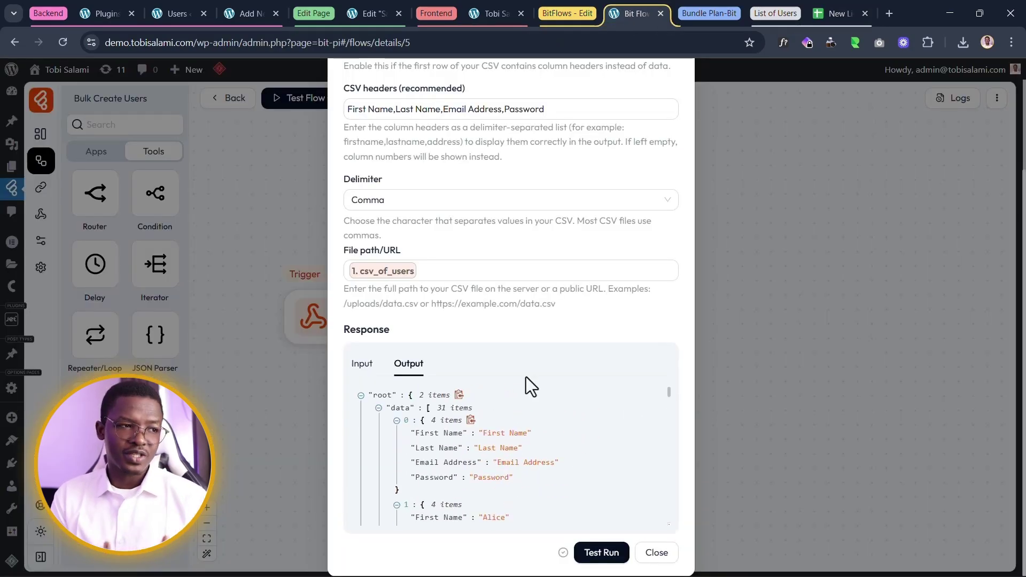
click(661, 557)
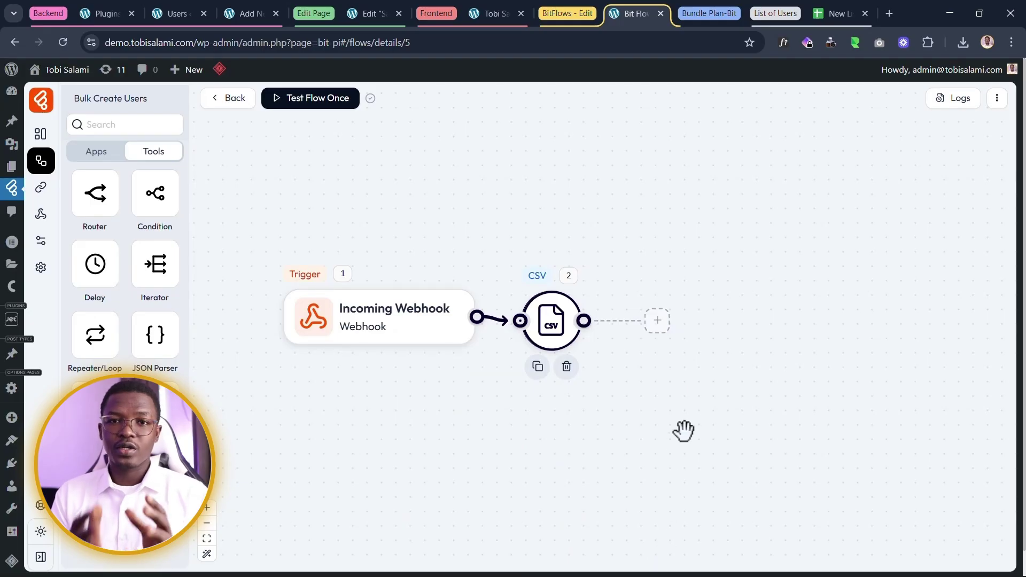
- Add an Iterator tool after the CSV node
click(656, 323)
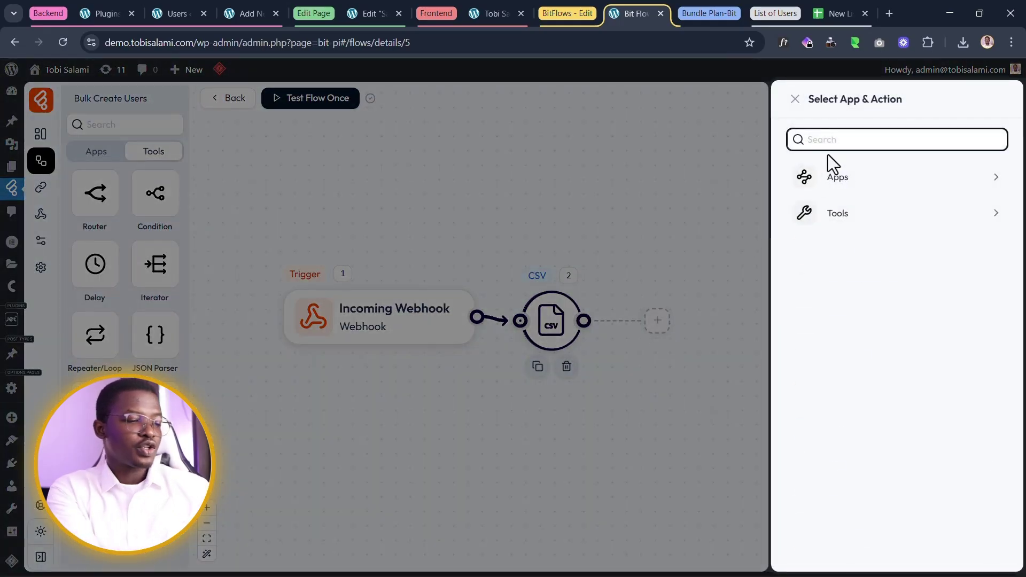
text(iter)
click(842, 177)
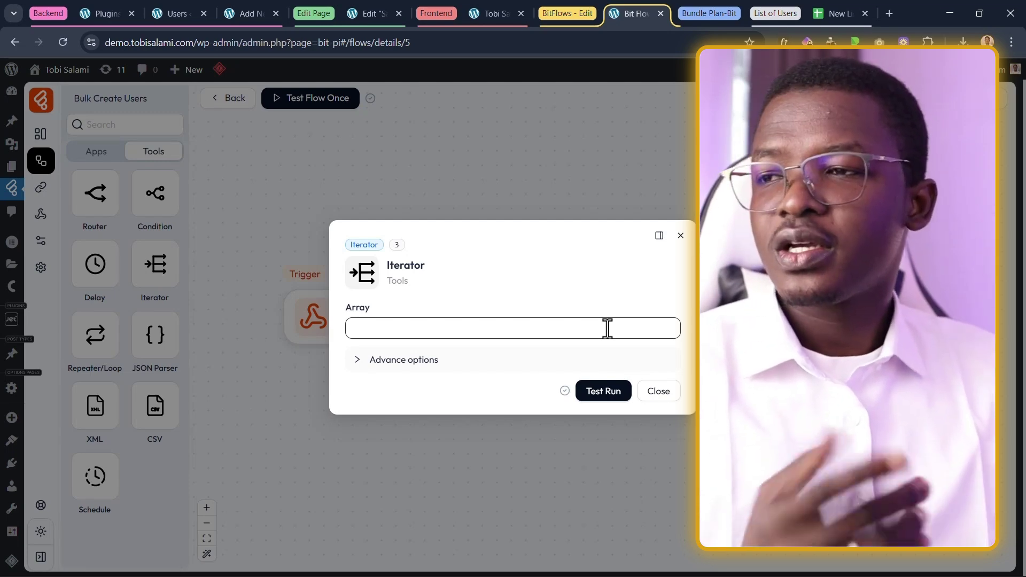
- Bring up the variables for the Iterator's Array field and compare the CSV data array with the rows in the Google Sheet
click(608, 328)
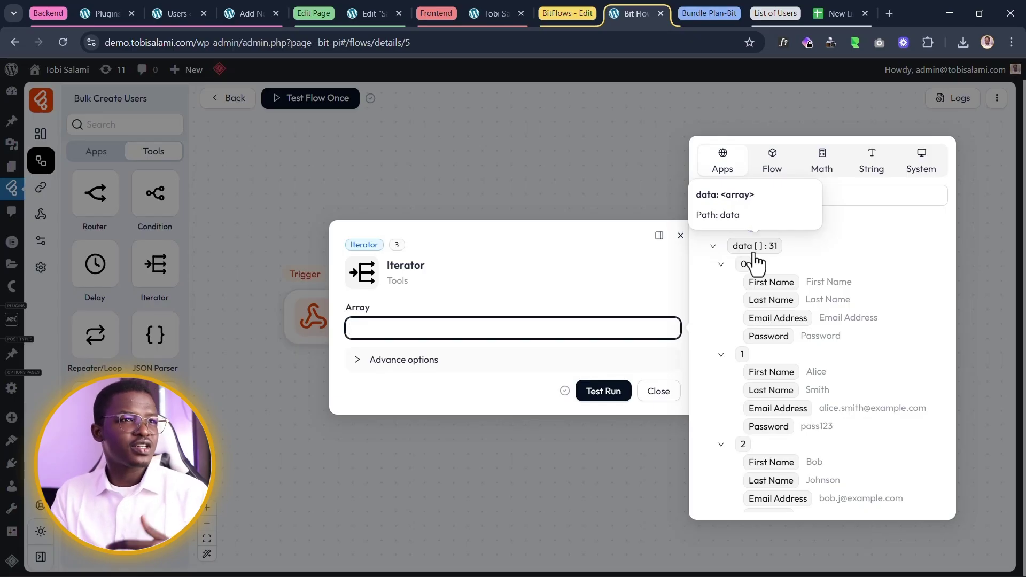
click(816, 5)
scroll(43, 344, down, 10)
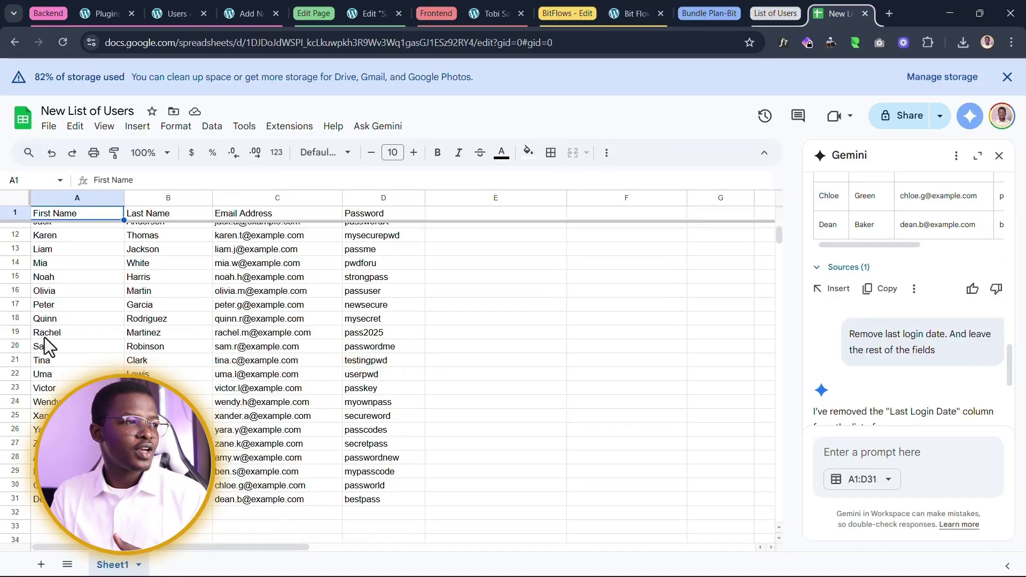
scroll(32, 382, up, 5)
click(14, 365)
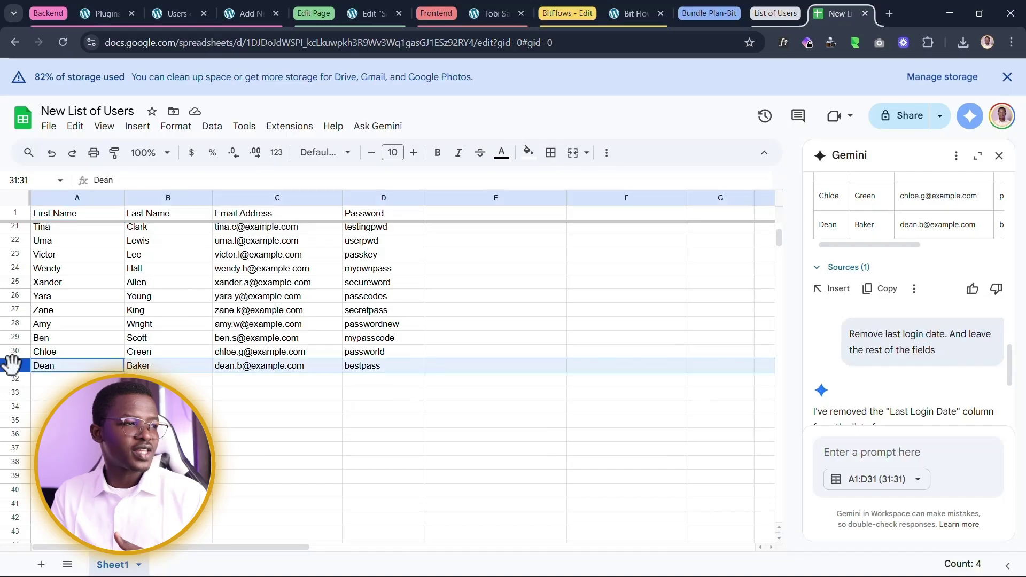
scroll(475, 447, up, 6)
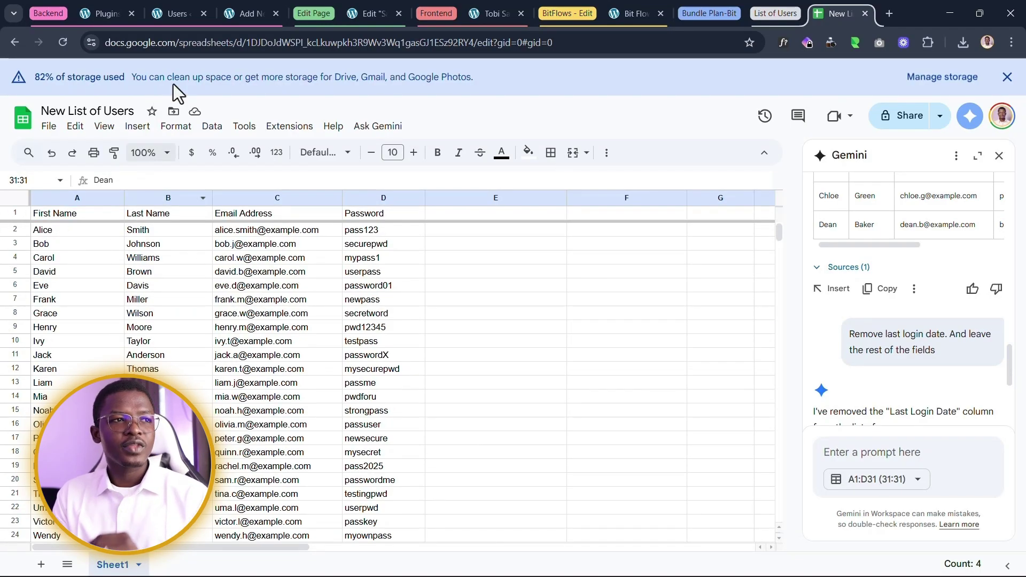
middle_click(607, 2)
key(ctrl+shift+t)
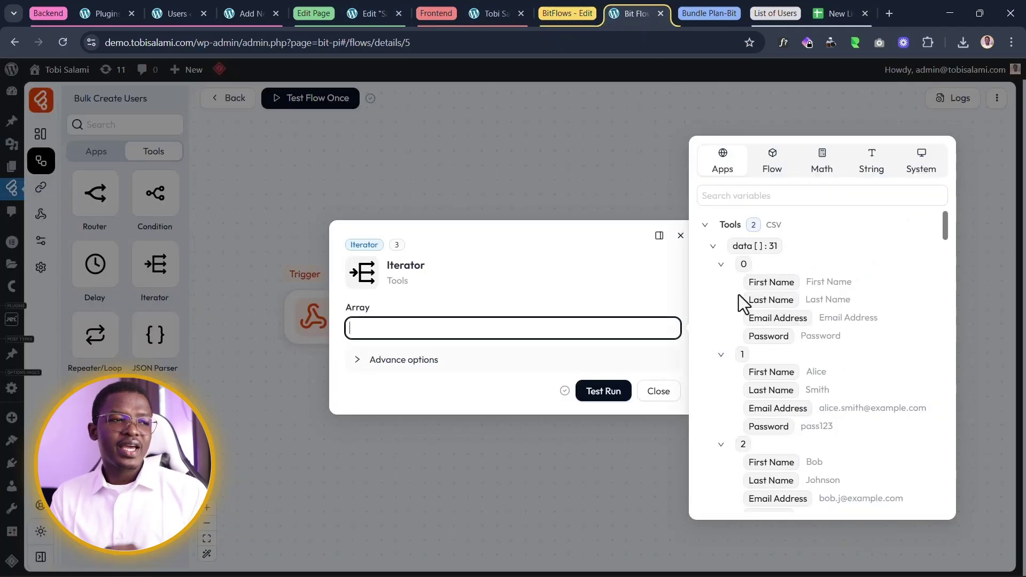
- Set the Iterator's Array to the CSV node's data[] variable and test run the node to review its output
click(768, 252)
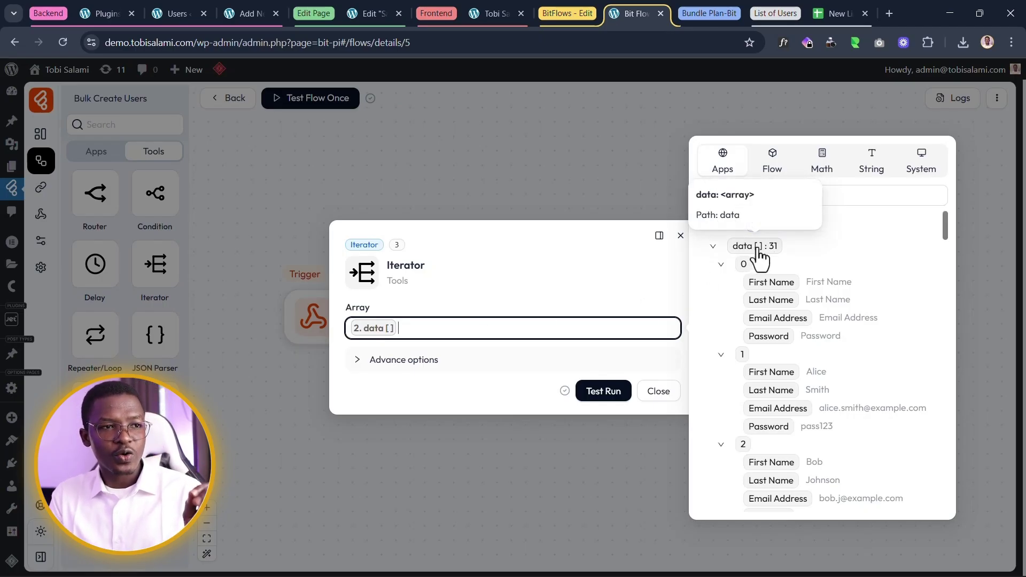
click(607, 392)
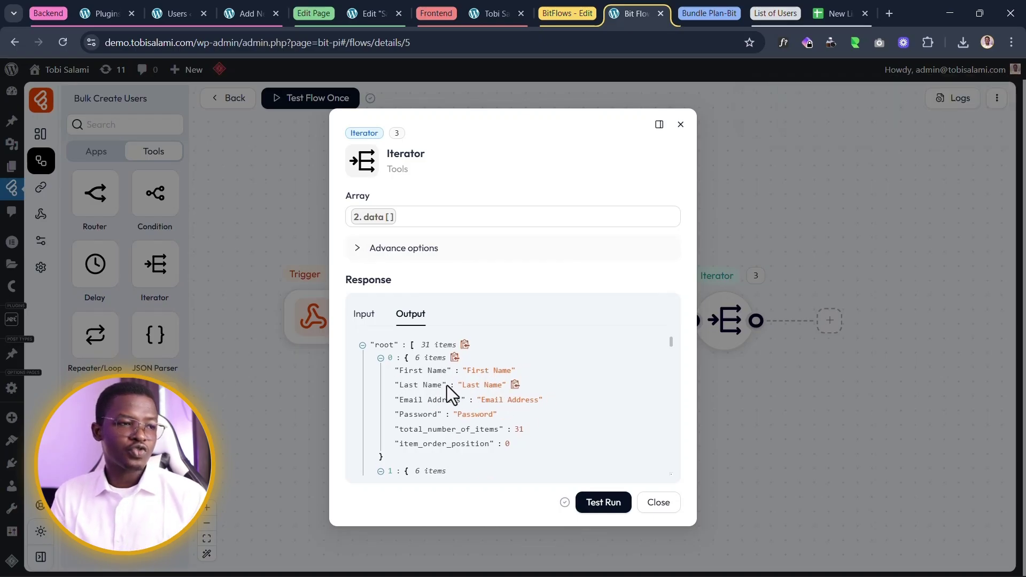
scroll(459, 407, down, 5)
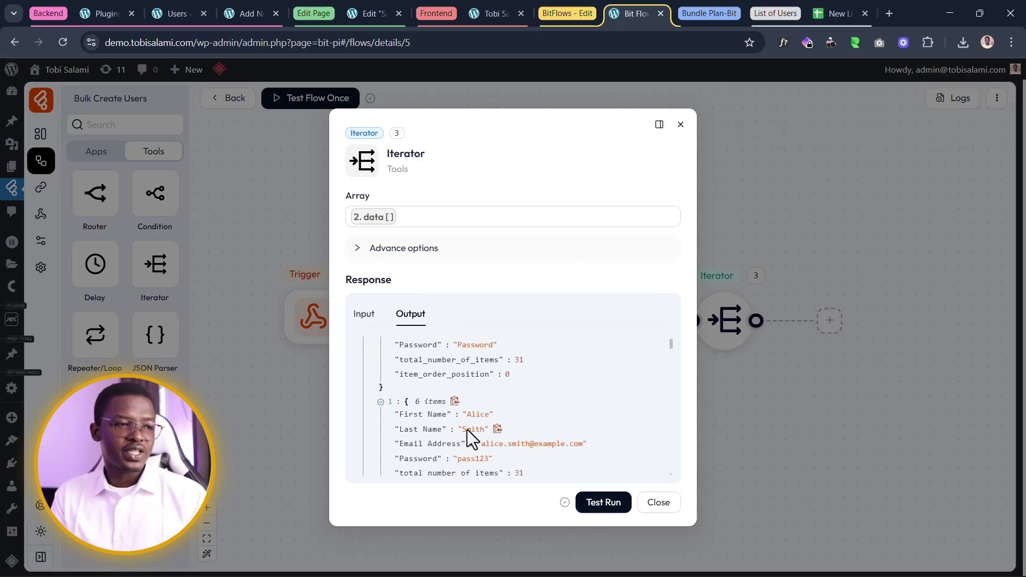
scroll(479, 365, down, 3)
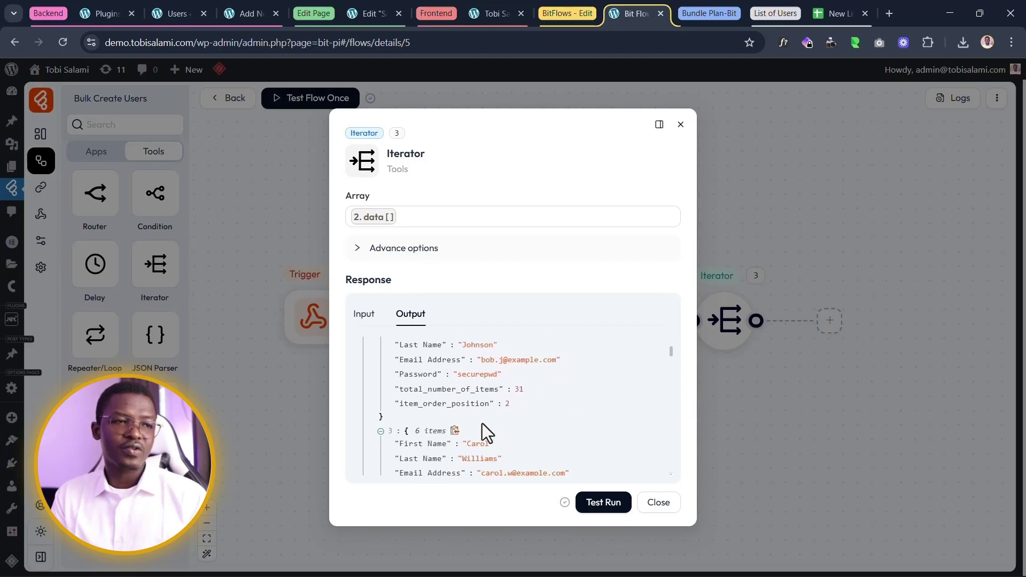
- Compare the Iterator's output records with the user rows in the Google Sheet
click(836, 13)
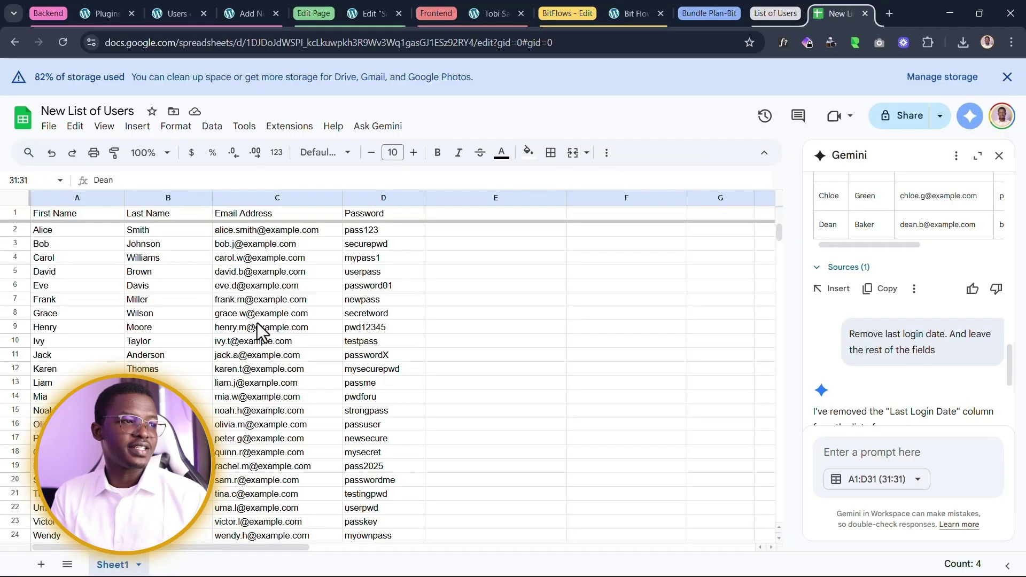
click(633, 14)
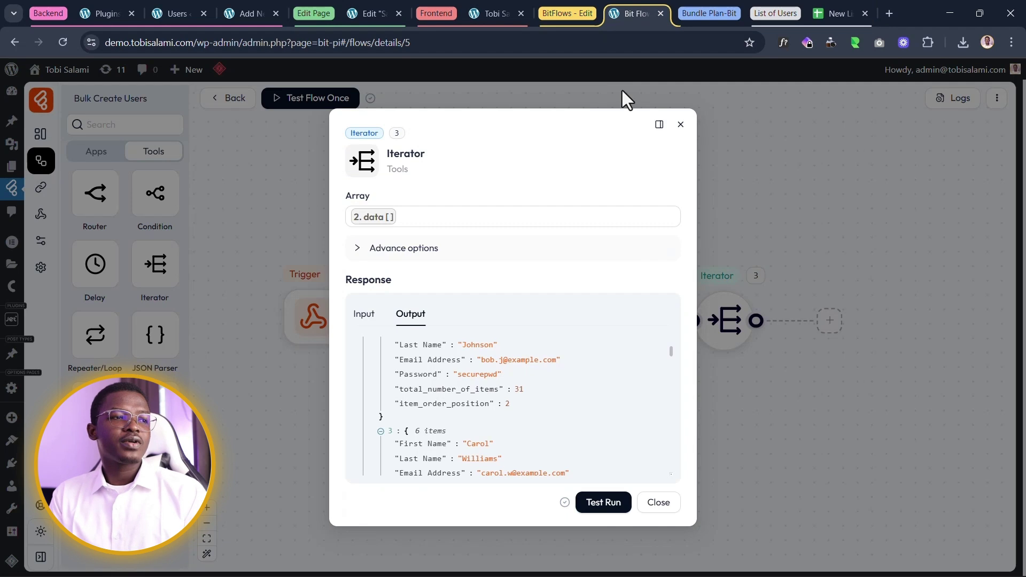
scroll(506, 348, down, 1)
scroll(513, 321, up, 4)
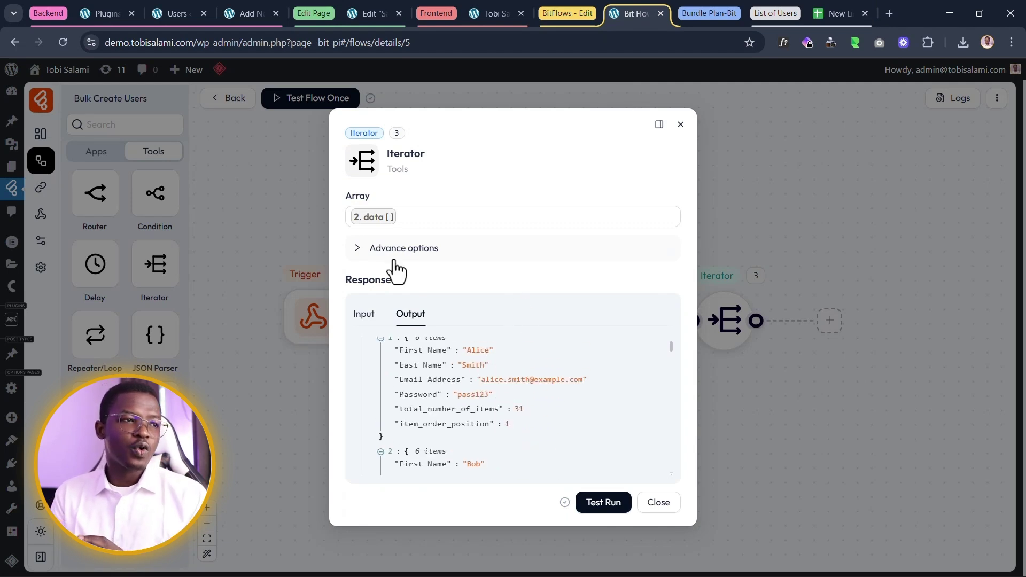
- Set the Iterator's iteration start to 2 in the advance options, and test run the node before closing its settings
click(375, 251)
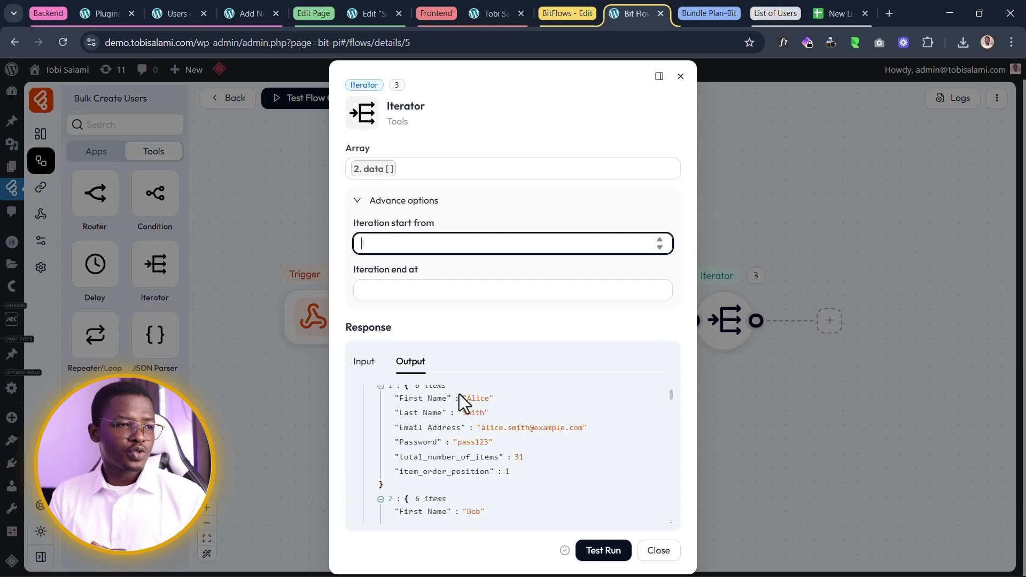
scroll(460, 395, up, 3)
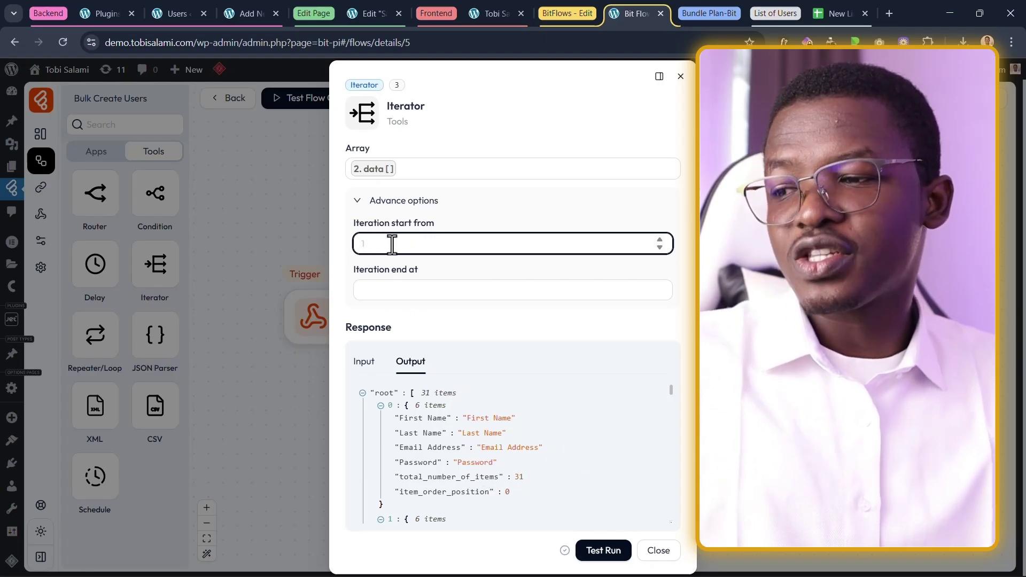
text(2)
scroll(430, 422, down, 1)
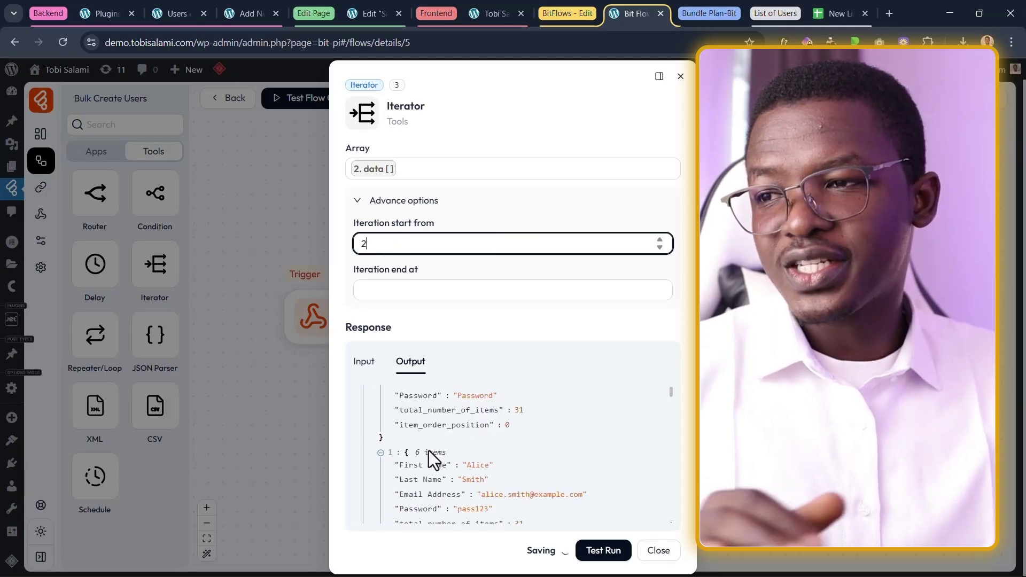
scroll(422, 422, down, 1)
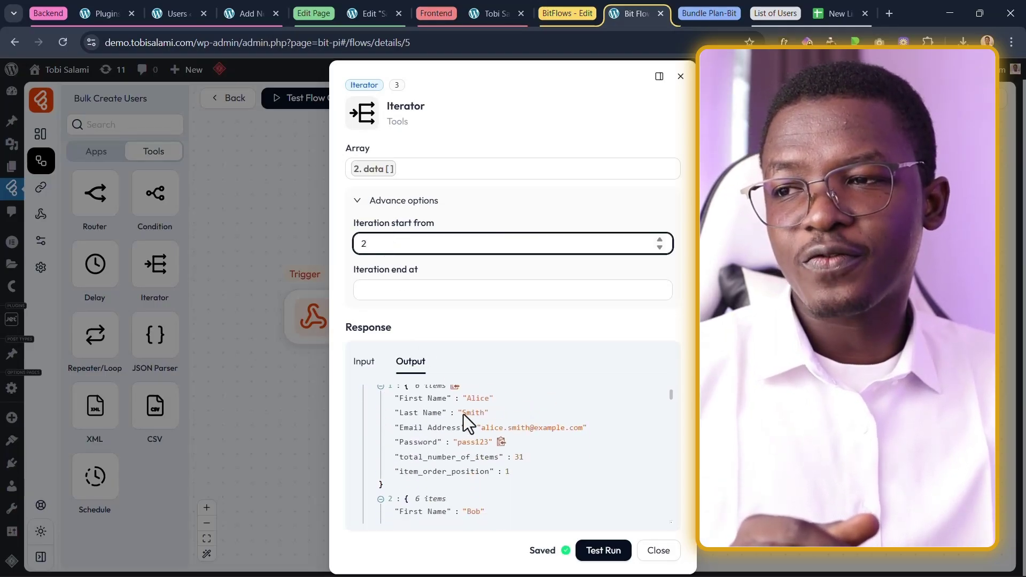
scroll(449, 422, up, 1)
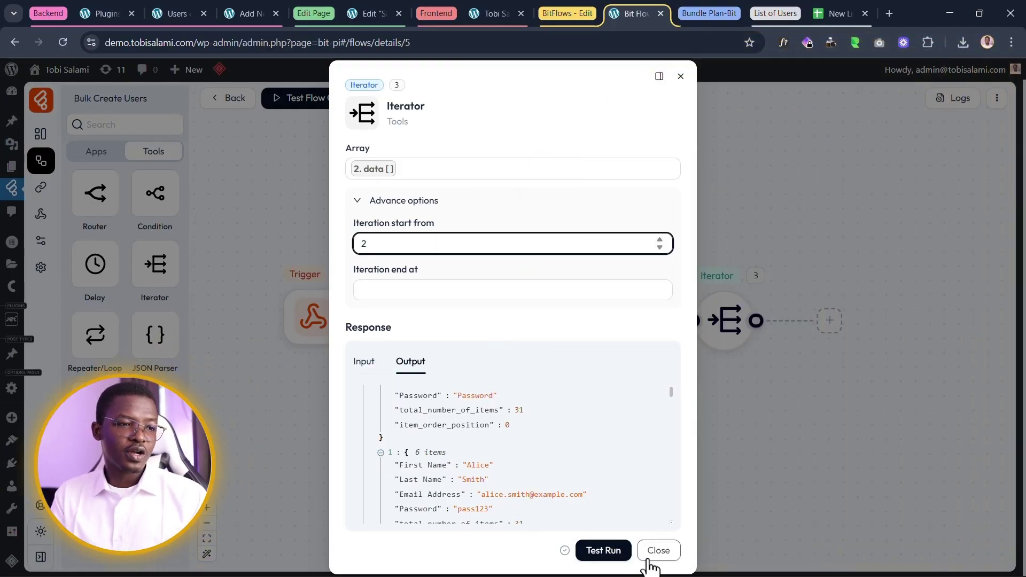
click(601, 550)
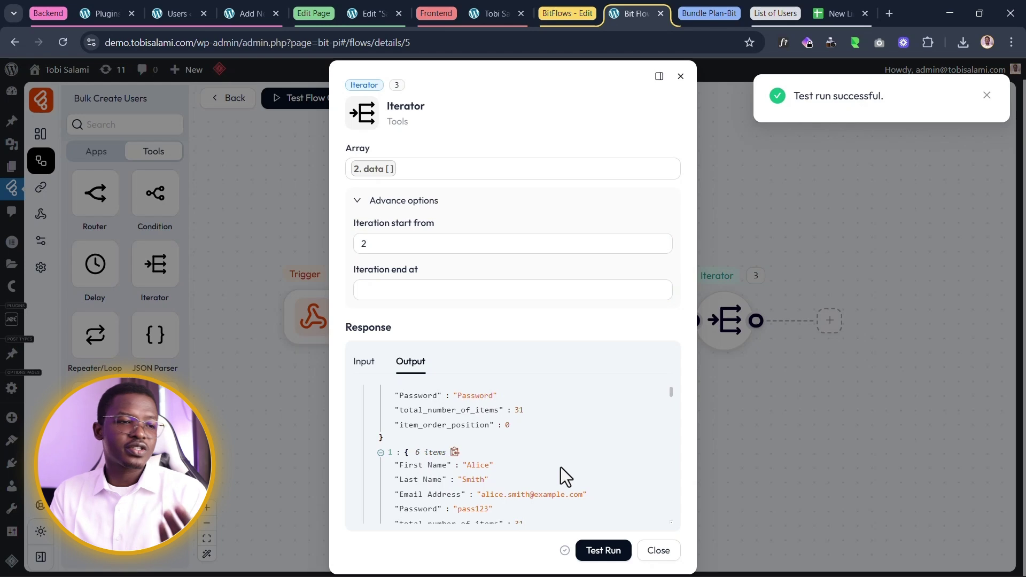
click(658, 554)
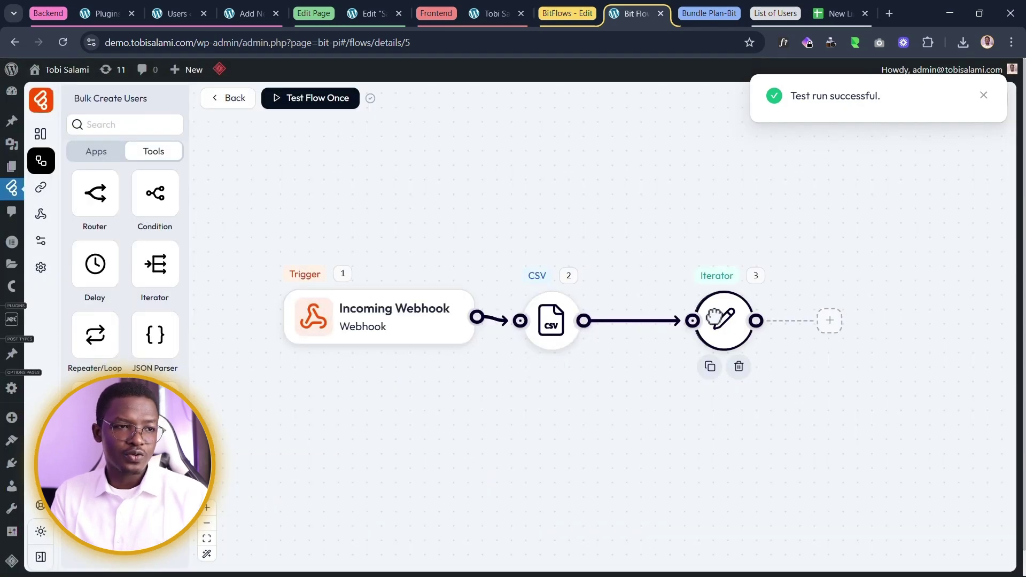
- Move the Iterator node closer to the CSV node and add a WordPress Create New User action after it
drag(710, 313, 672, 303)
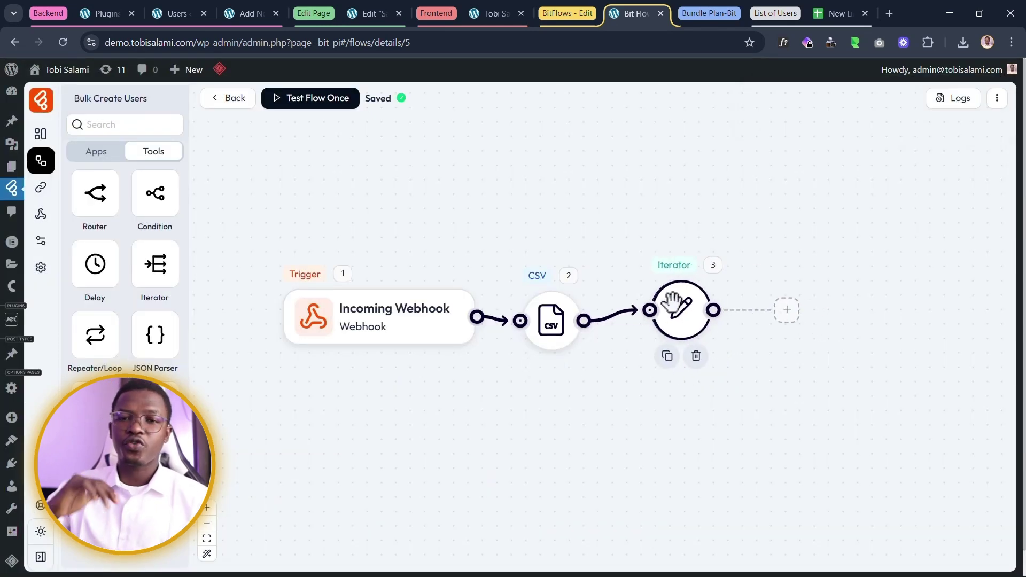
click(787, 312)
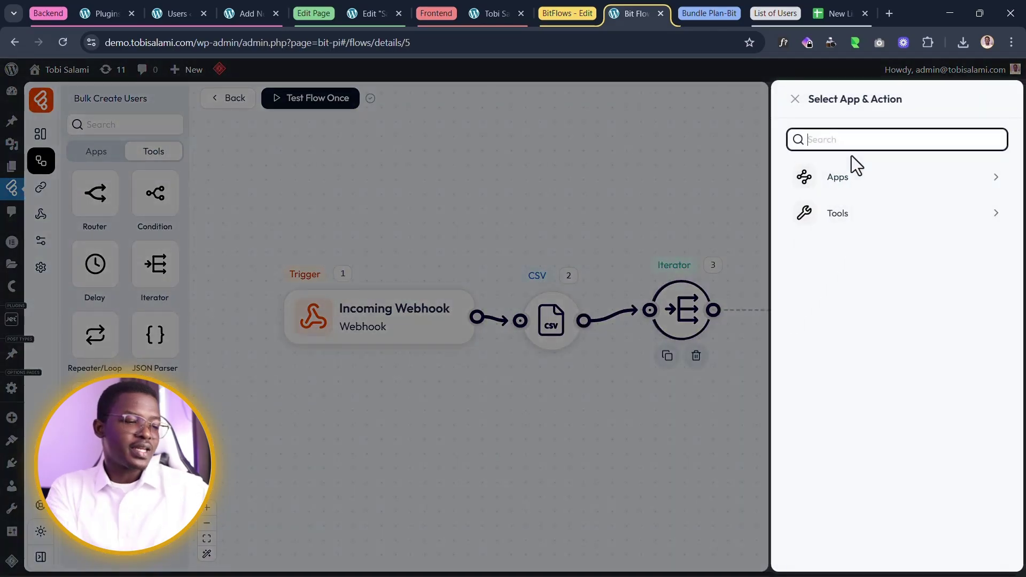
text(word)
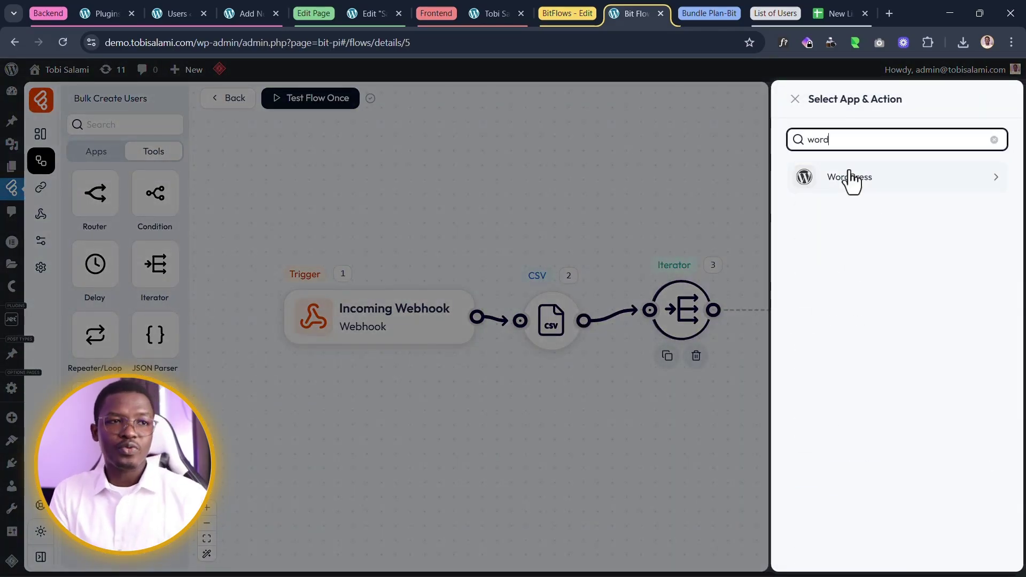
click(867, 183)
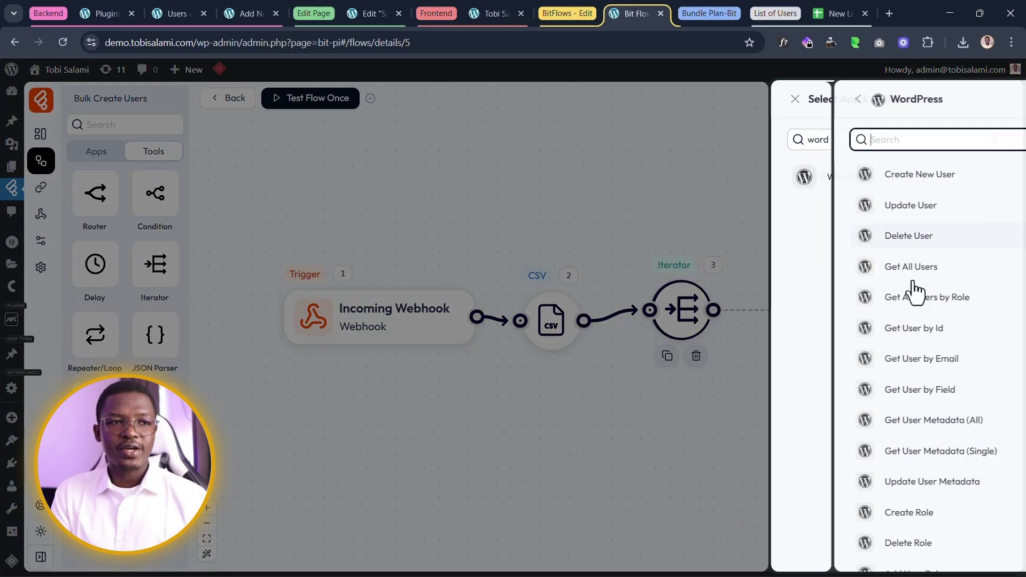
click(860, 183)
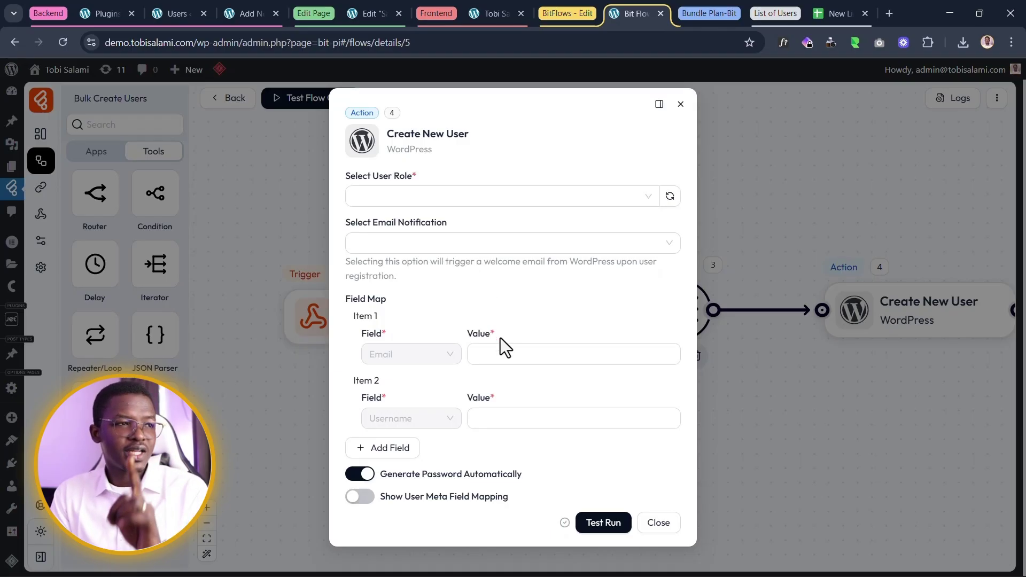
- Set the new user's role to Subscriber and the email notification to User
click(395, 199)
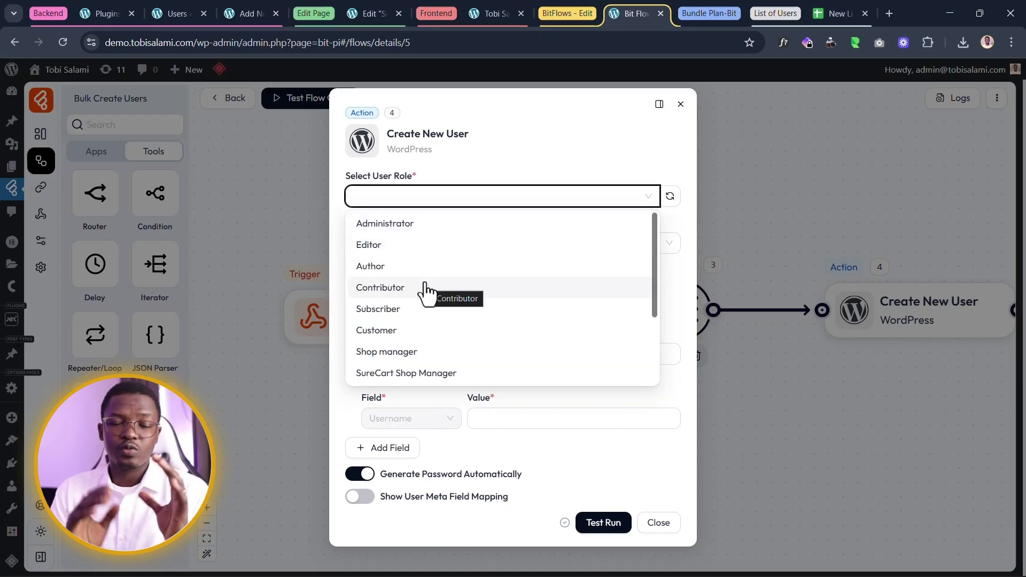
click(401, 310)
click(416, 245)
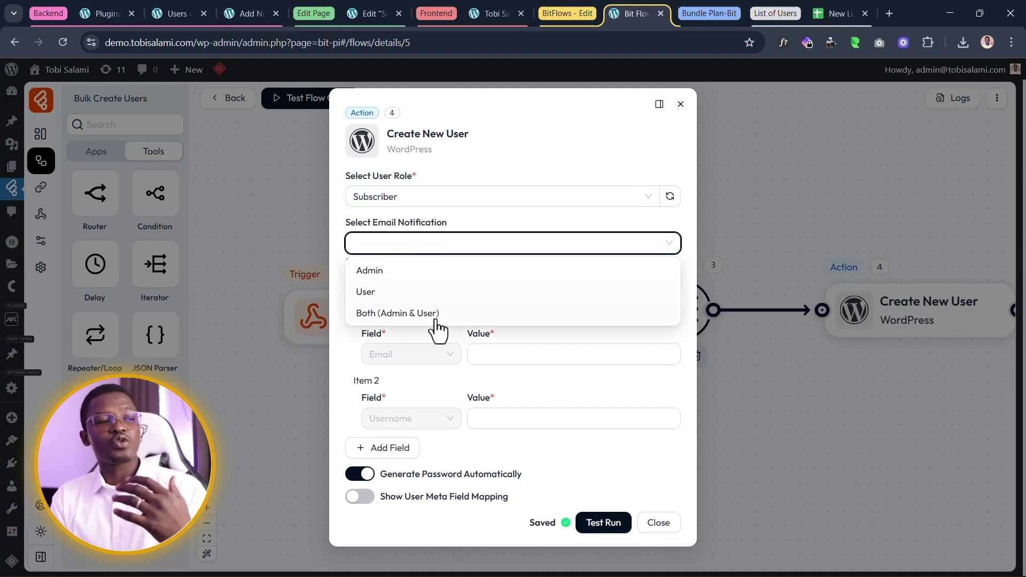
click(419, 295)
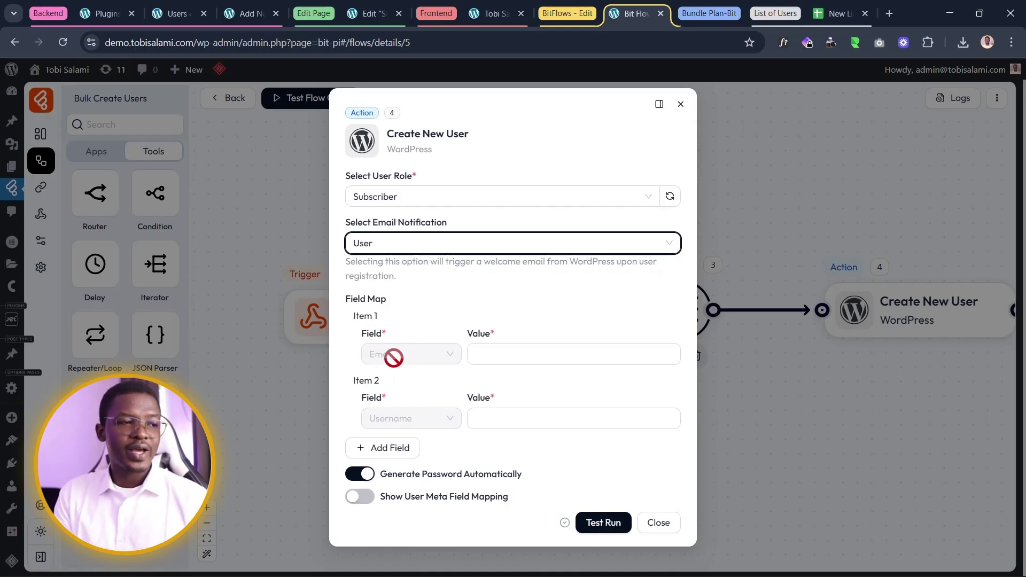
- Map the Email field to the Email Address variable from the Iterator rather than from an individual CSV record
click(517, 354)
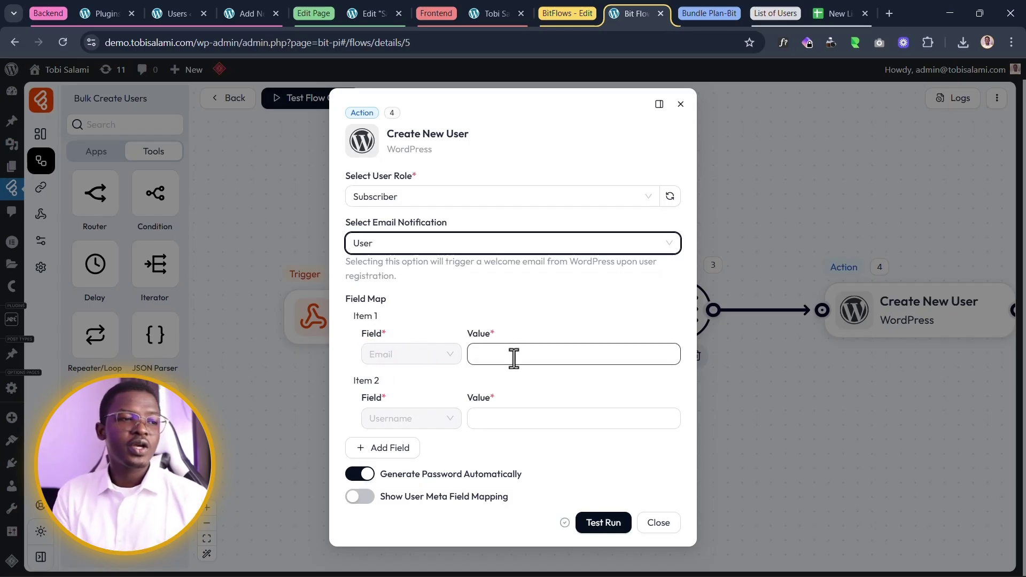
click(514, 357)
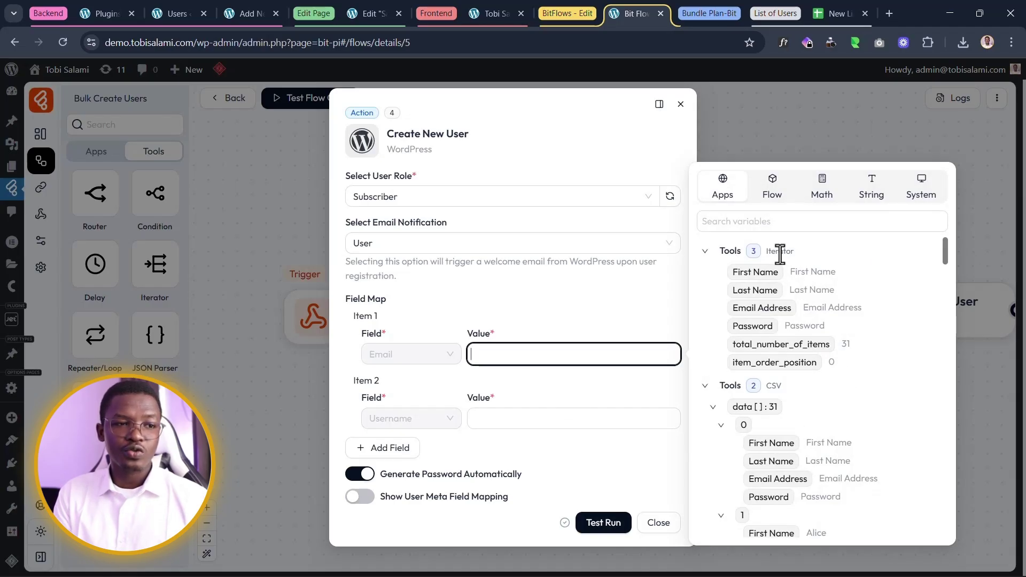
scroll(845, 429, down, 4)
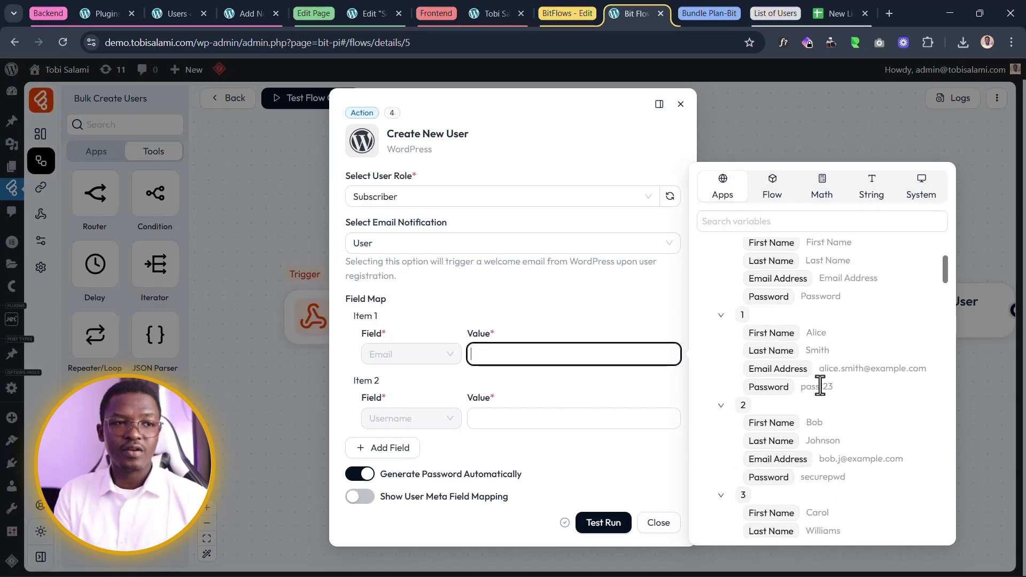
scroll(820, 385, up, 4)
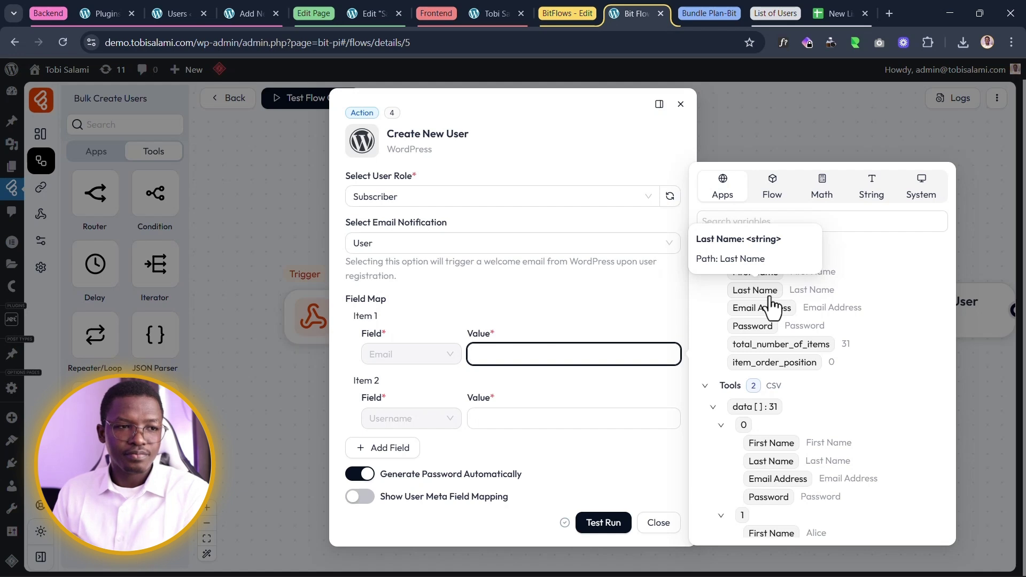
scroll(770, 307, down, 3)
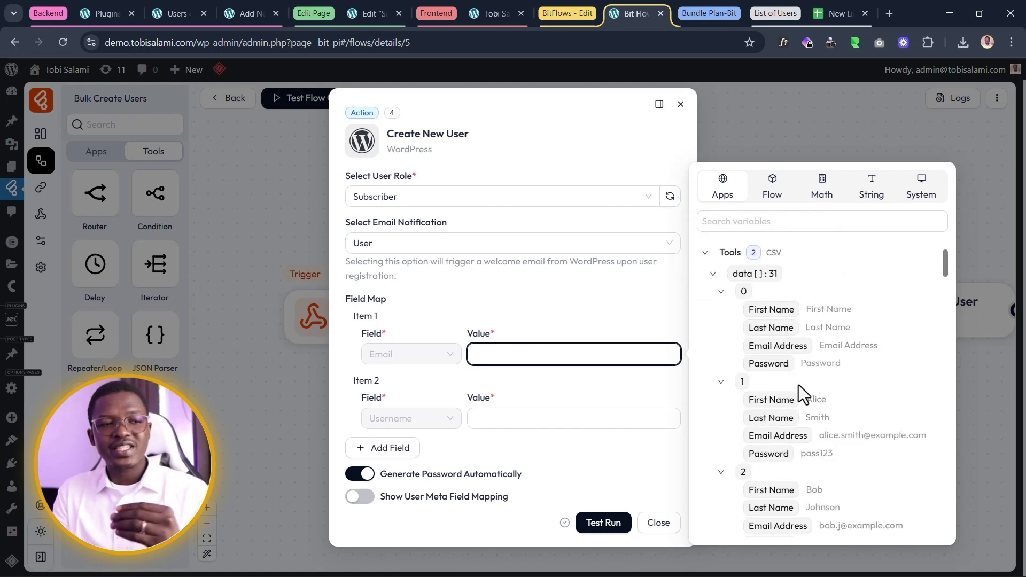
scroll(798, 385, down, 2)
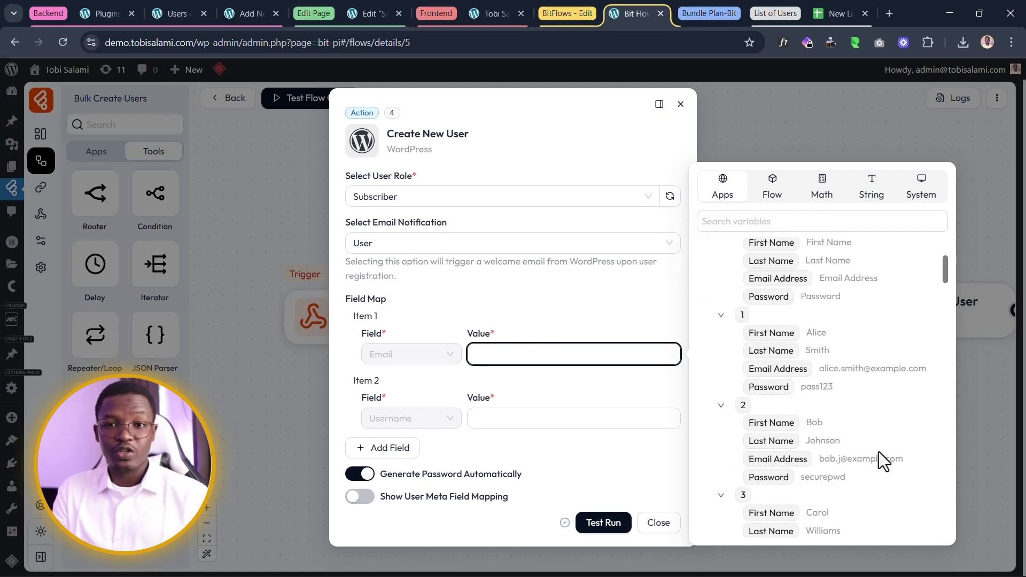
scroll(877, 452, up, 5)
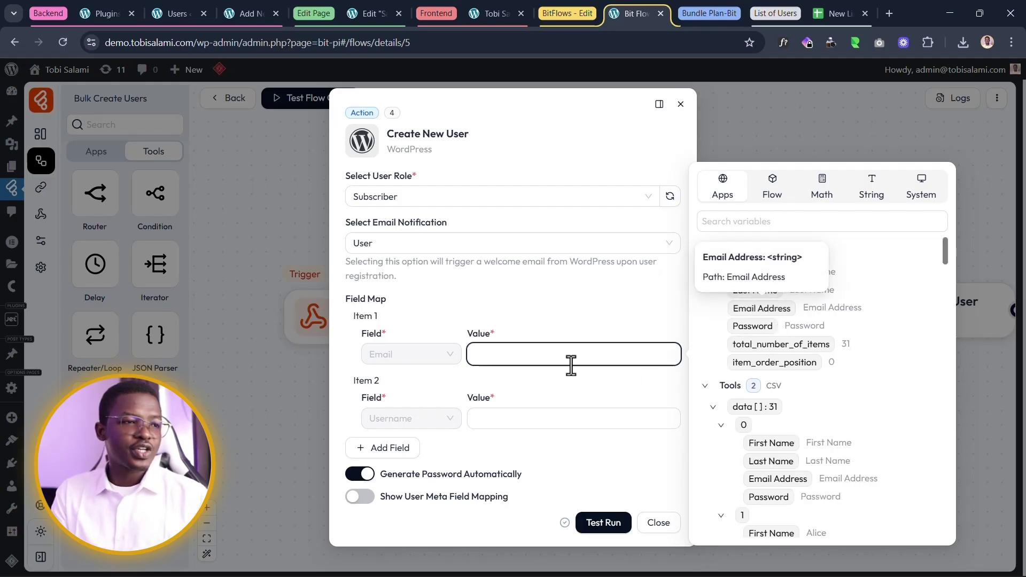
drag(571, 365, 570, 365)
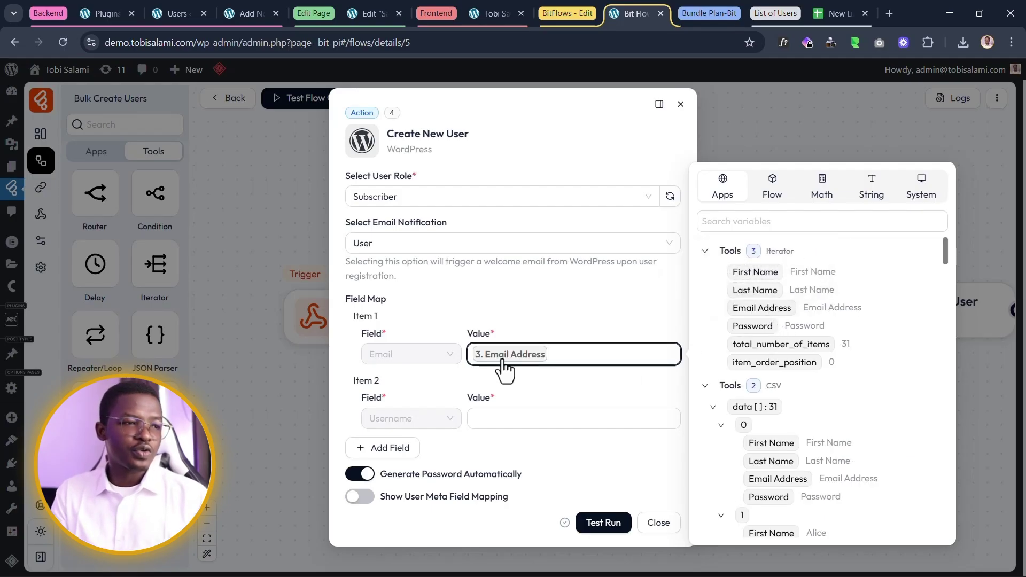
- Map Username to the Iterator's Email Address variable, and add a First Name field mapped to the Iterator's First Name
click(510, 427)
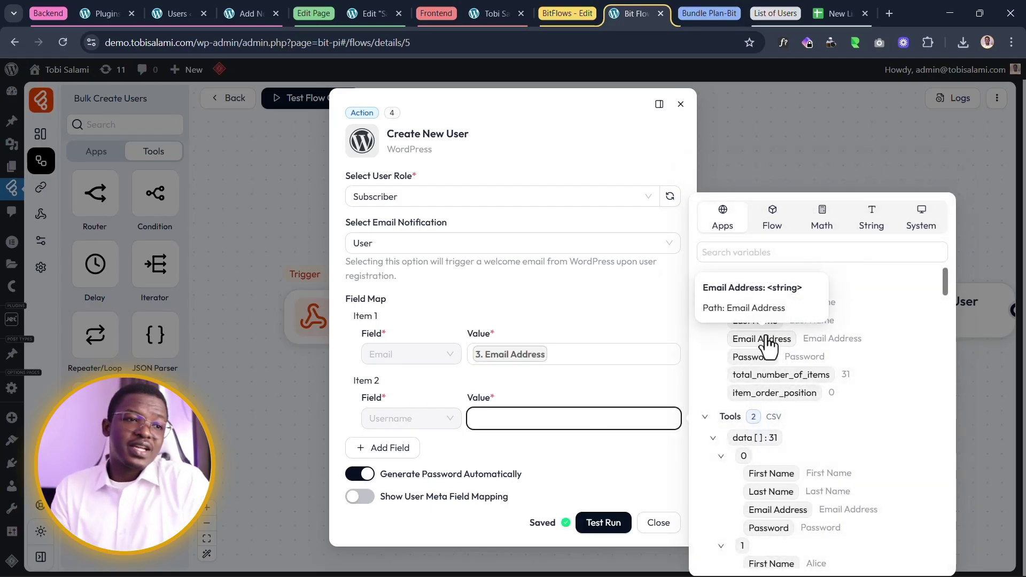
click(765, 340)
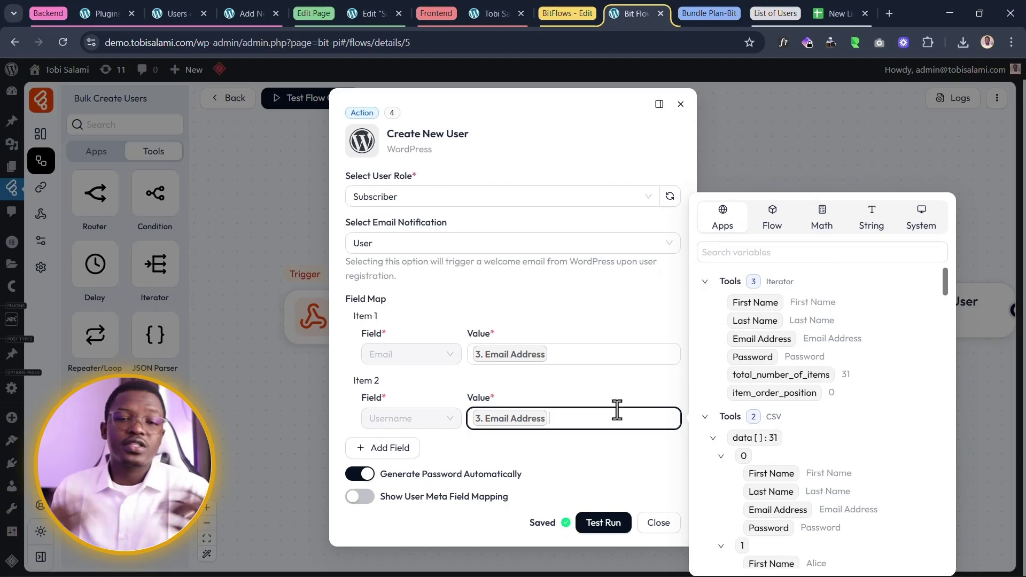
click(399, 451)
click(422, 450)
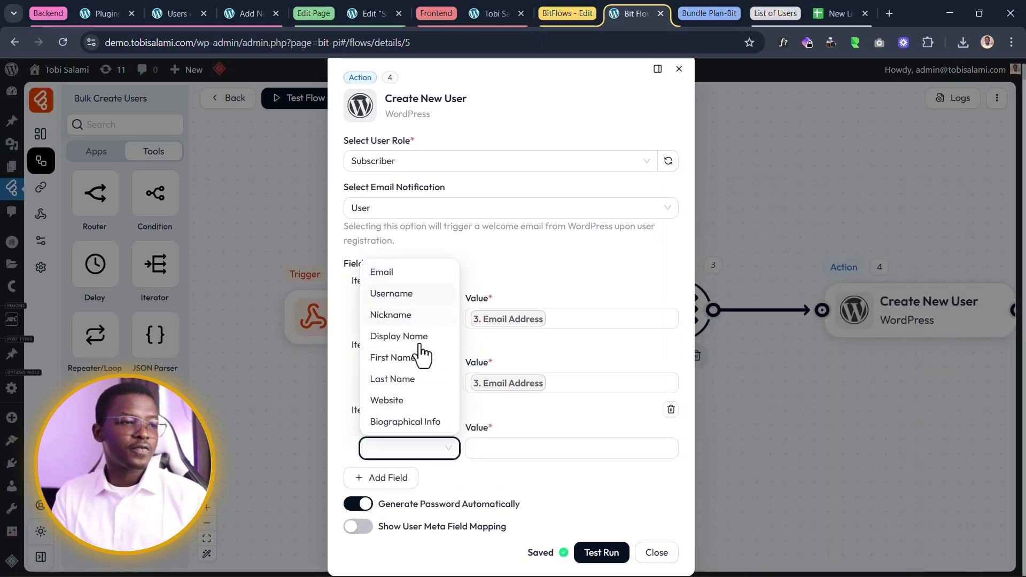
click(396, 357)
click(553, 452)
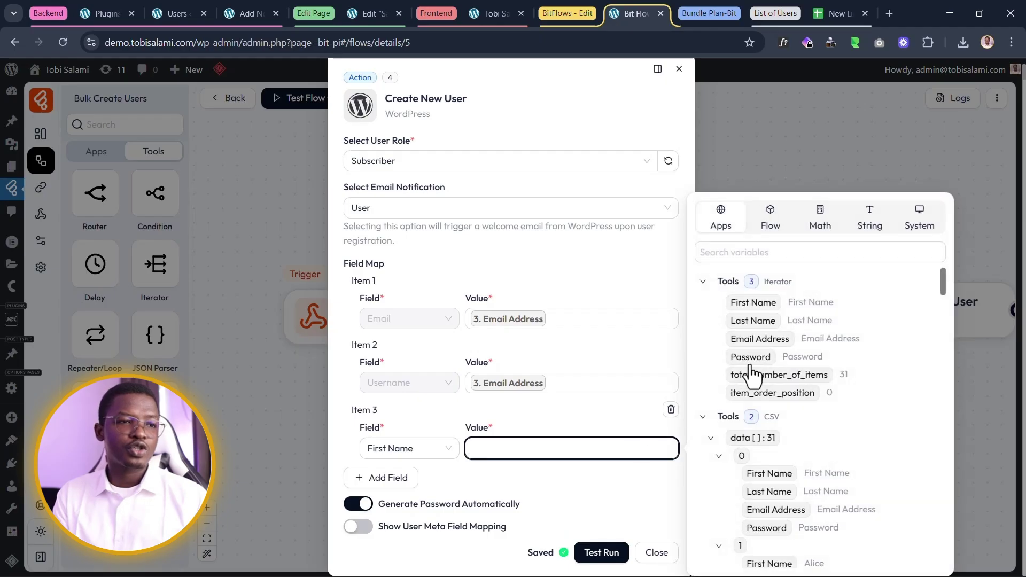
click(752, 302)
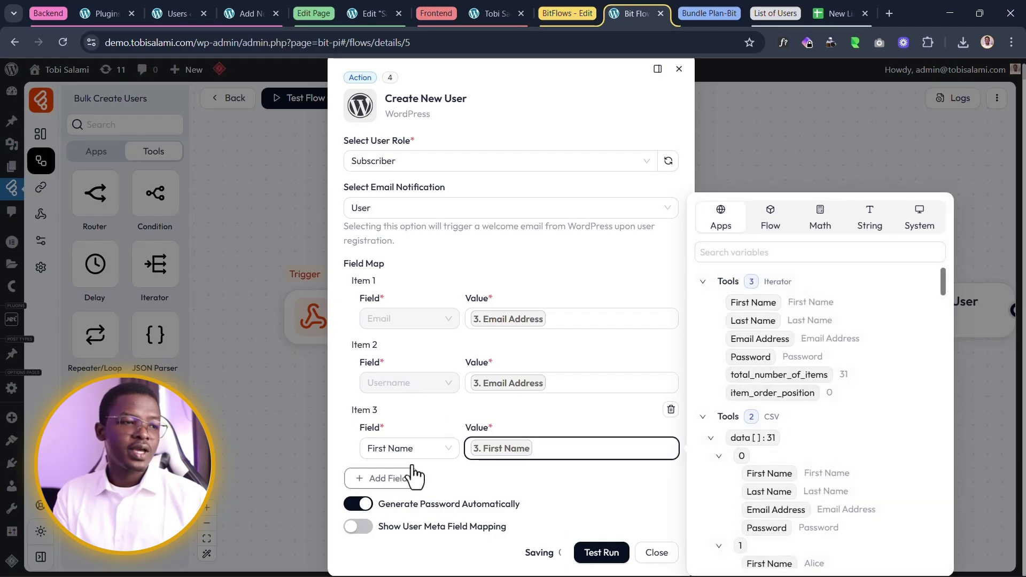
- Add a Last Name field to the field map and map it to the Iterator's Last Name variable
click(411, 477)
click(425, 513)
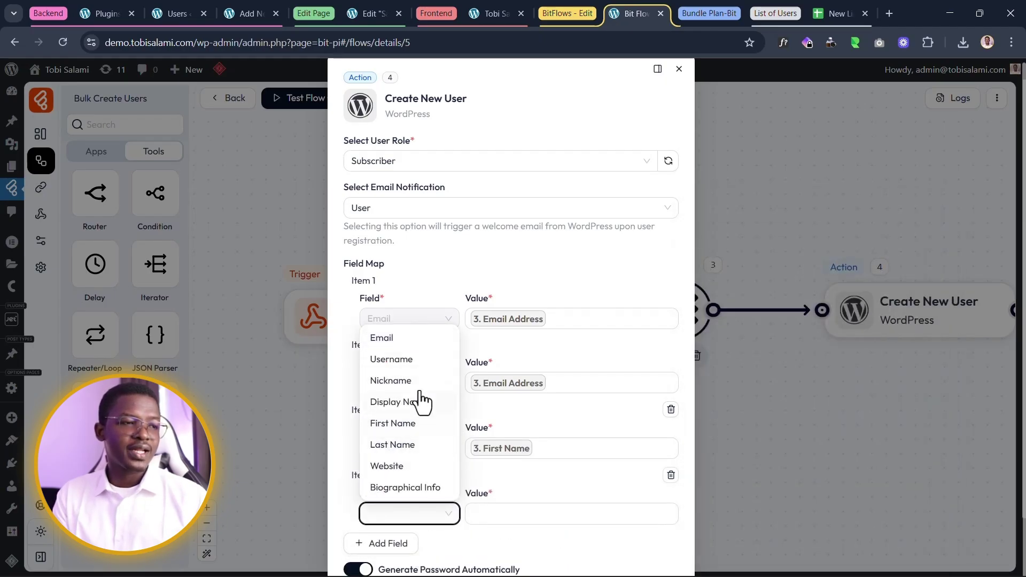
click(426, 447)
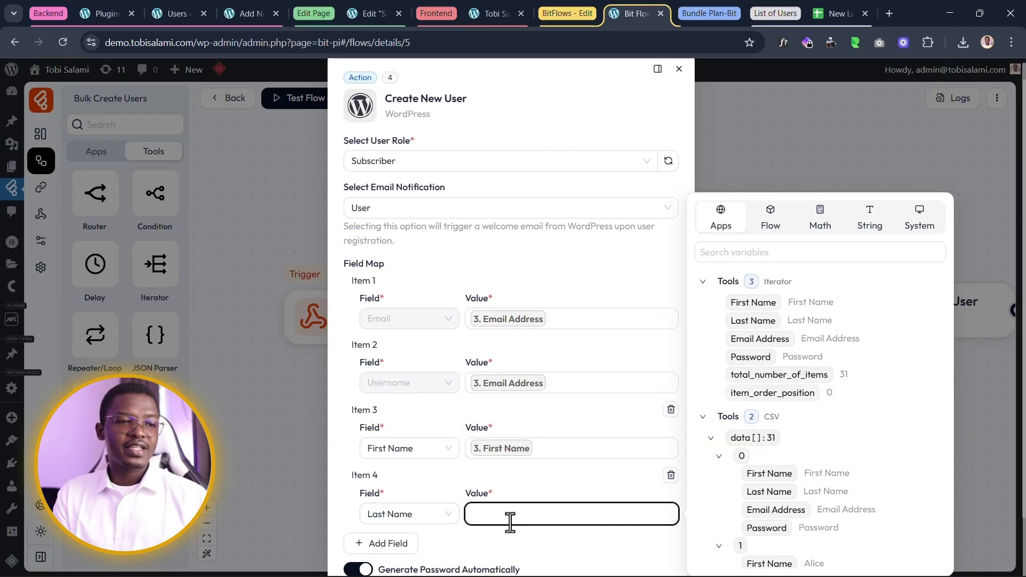
click(752, 321)
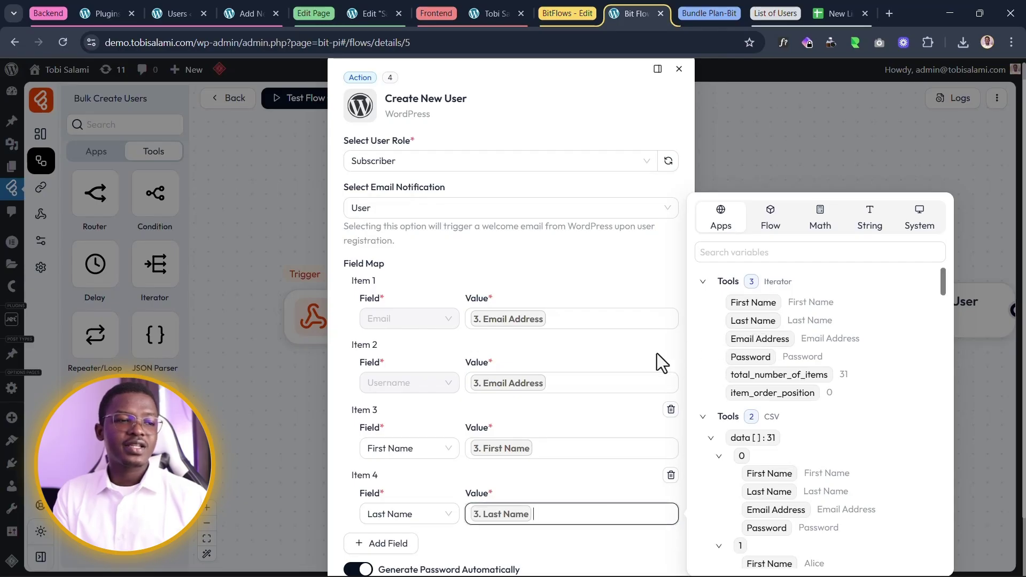
- Turn off automatic password generation and map the Custom User Password to the Iterator's Password variable
scroll(536, 412, down, 1)
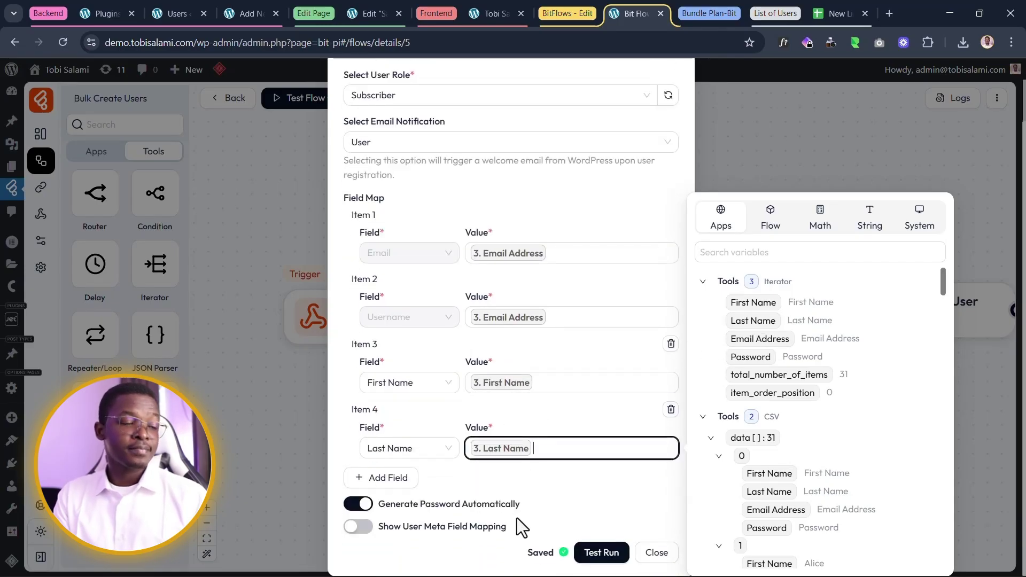
click(368, 503)
scroll(427, 505, down, 2)
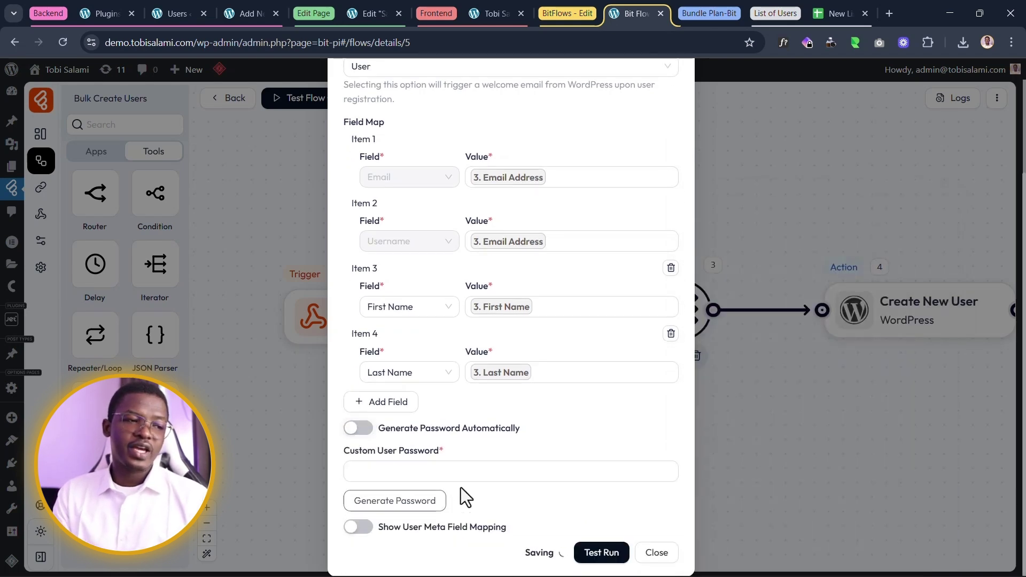
click(469, 472)
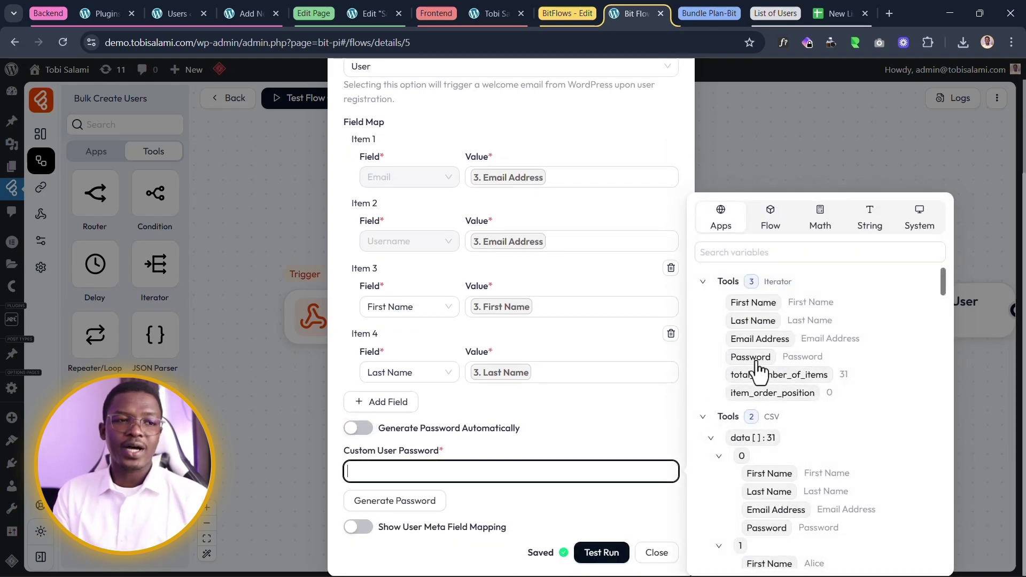
click(755, 359)
click(628, 435)
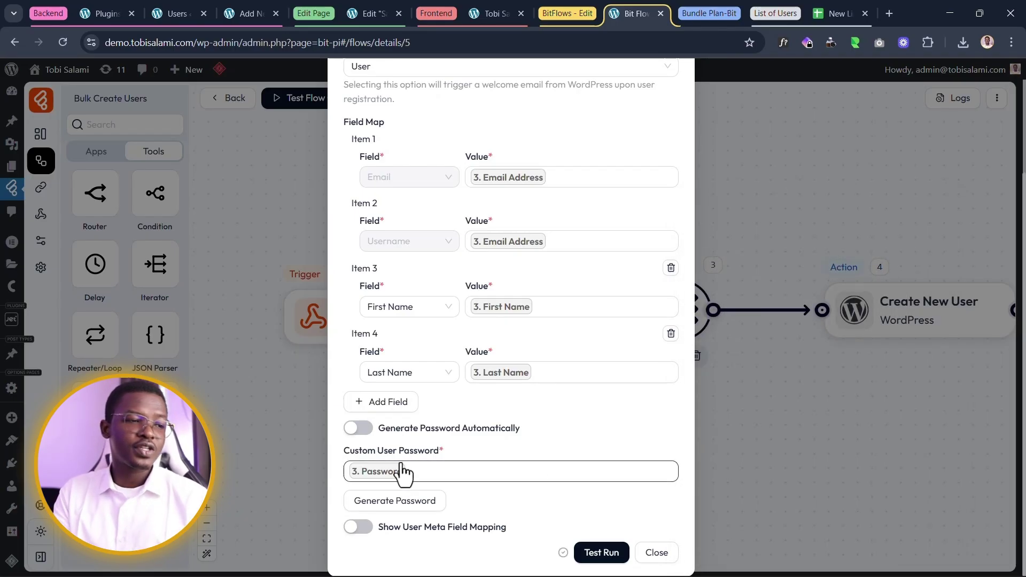
- Test run the Create New User action with the completed field mapping and check its output response
scroll(441, 431, up, 3)
scroll(494, 444, down, 3)
click(601, 558)
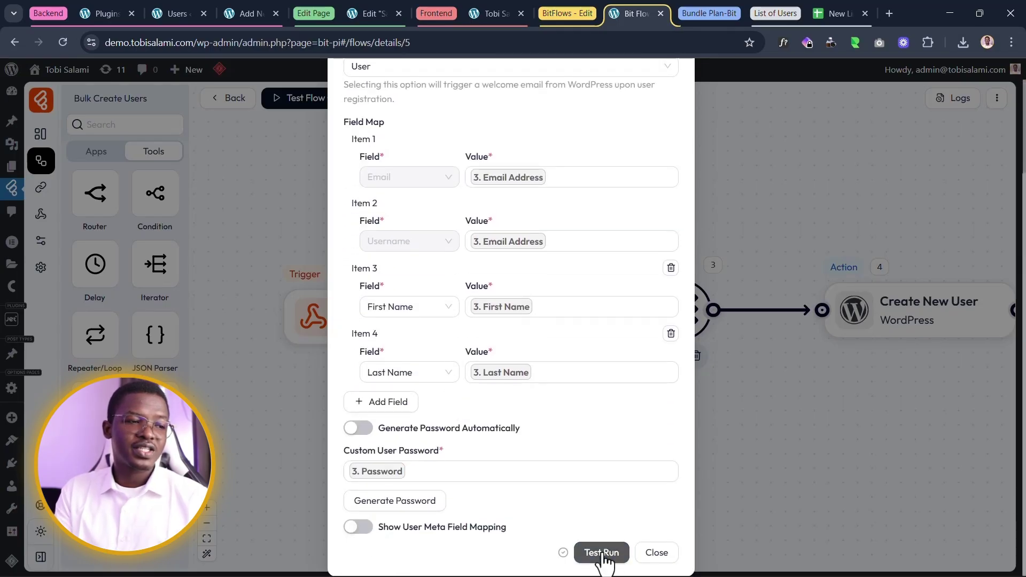
scroll(591, 374, down, 2)
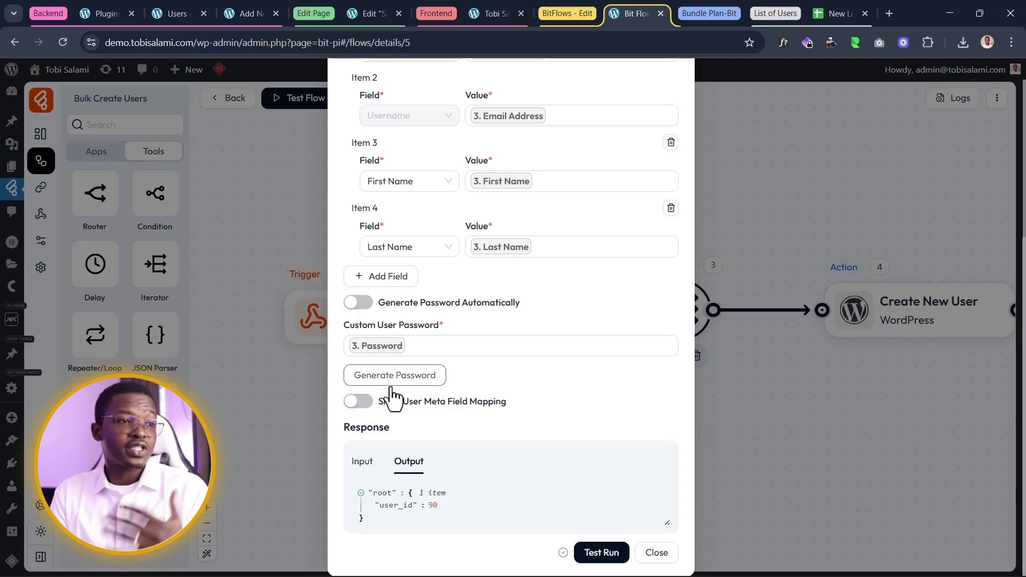
- Reload the WordPress Users list, delete the test user named Email Address and confirm the deletion
click(170, 12)
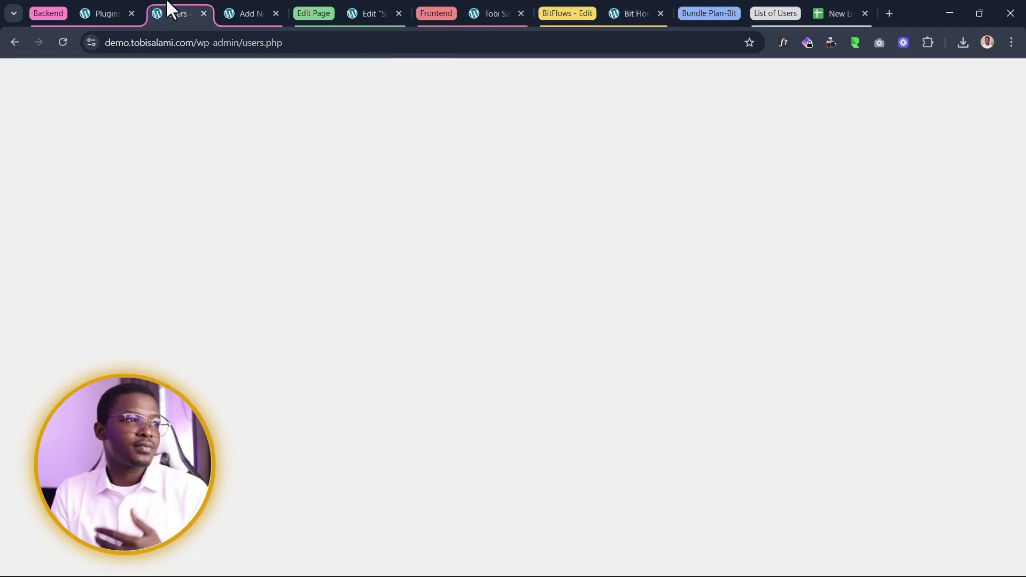
click(62, 42)
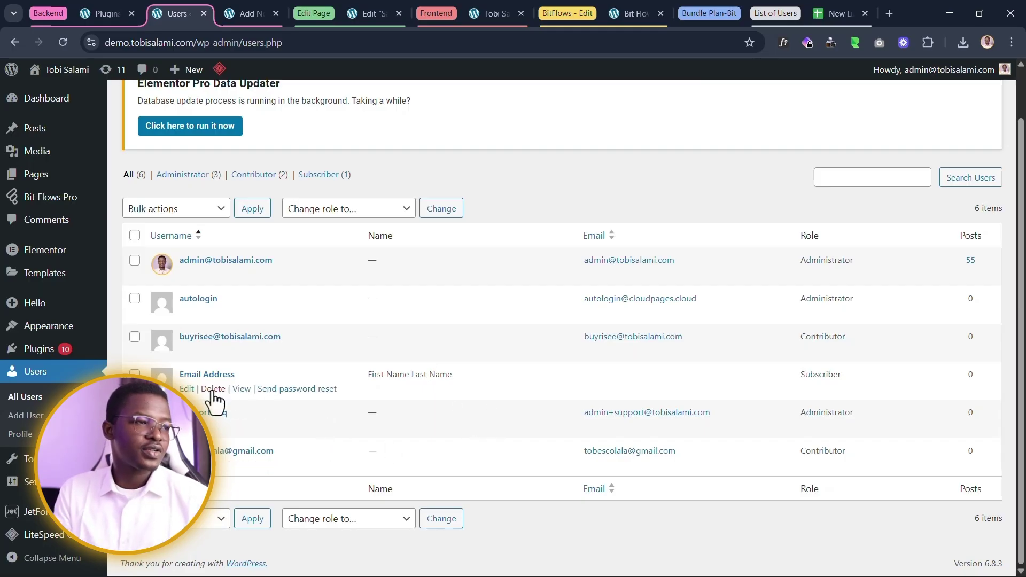
click(212, 390)
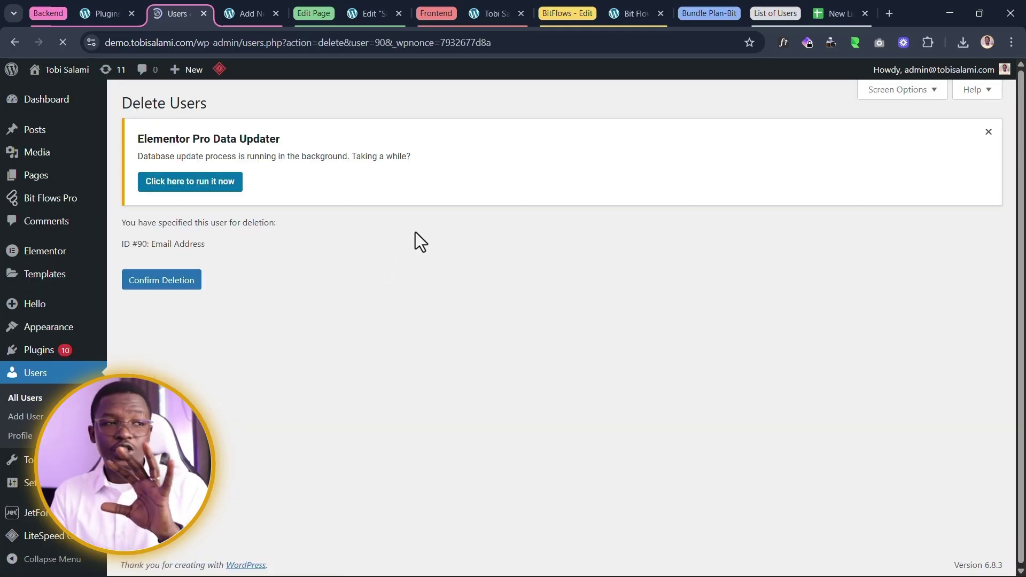
click(191, 285)
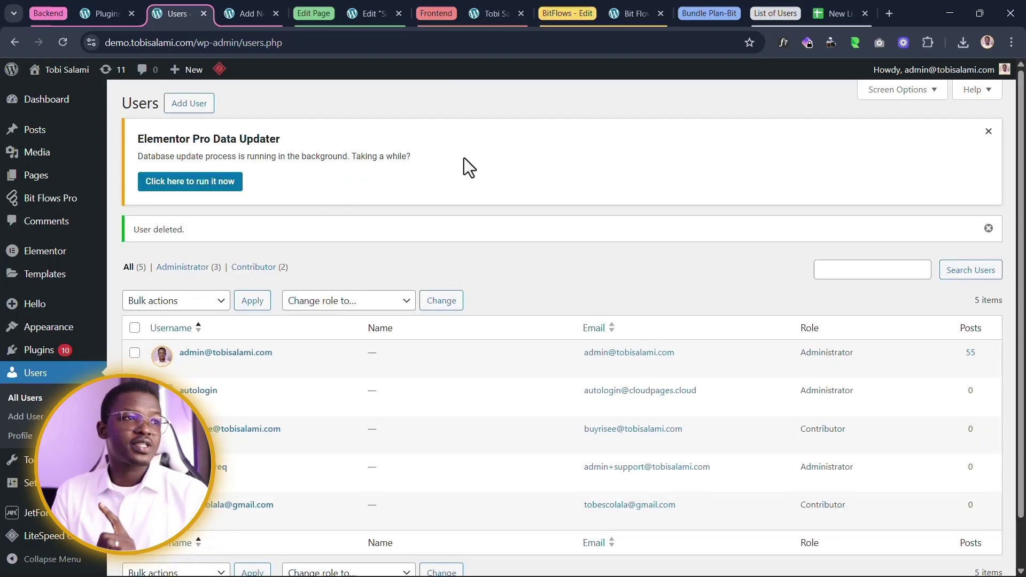
- Return to the flow, close the Create New User settings and move that node closer to the Iterator
click(628, 6)
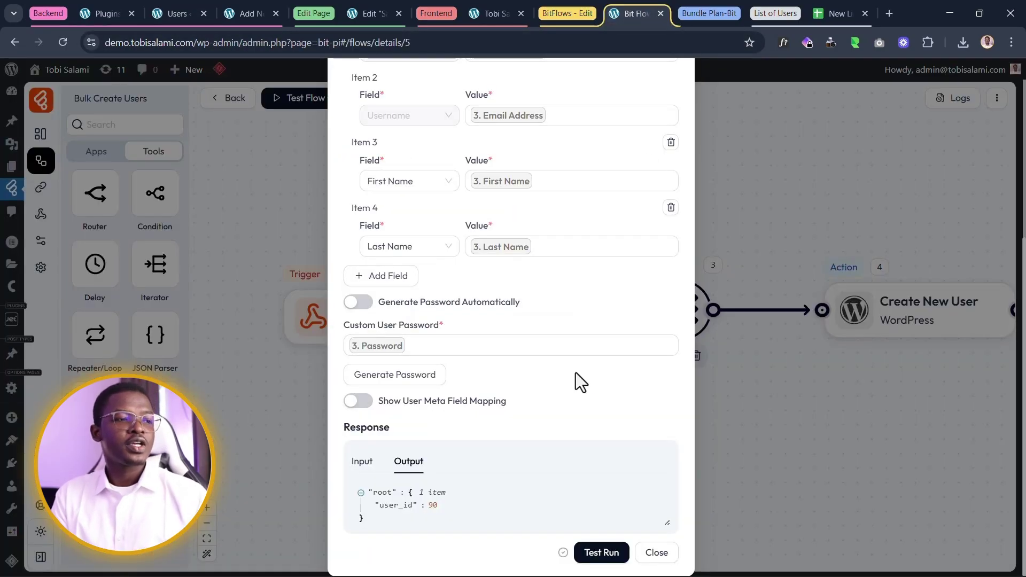
click(655, 553)
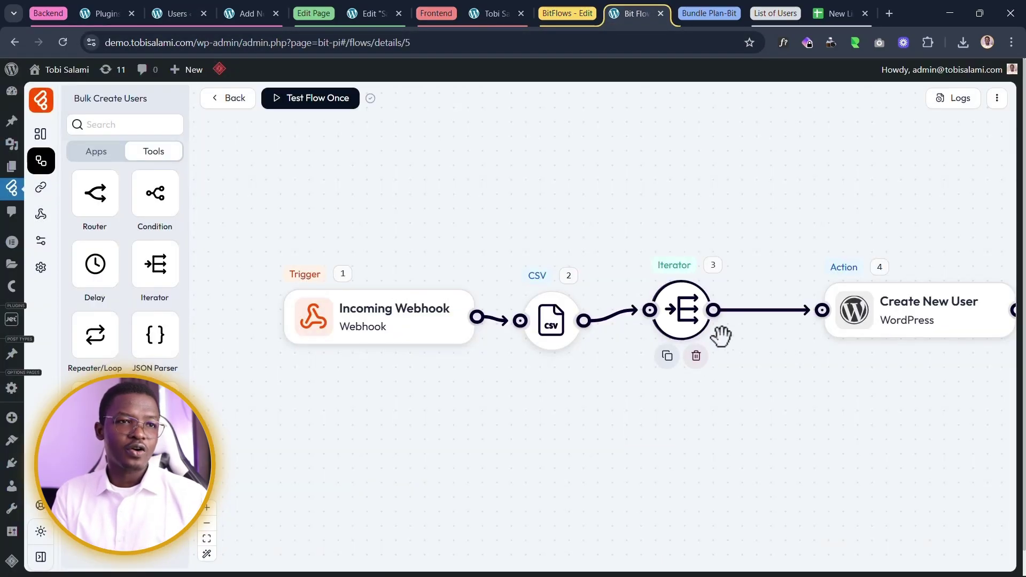
drag(844, 342, 820, 345)
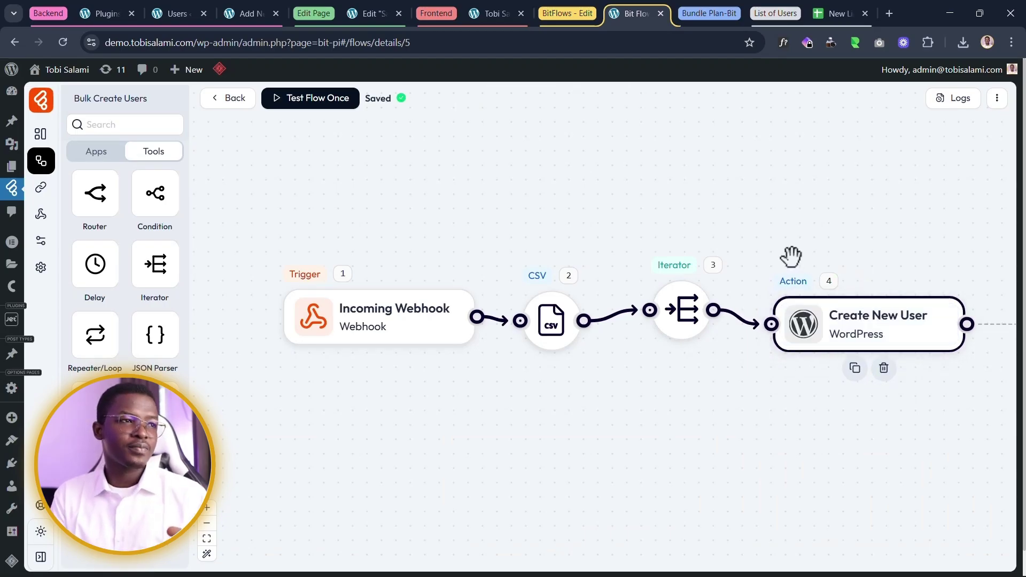
click(324, 124)
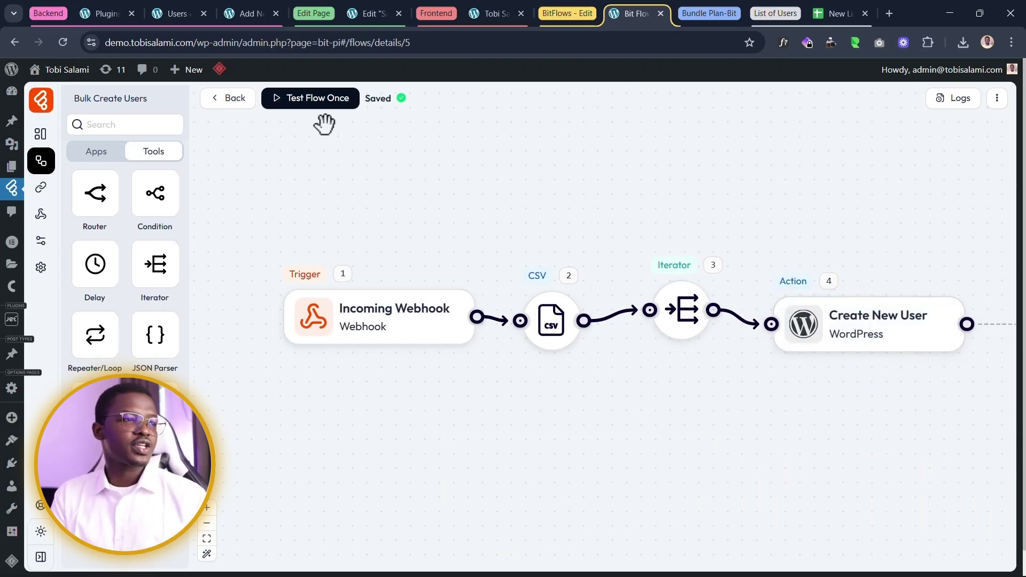
- Go back to the flows list and make sure the Bulk Create Users flow is enabled
click(231, 104)
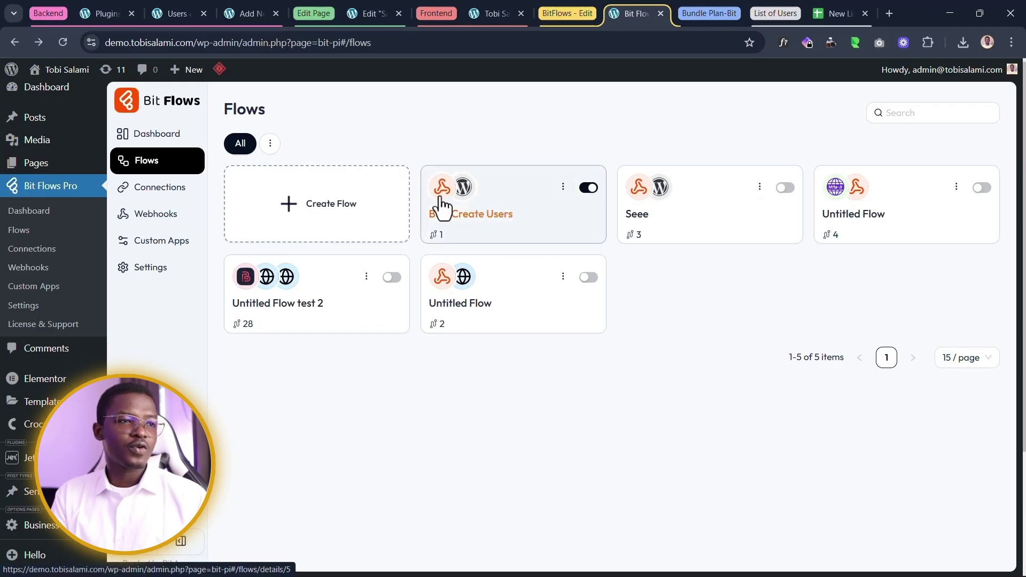
click(587, 187)
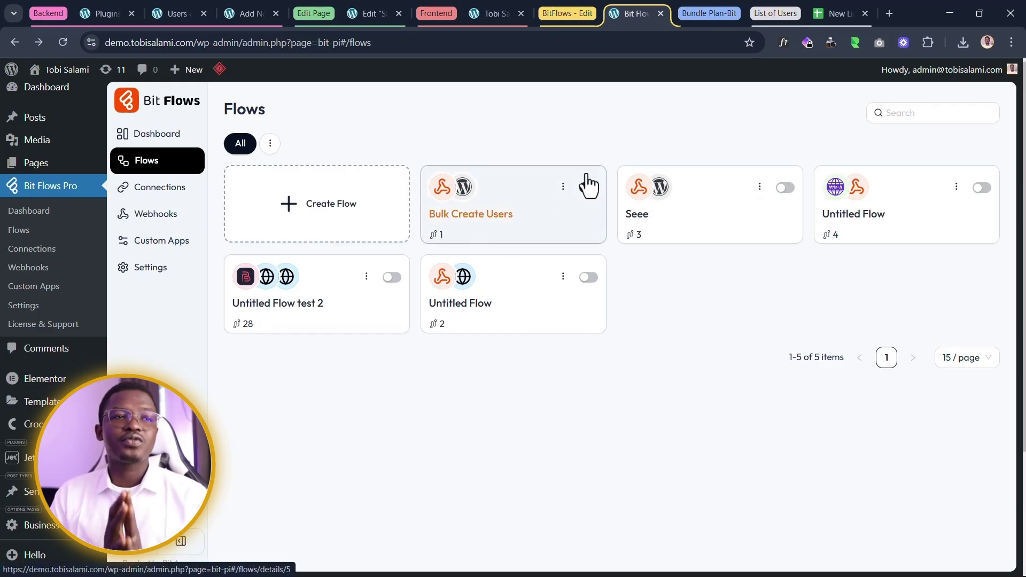
click(588, 187)
- Upload the downloaded New List of Users - Sheet1.csv to the frontend form's CSV of Users field and submit it to create the users
click(487, 13)
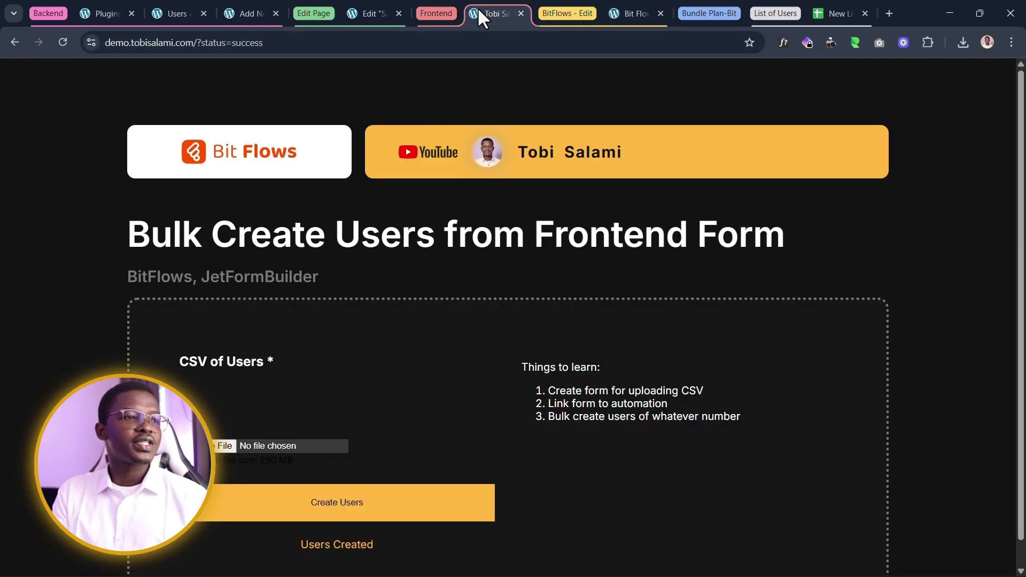
scroll(587, 203, down, 1)
click(963, 43)
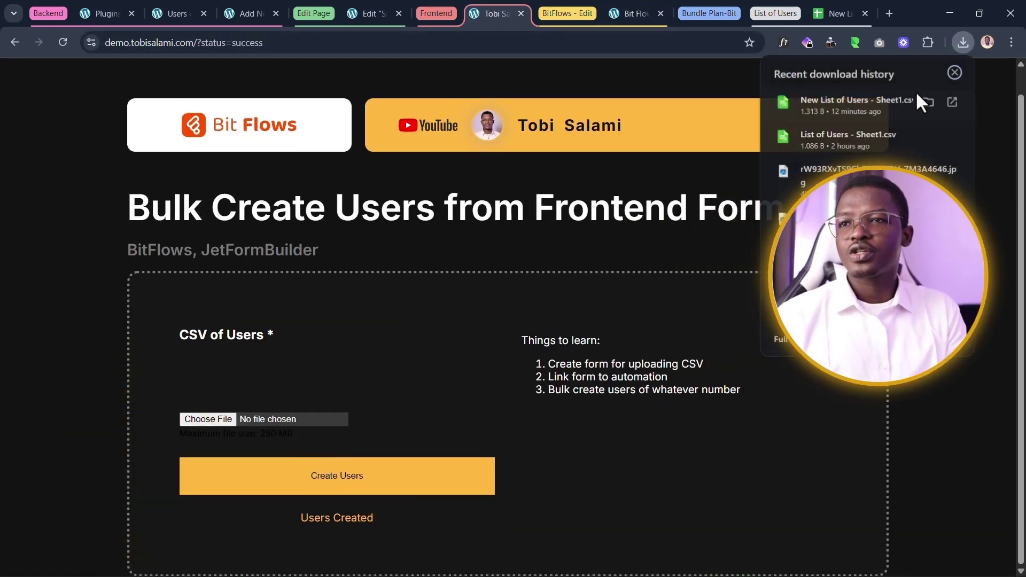
drag(855, 103, 211, 423)
click(63, 417)
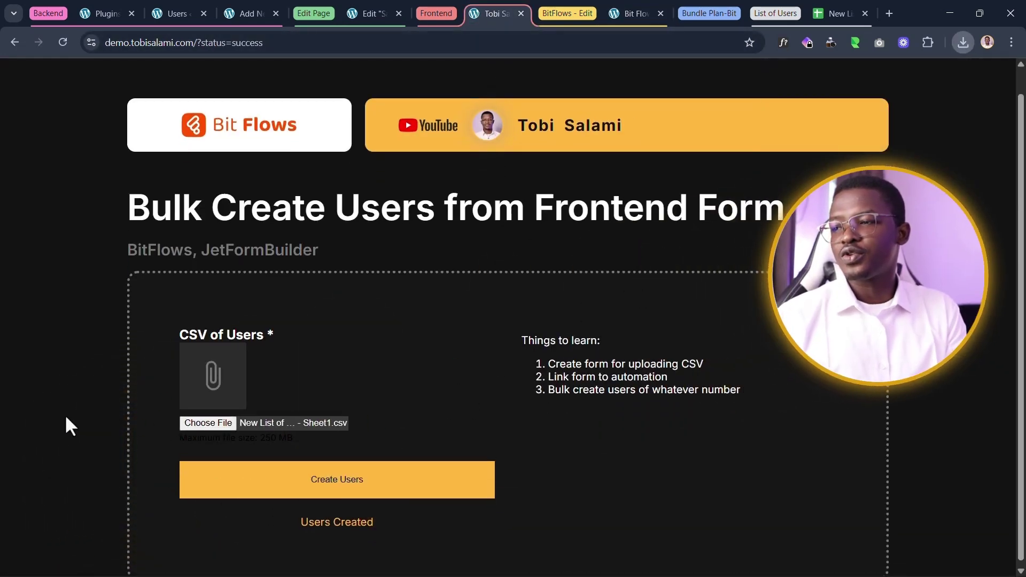
click(317, 493)
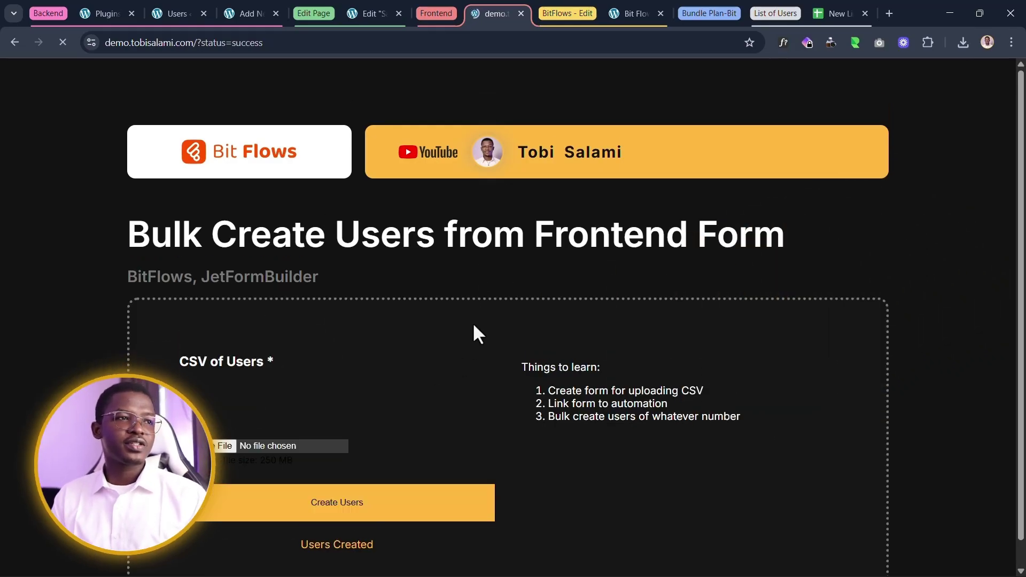
click(256, 550)
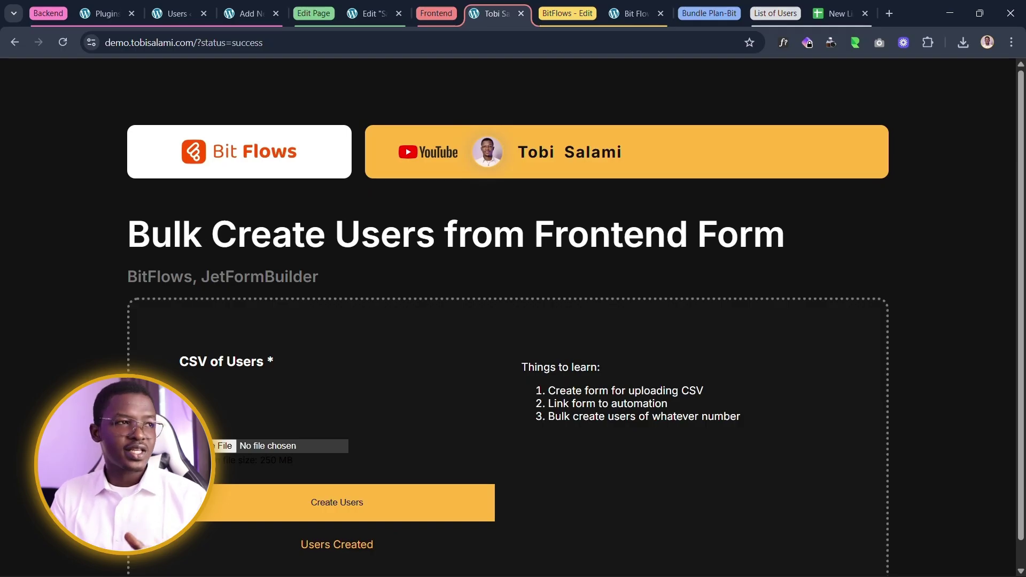
- Examine the Subscriber users in the WordPress Users list and compare them with the New List of Users spreadsheet
click(188, 11)
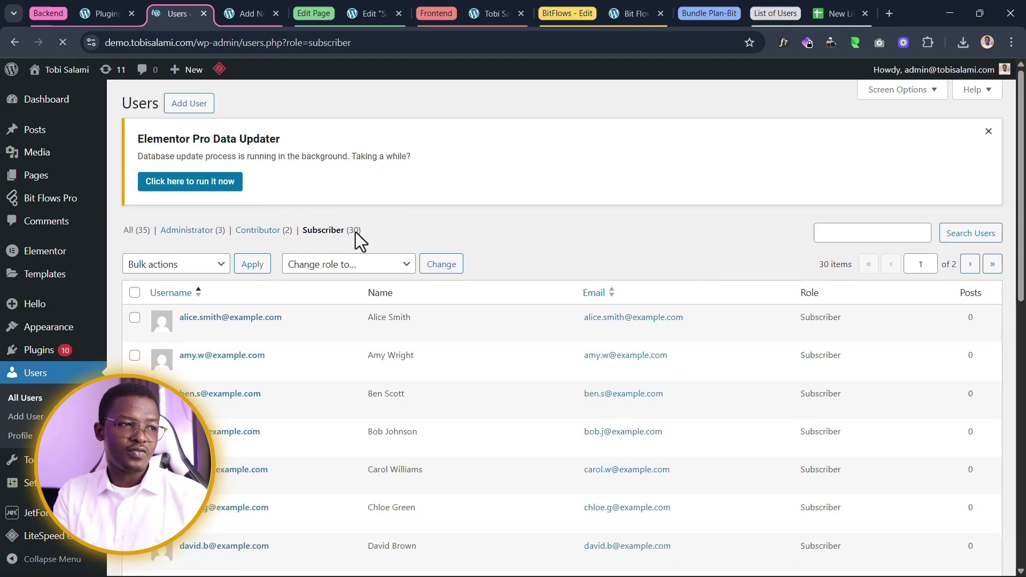
scroll(402, 338, down, 10)
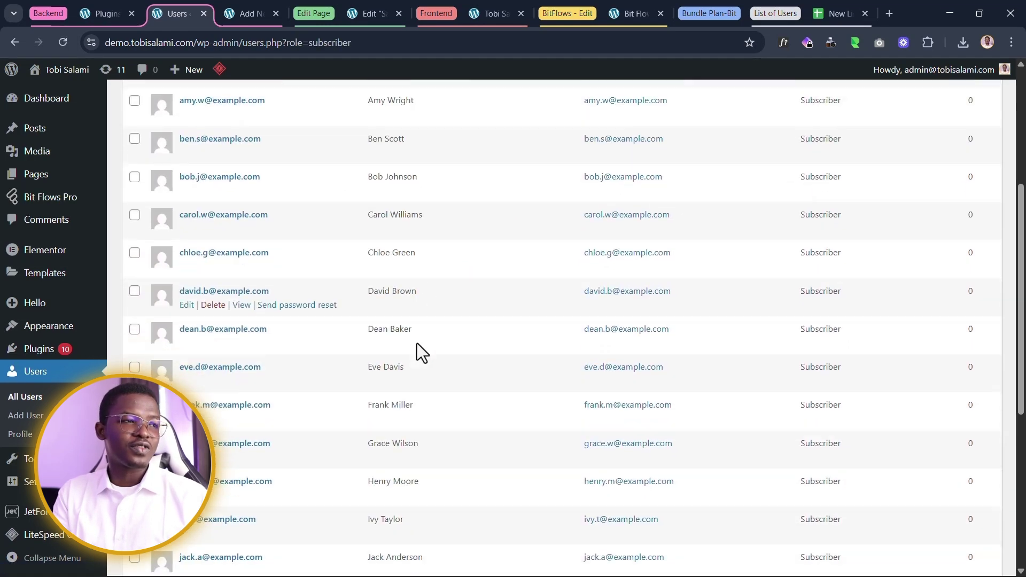
scroll(433, 363, up, 10)
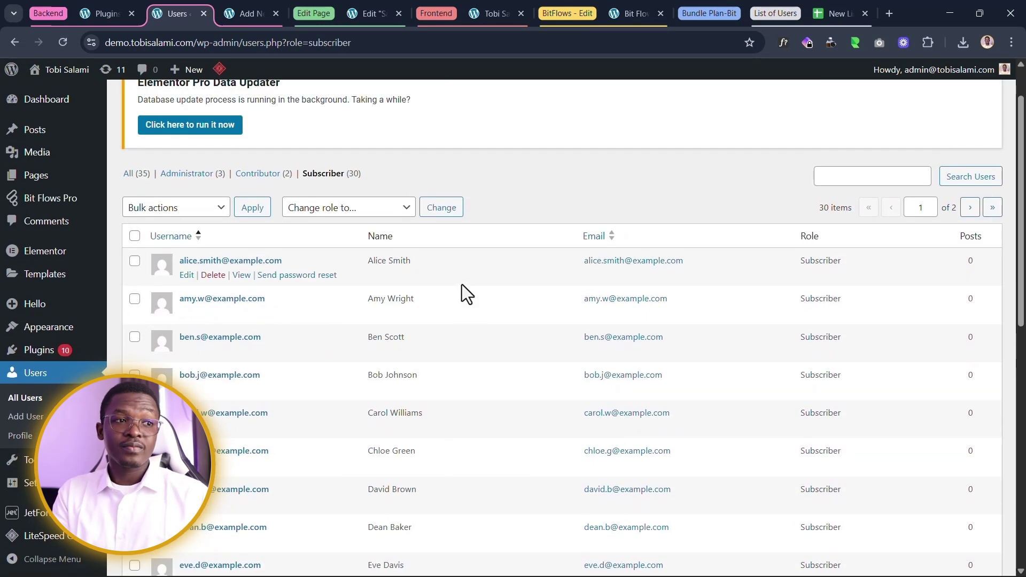
click(813, 10)
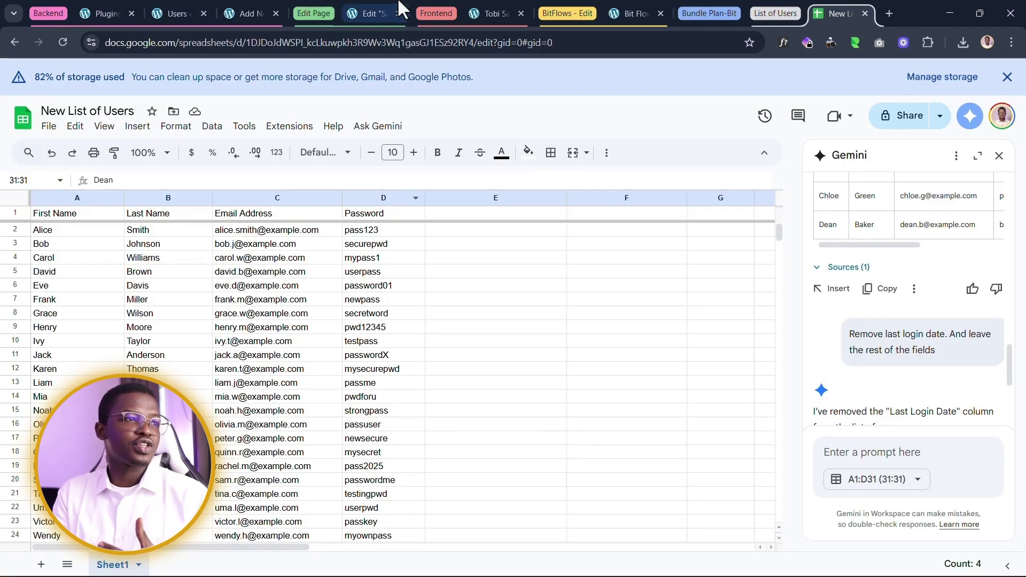
click(206, 4)
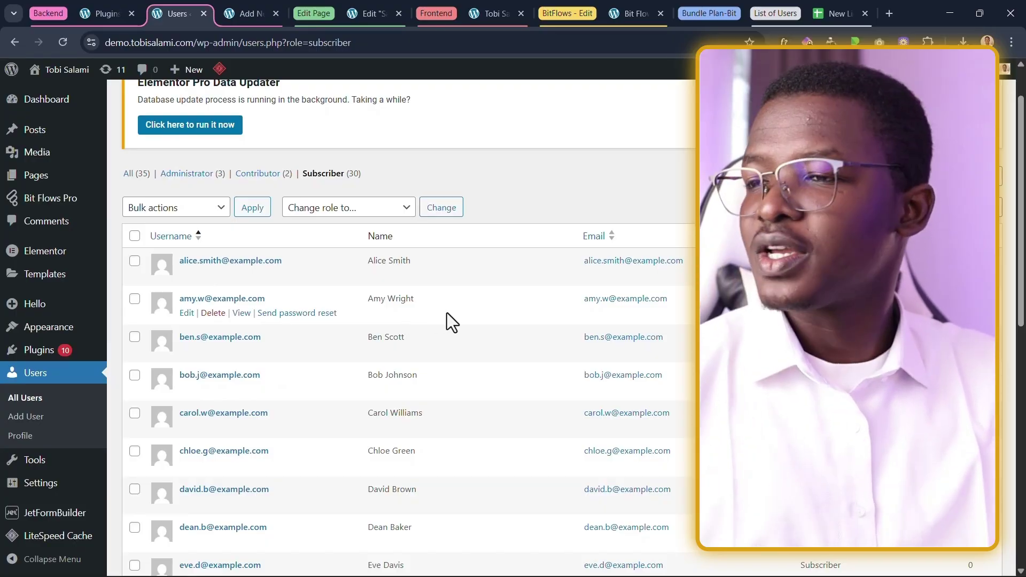
scroll(446, 313, down, 7)
scroll(419, 454, down, 2)
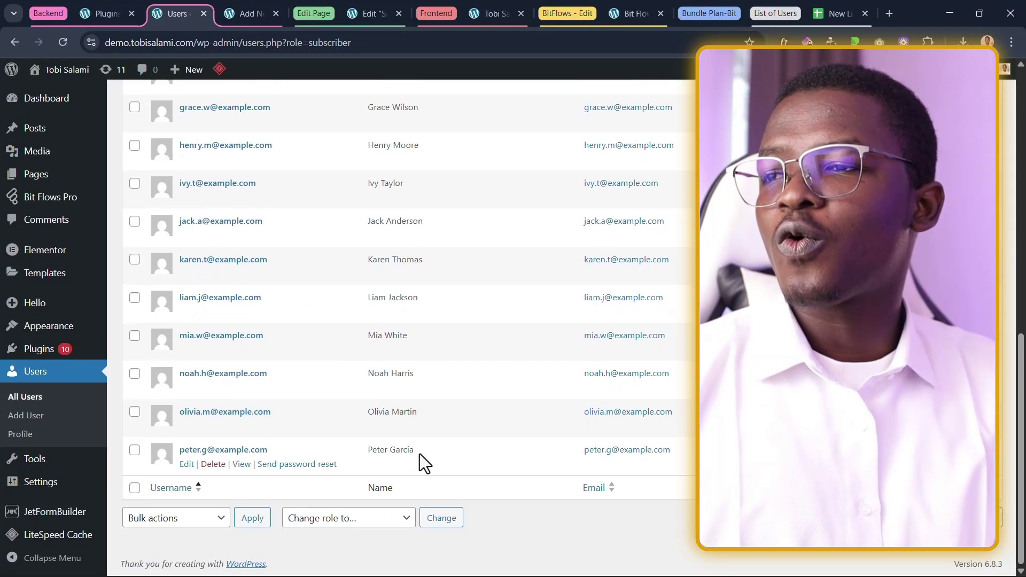
scroll(435, 447, up, 10)
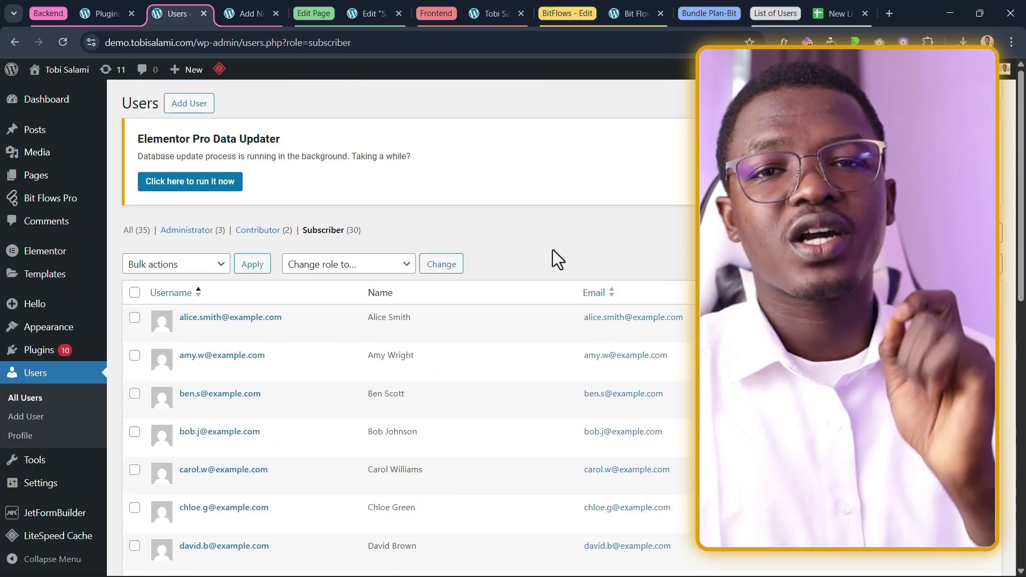